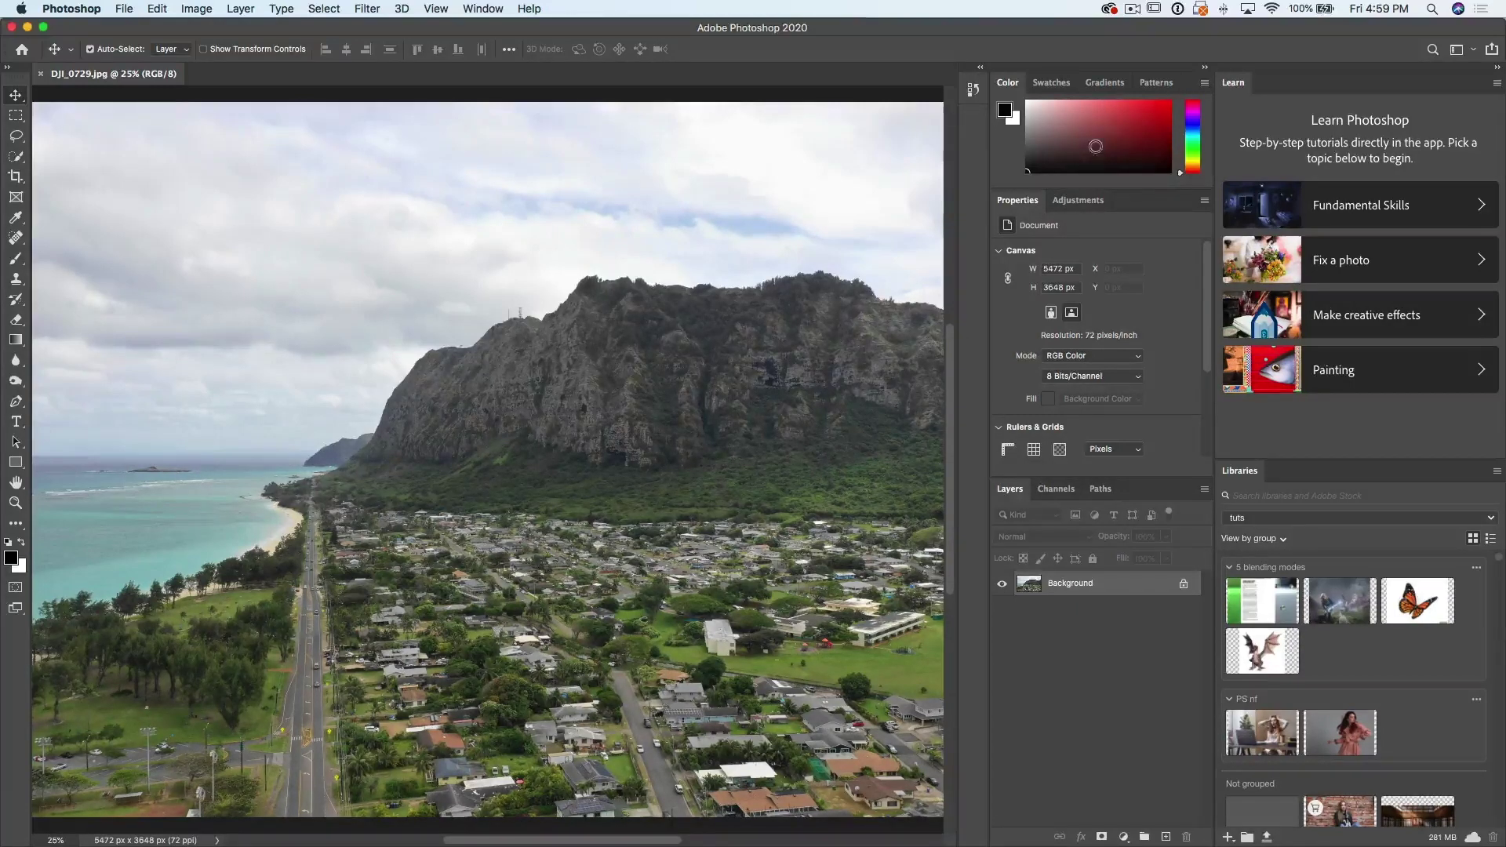
Switch the Color panel group to the Gradients tab to list presets like Basics, Blues and Purples
left_click(1051, 82)
Preview the Patterns and neighbouring panel tabs, and close the foreground colour picker unchanged
left_click(1105, 83)
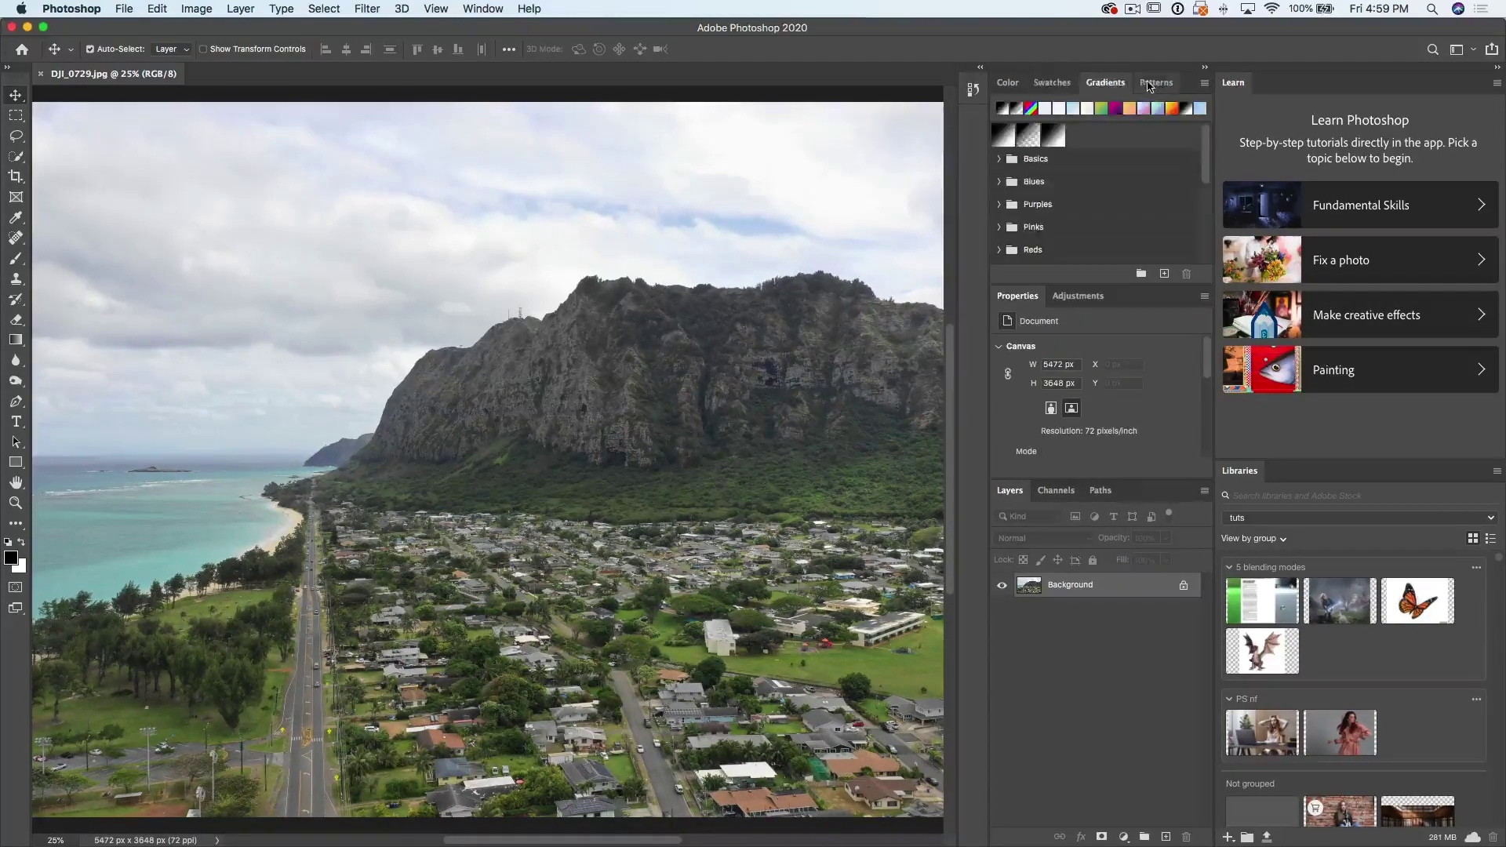
left_click(1156, 82)
left_click(13, 558)
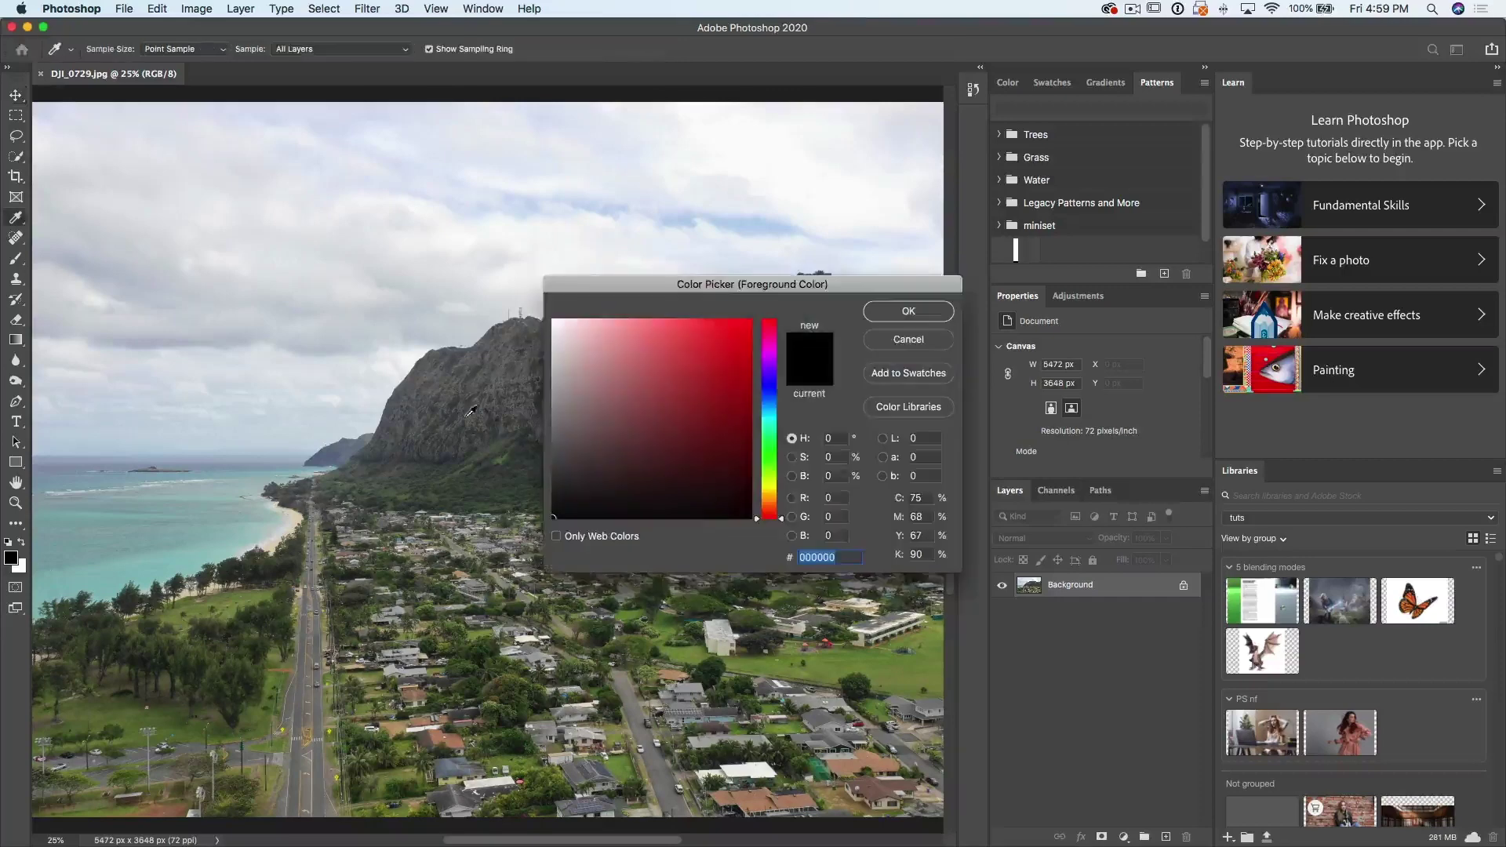
left_click(906, 339)
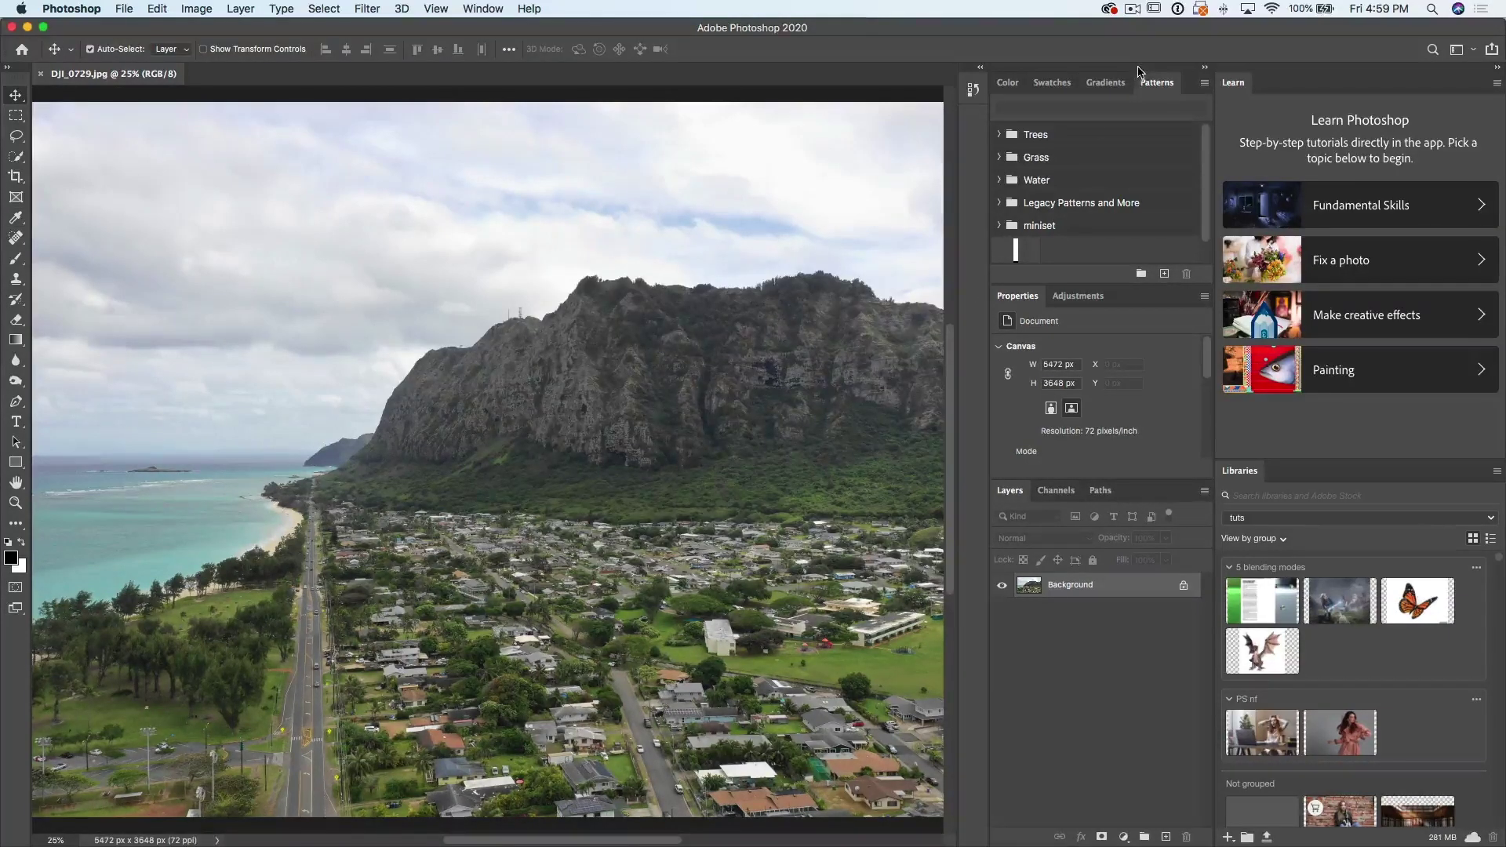
Float the panel dock, tear off Learn, Libraries and Layers, and dock Layers at the right edge
left_click_drag(1138, 71, 464, 112)
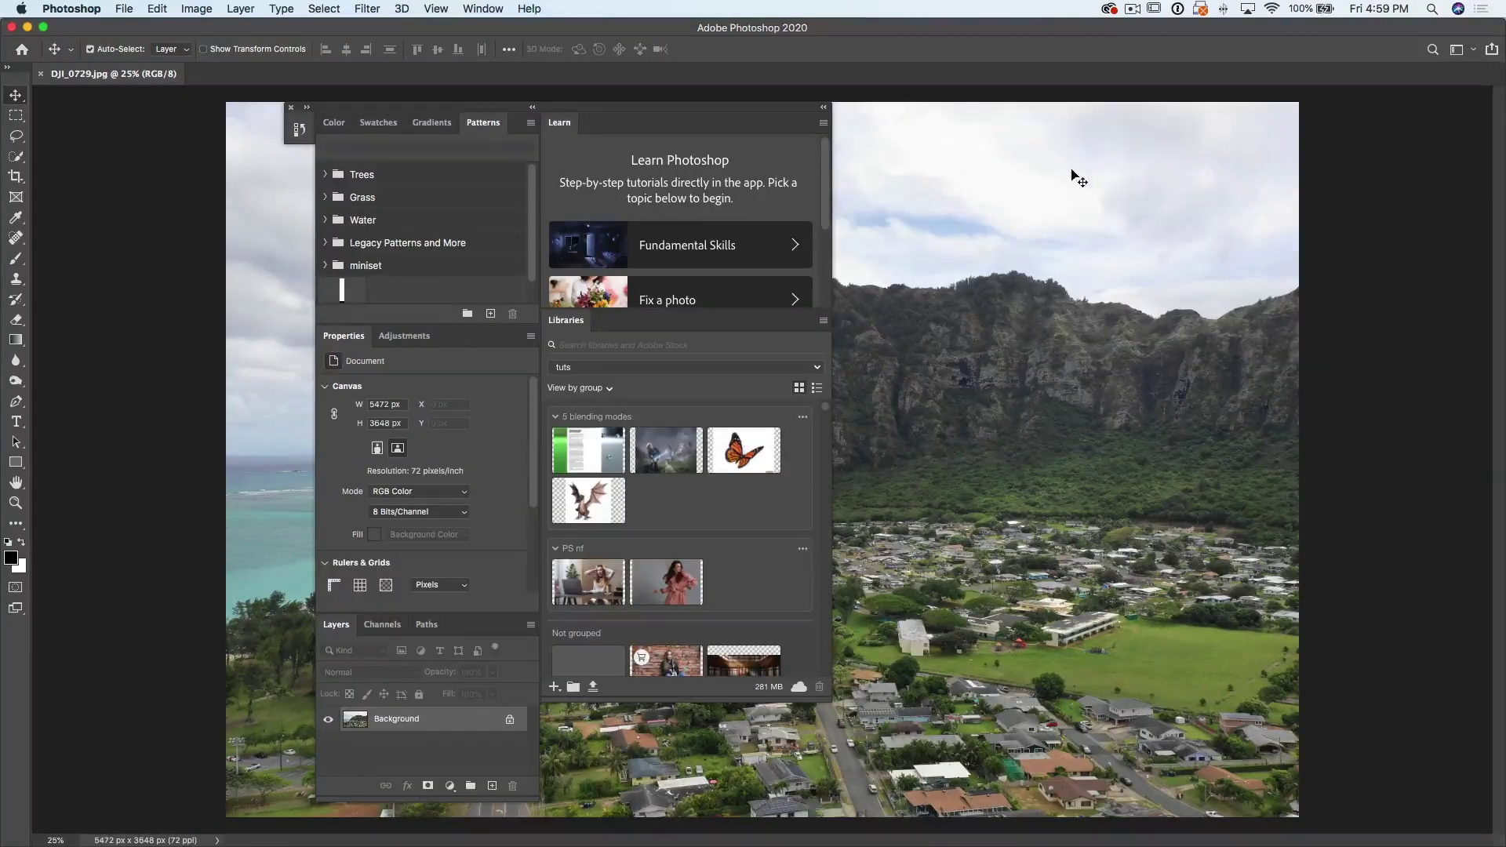
left_click_drag(562, 128, 949, 163)
left_click_drag(559, 123, 942, 382)
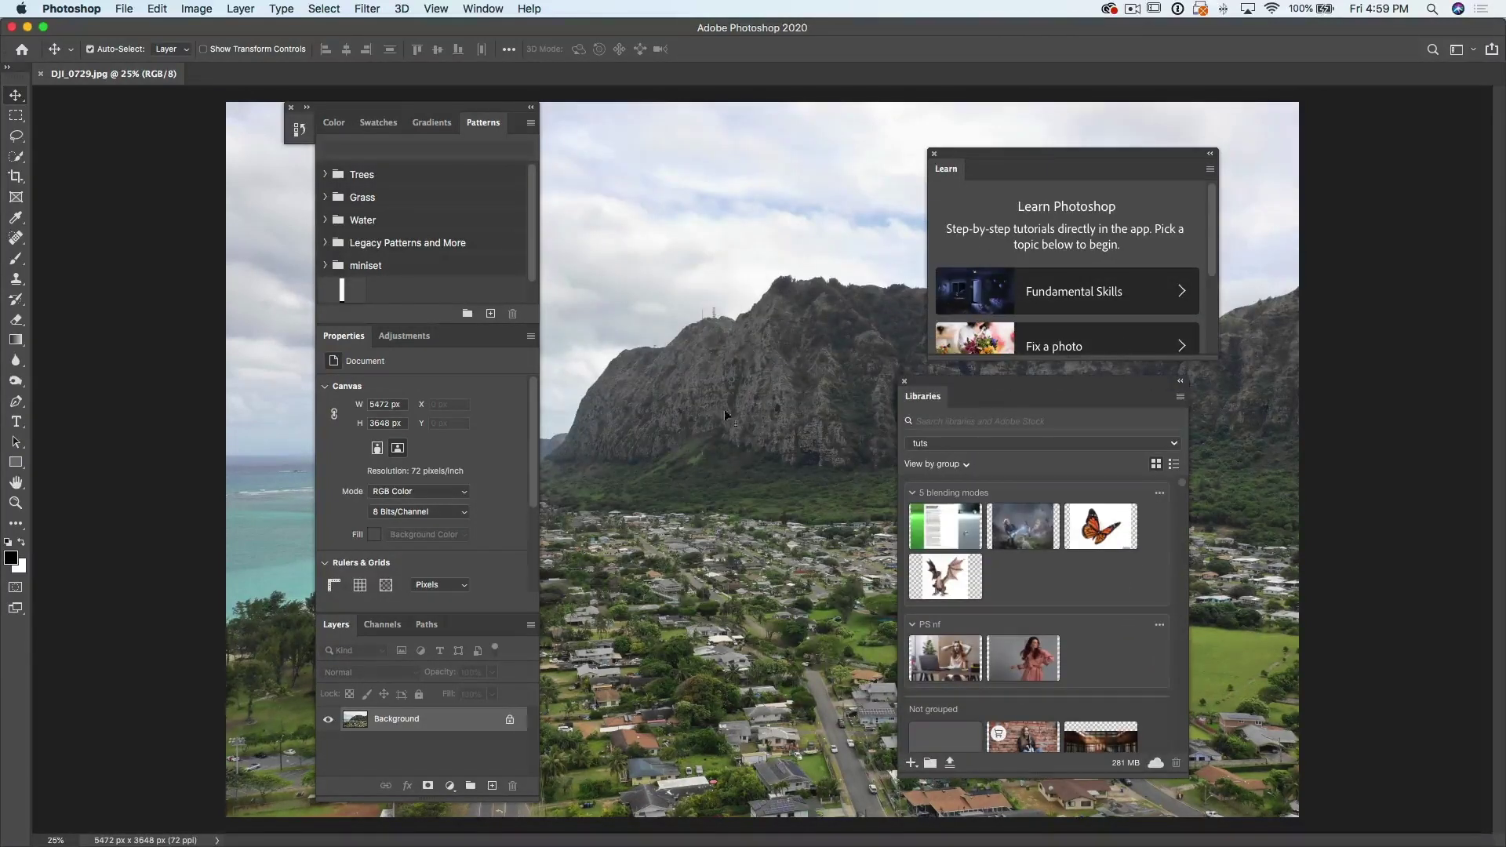
left_click_drag(470, 628, 788, 237)
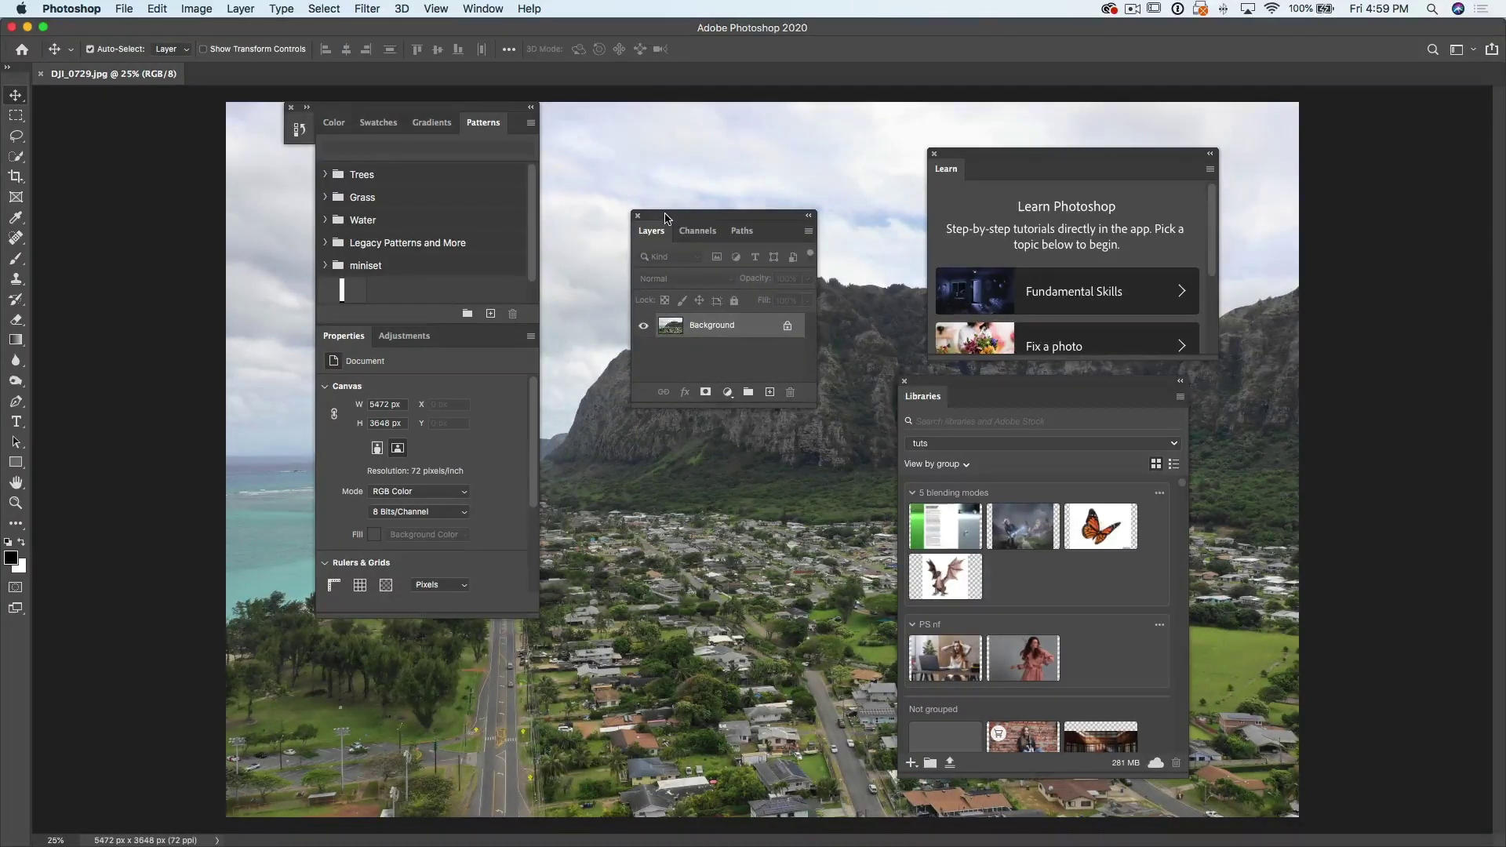
left_click_drag(665, 218, 1500, 196)
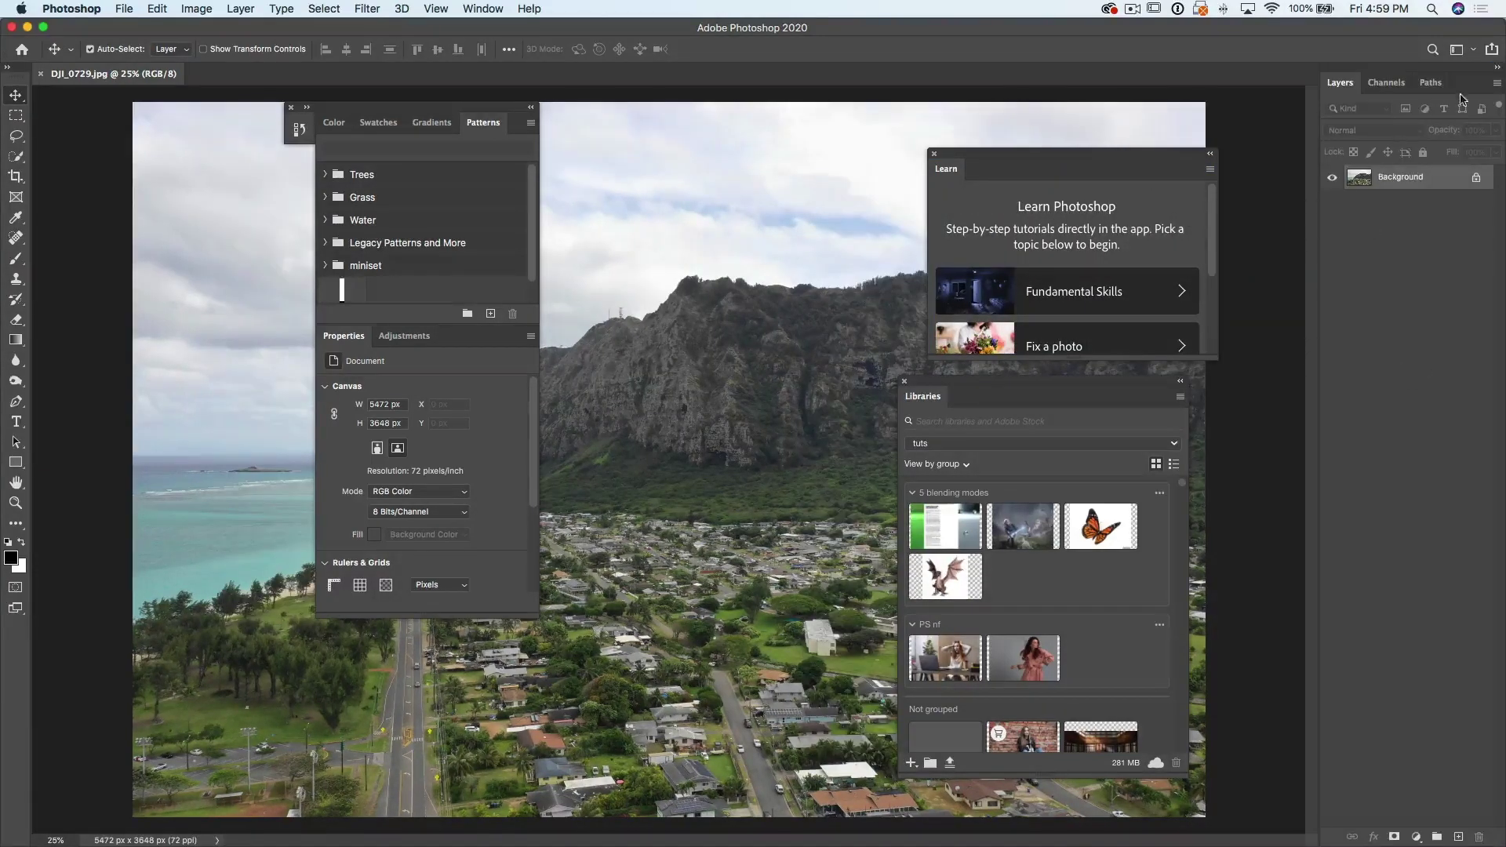
Close the floating Learn panel and the Color/Patterns/Properties group
left_click(933, 156)
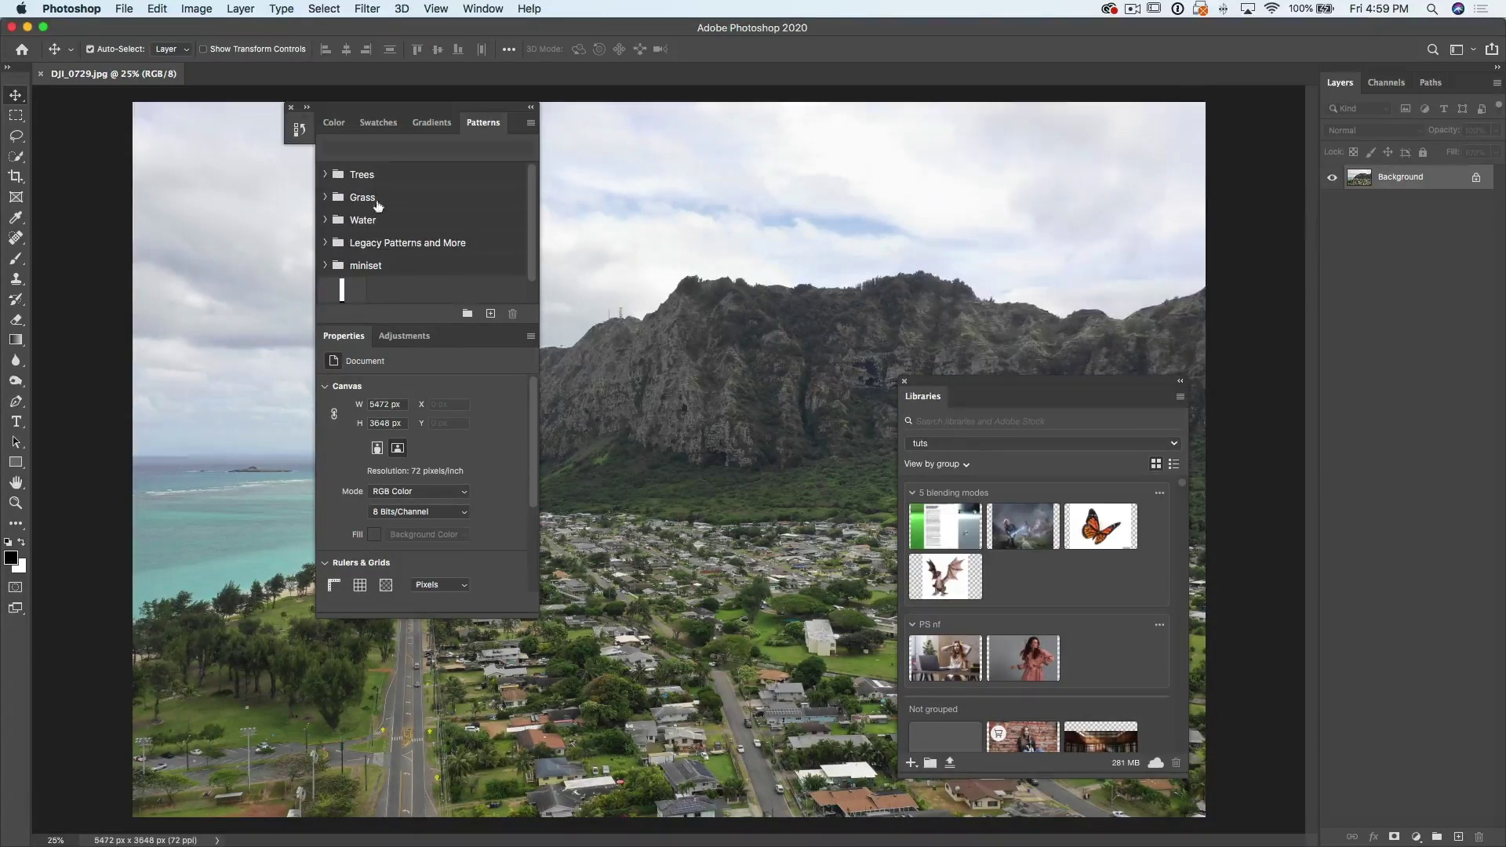
left_click(291, 110)
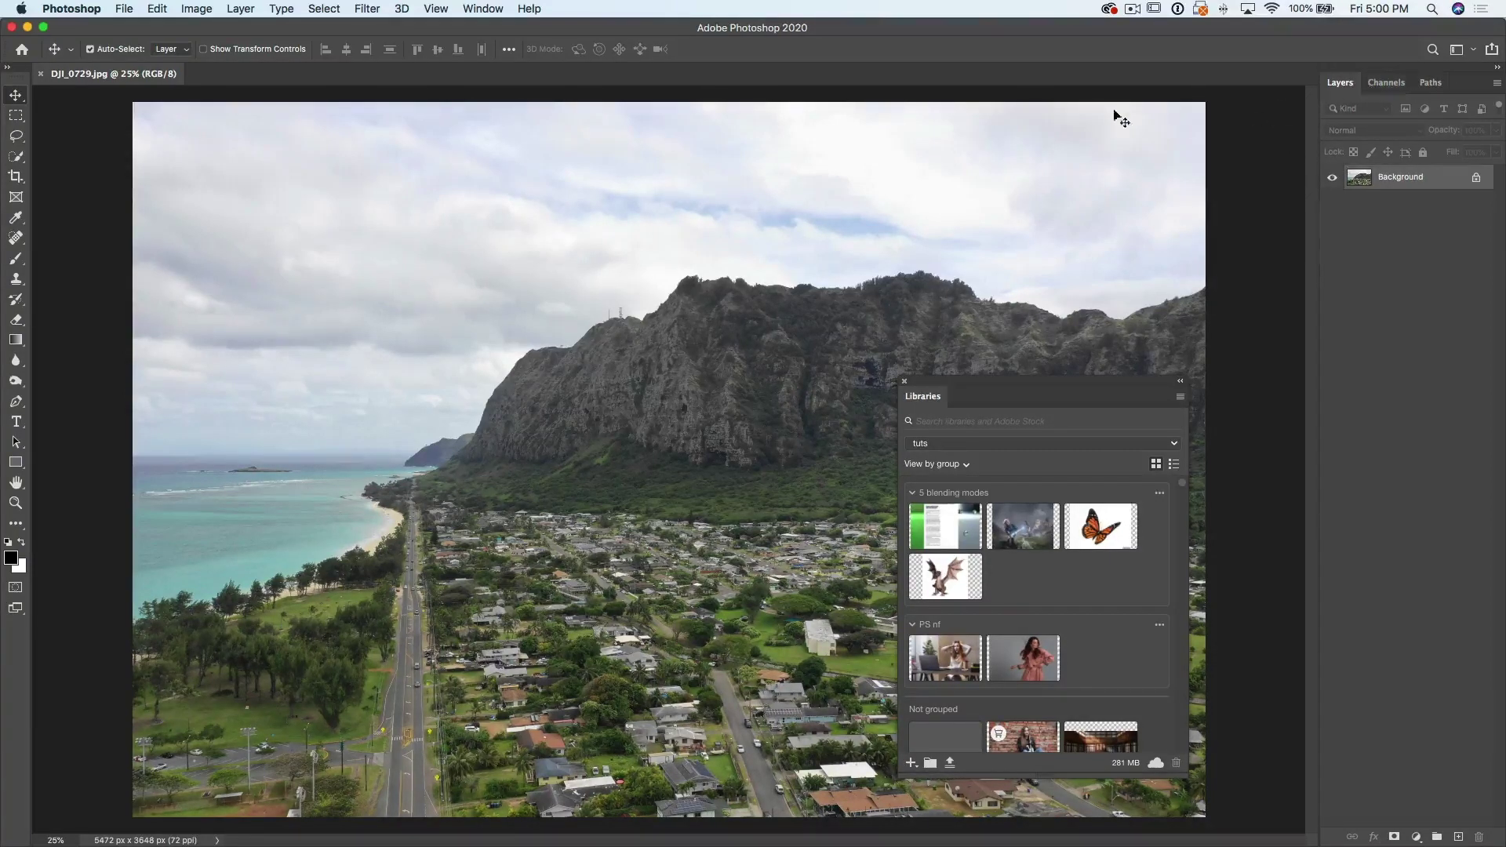
left_click(490, 7)
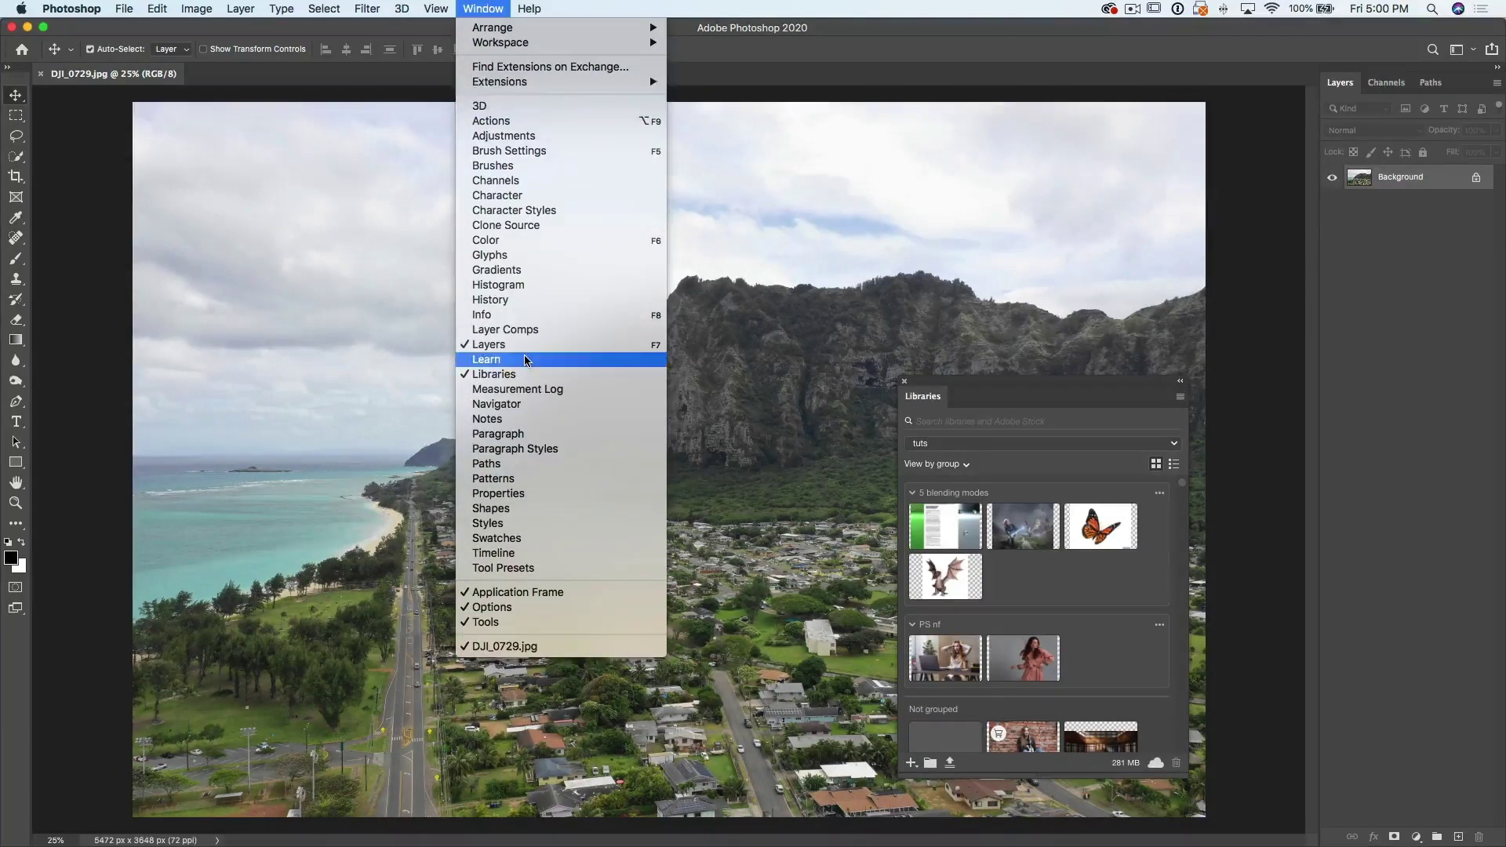
Reopen Properties from the Window menu and float it on its own near the top
left_click(534, 498)
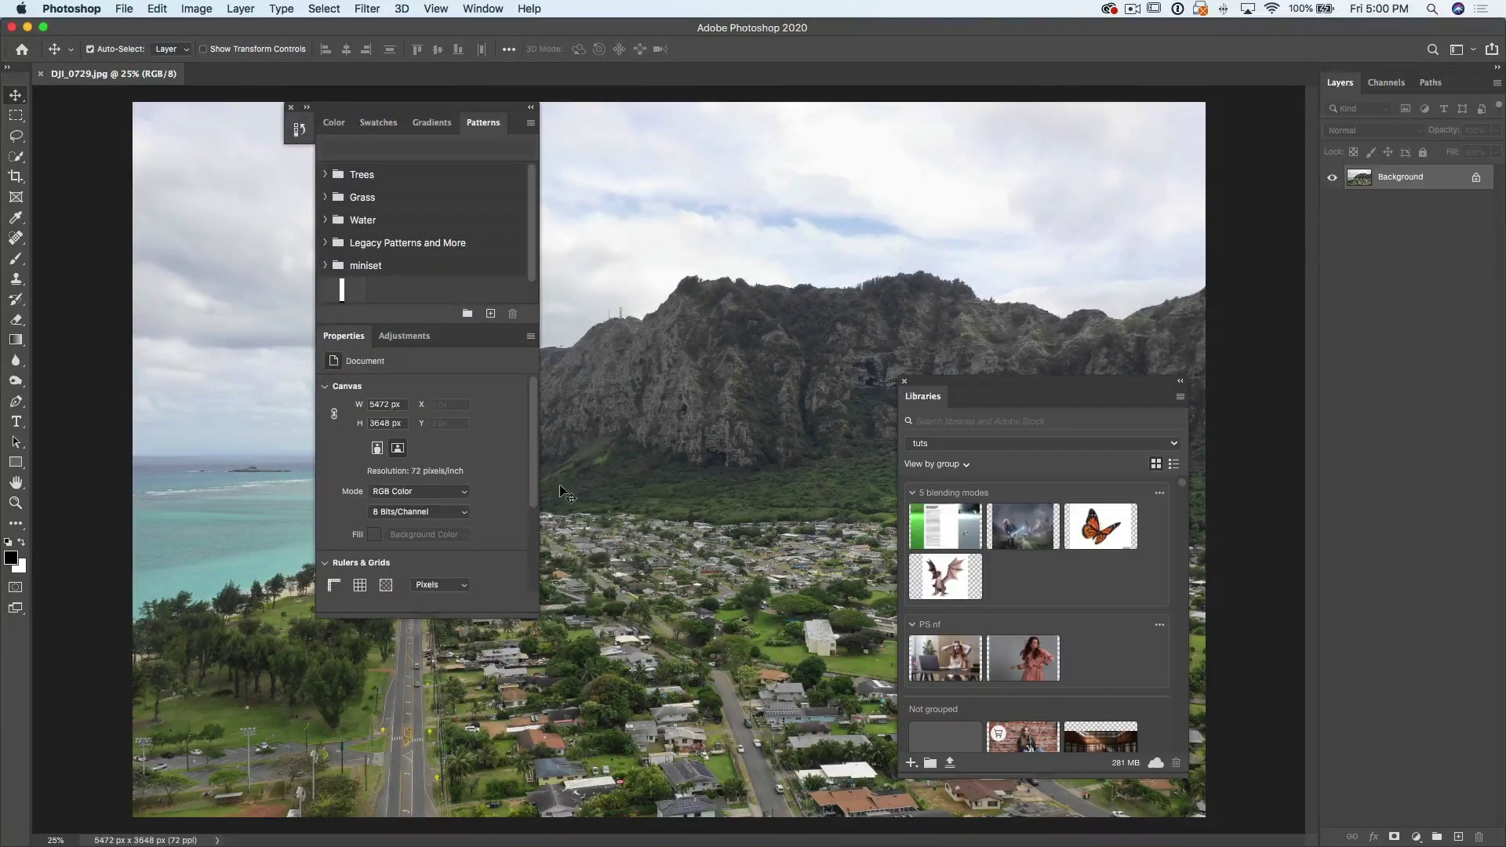
left_click_drag(348, 343, 690, 255)
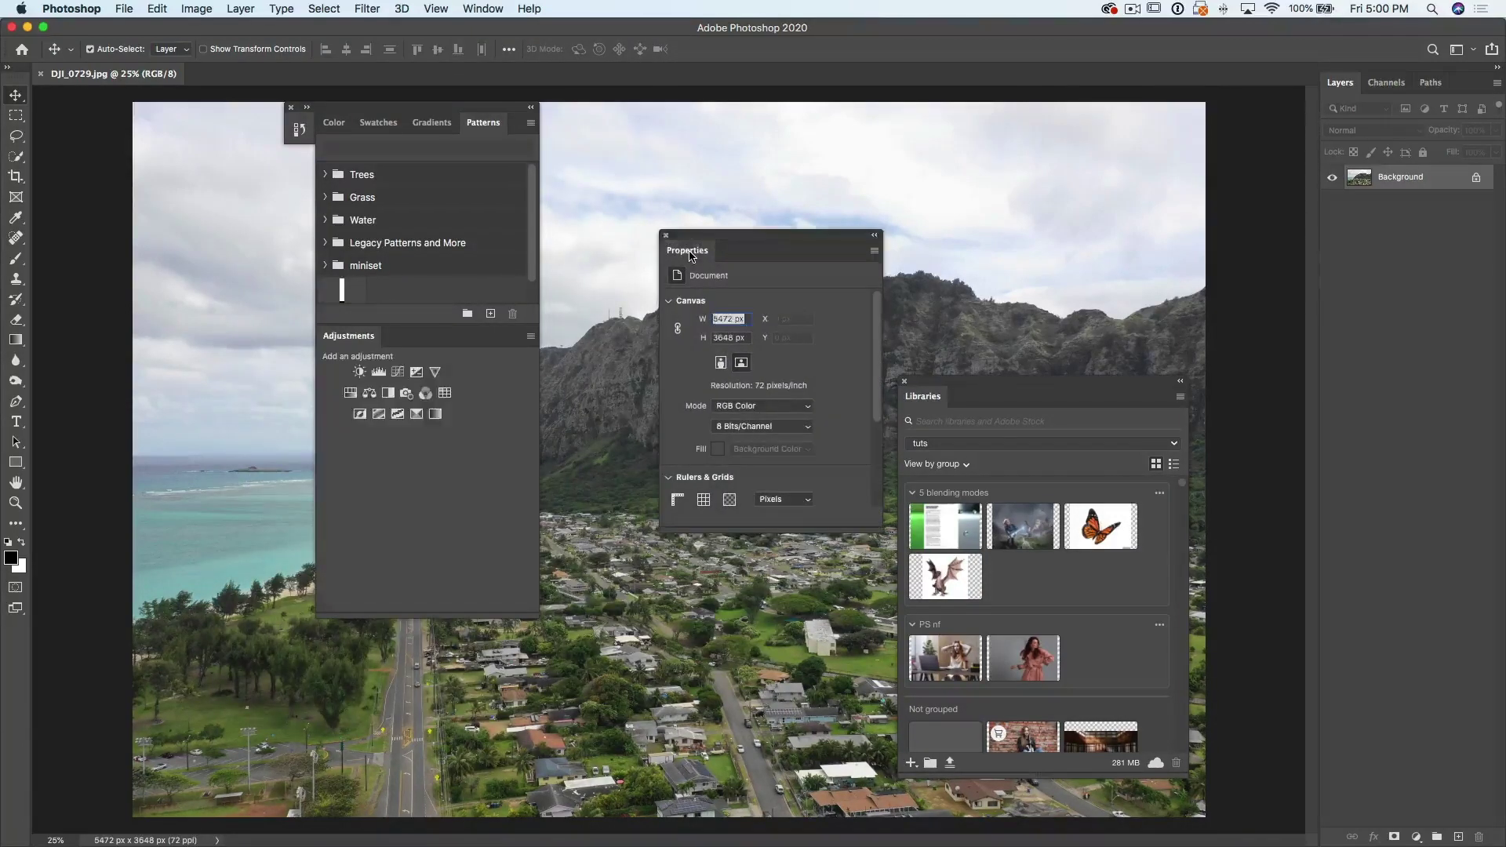
left_click_drag(683, 262, 713, 173)
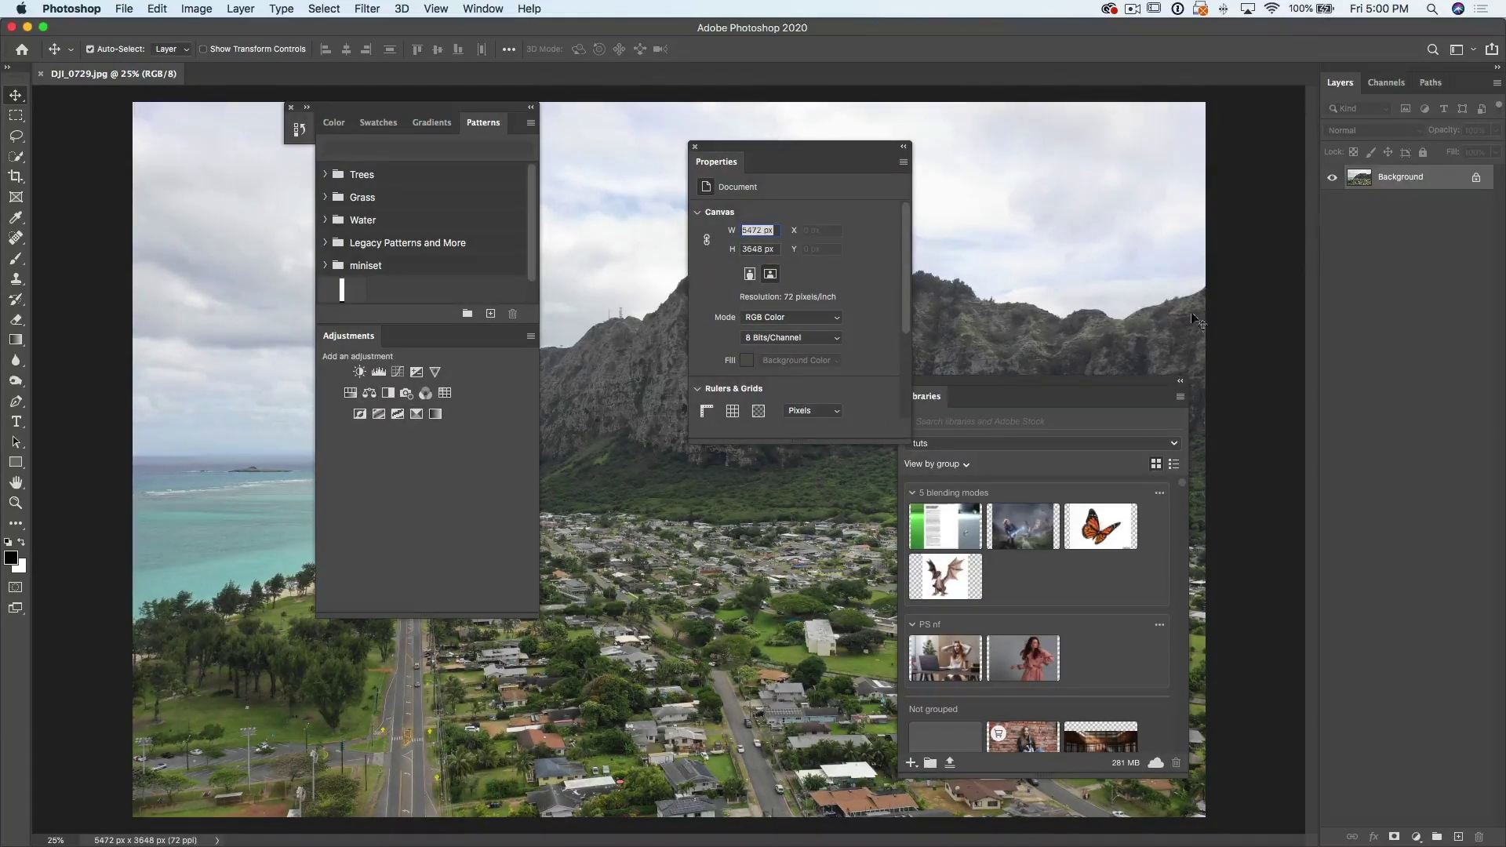
Glance at the adjustment layer list and Adjustments options, then close the Patterns/Adjustments group
left_click(1417, 835)
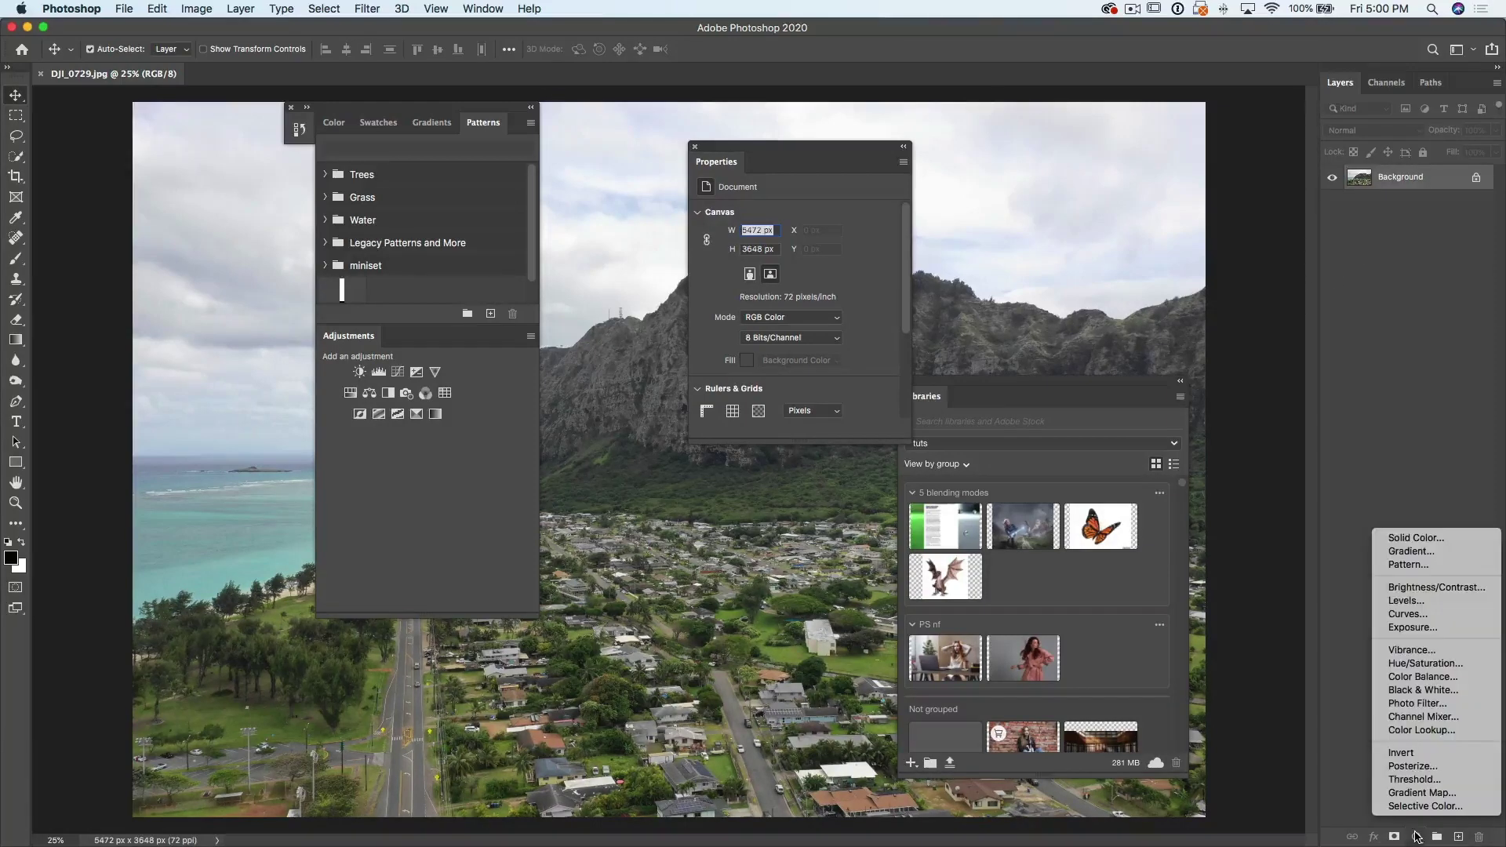
left_click(1386, 448)
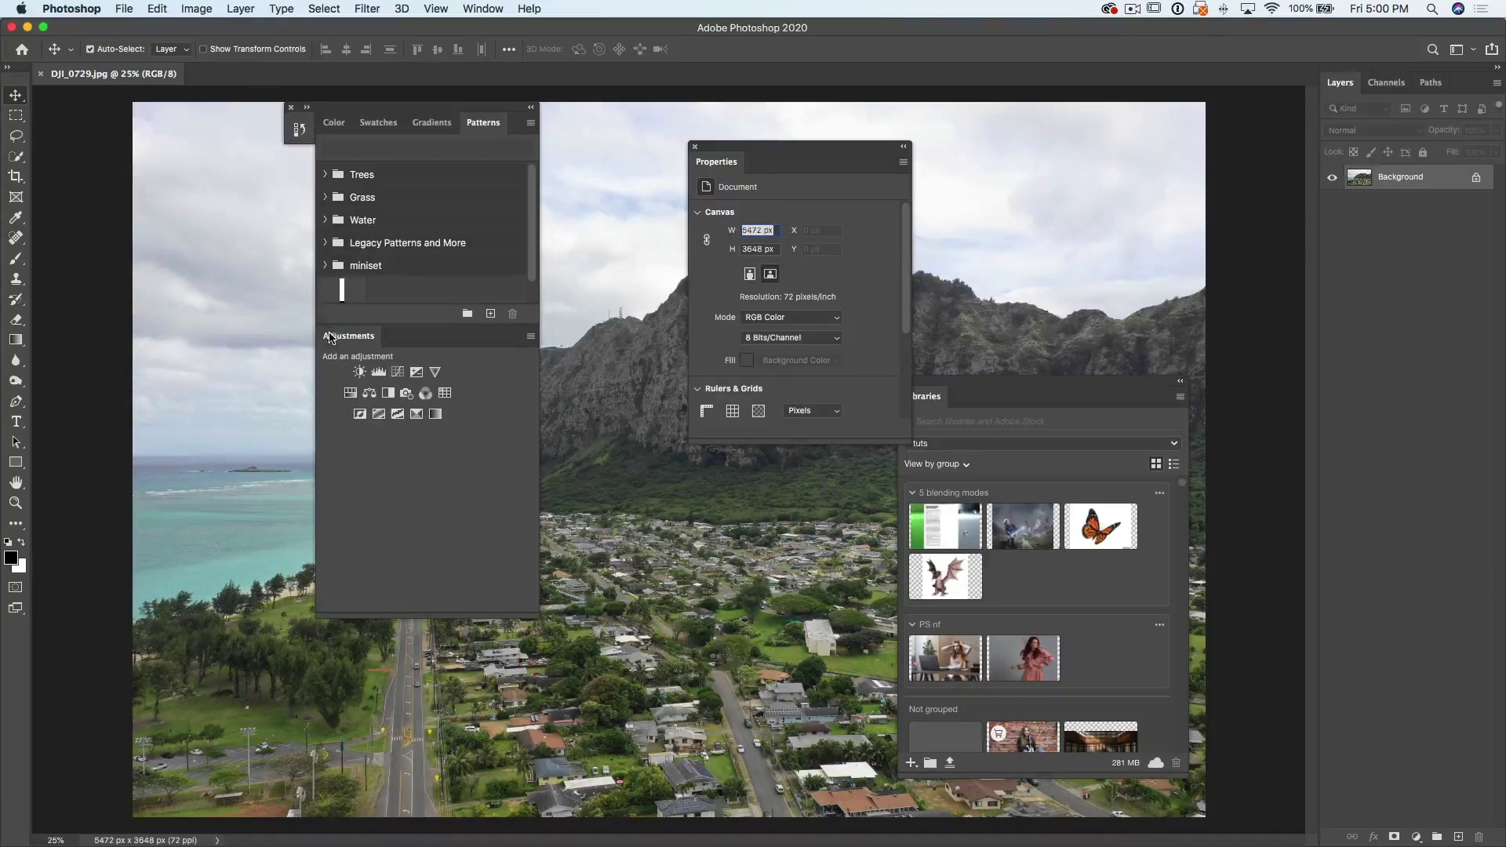
left_click(530, 337)
left_click(473, 455)
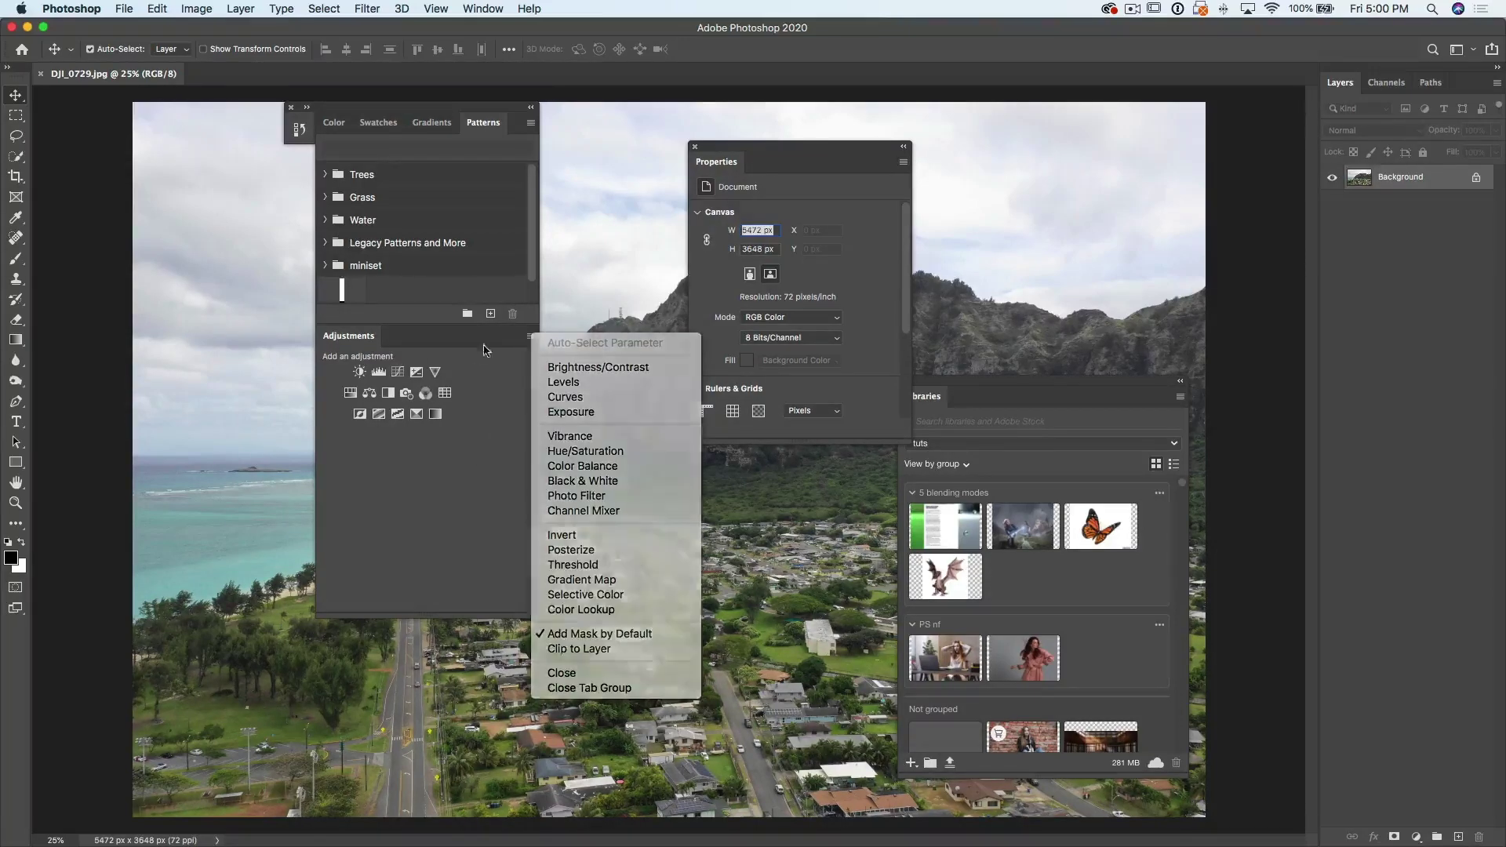
left_click(294, 107)
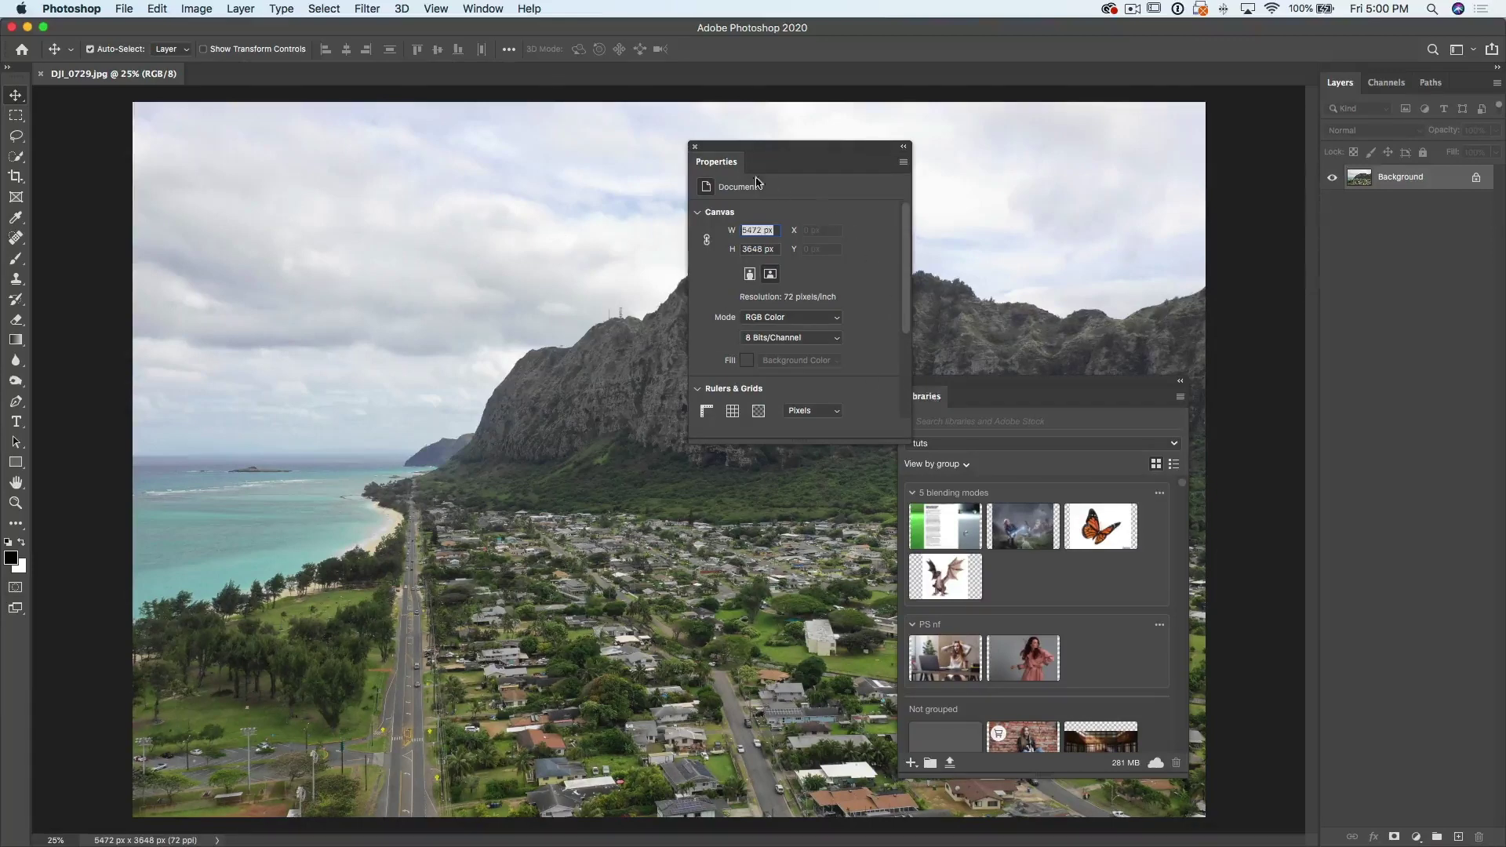
Dock Properties under Layers, add a Hue/Saturation adjustment layer showing its mask, and dock Libraries beside Layers
left_click_drag(719, 161, 1361, 806)
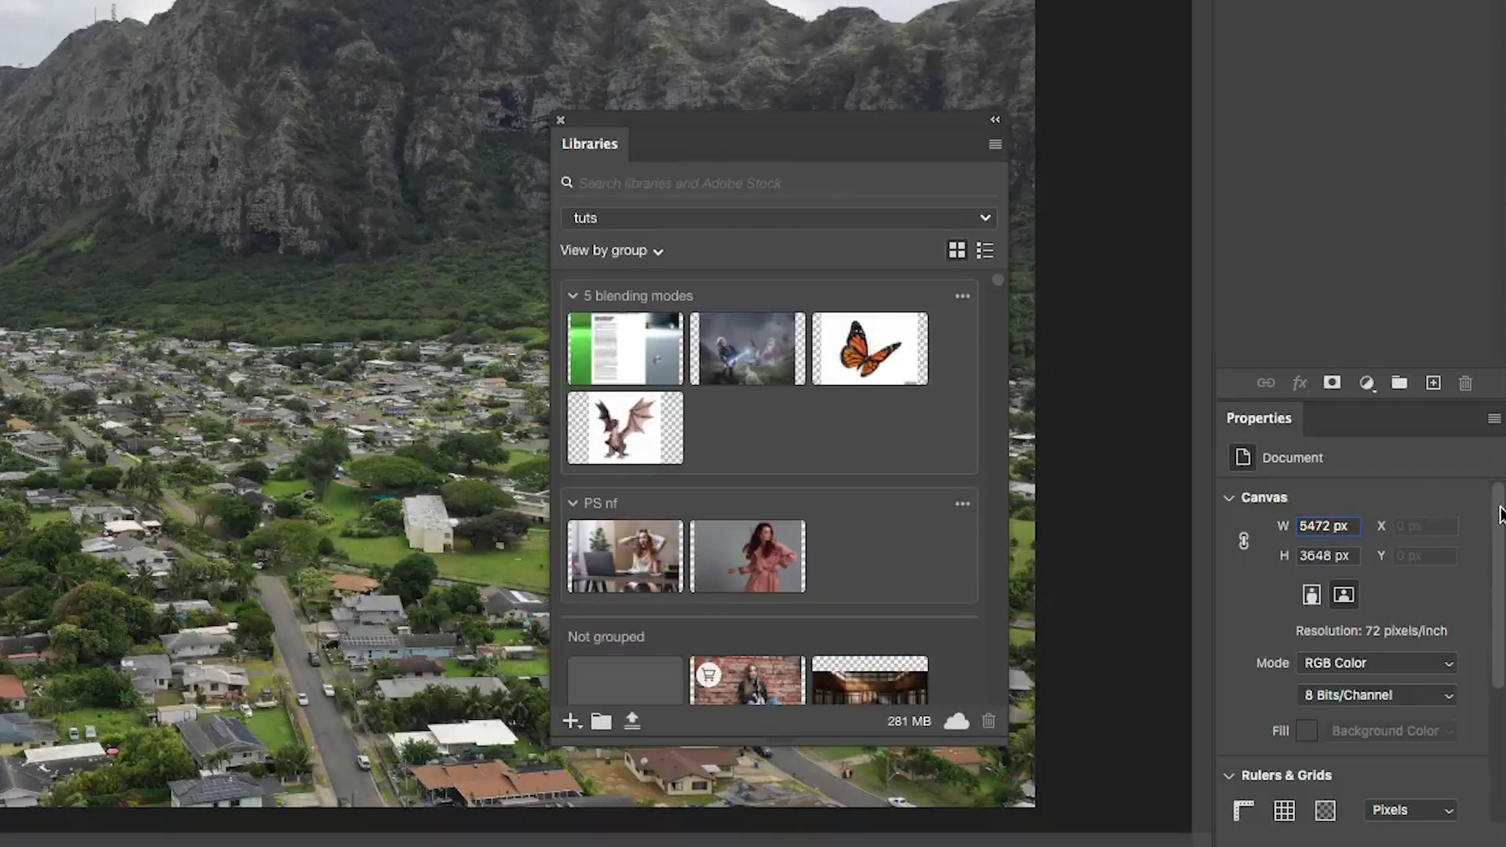
left_click_drag(1500, 514, 1500, 439)
left_click(1367, 382)
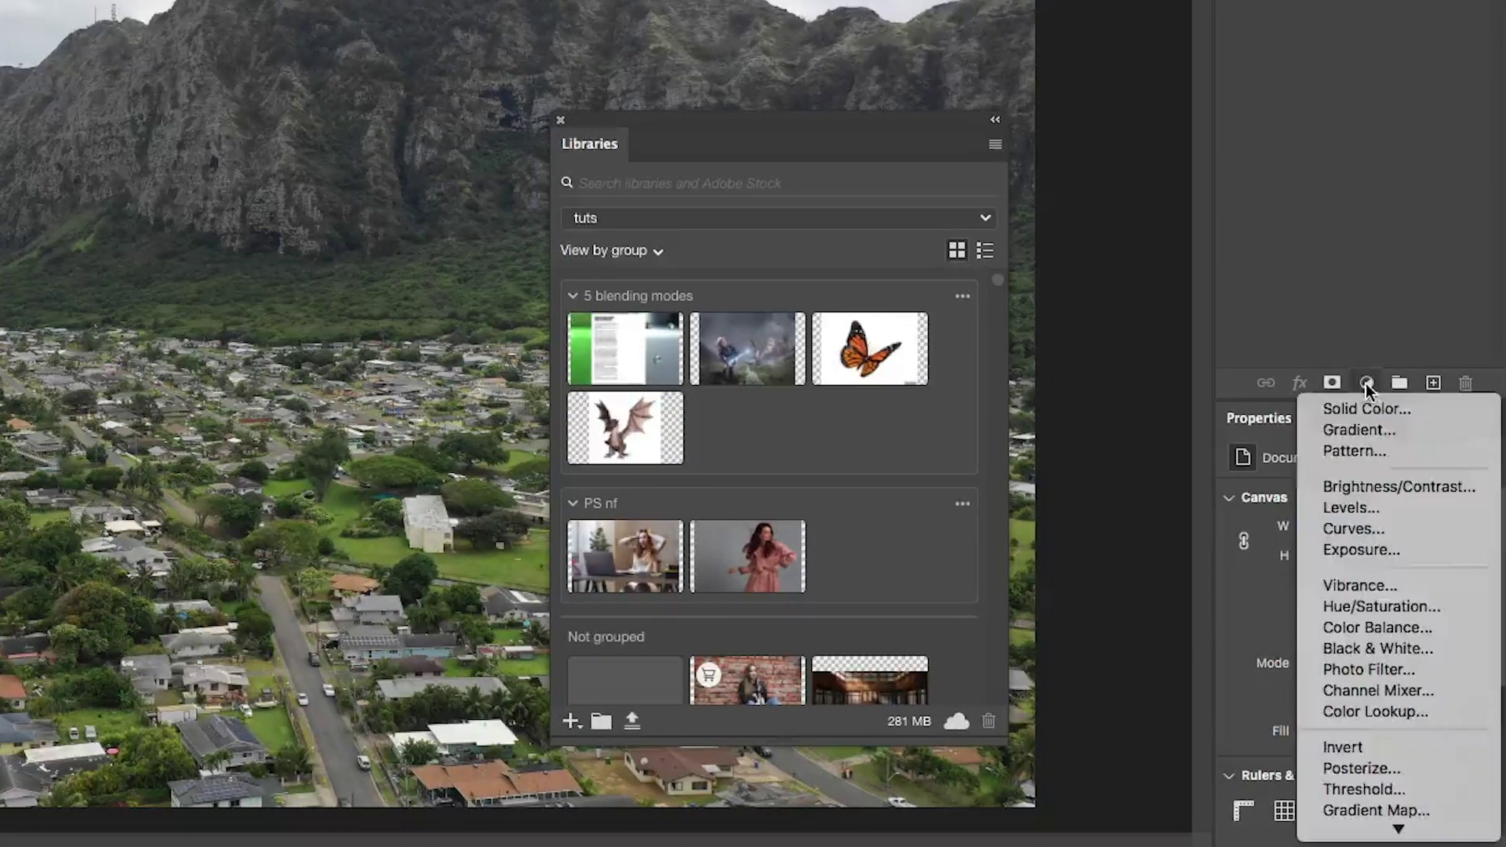
left_click(1365, 605)
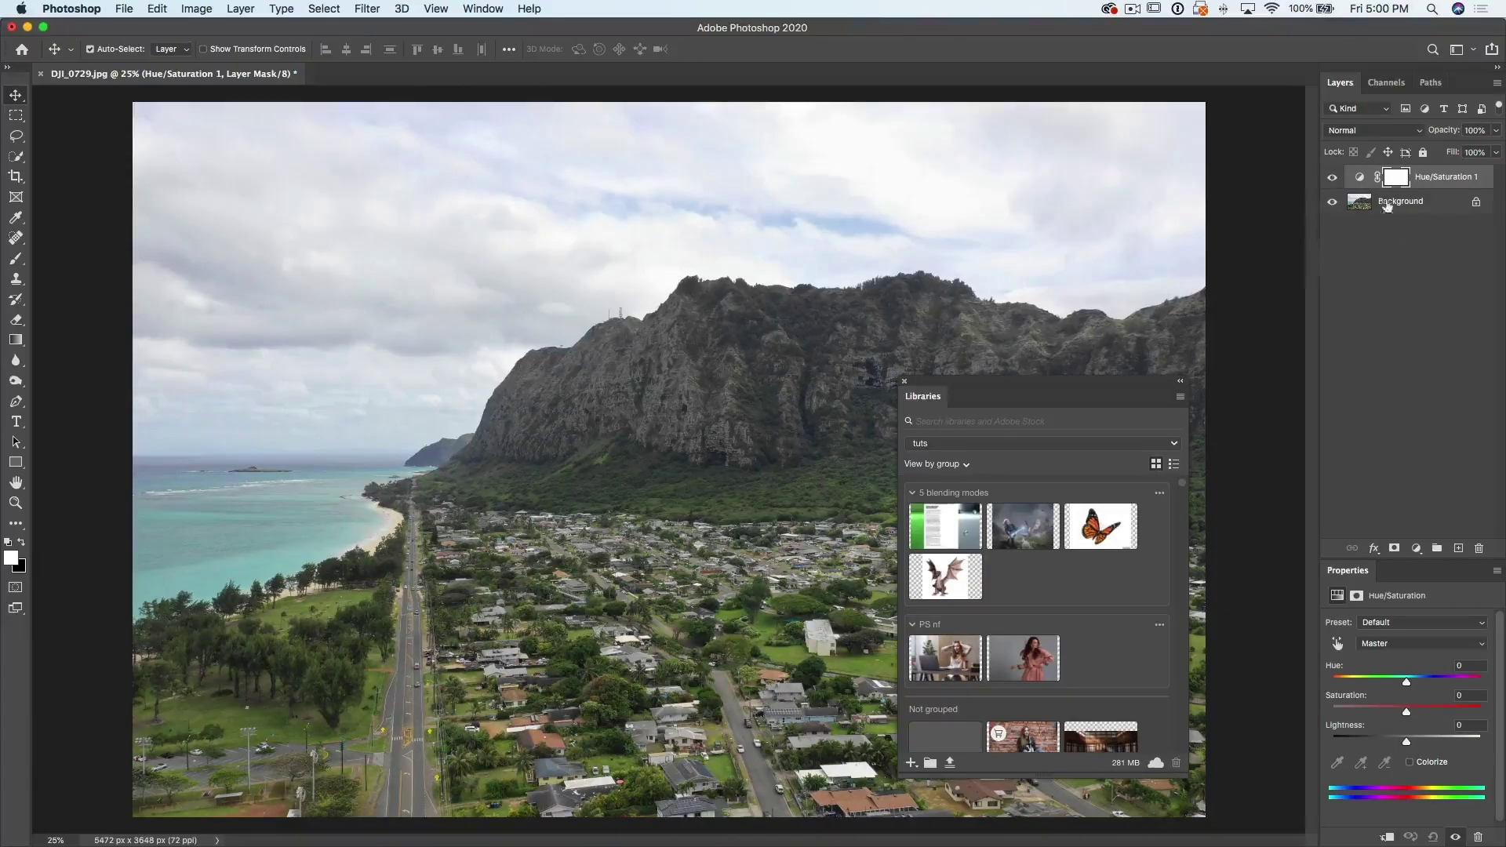
left_click(1395, 177)
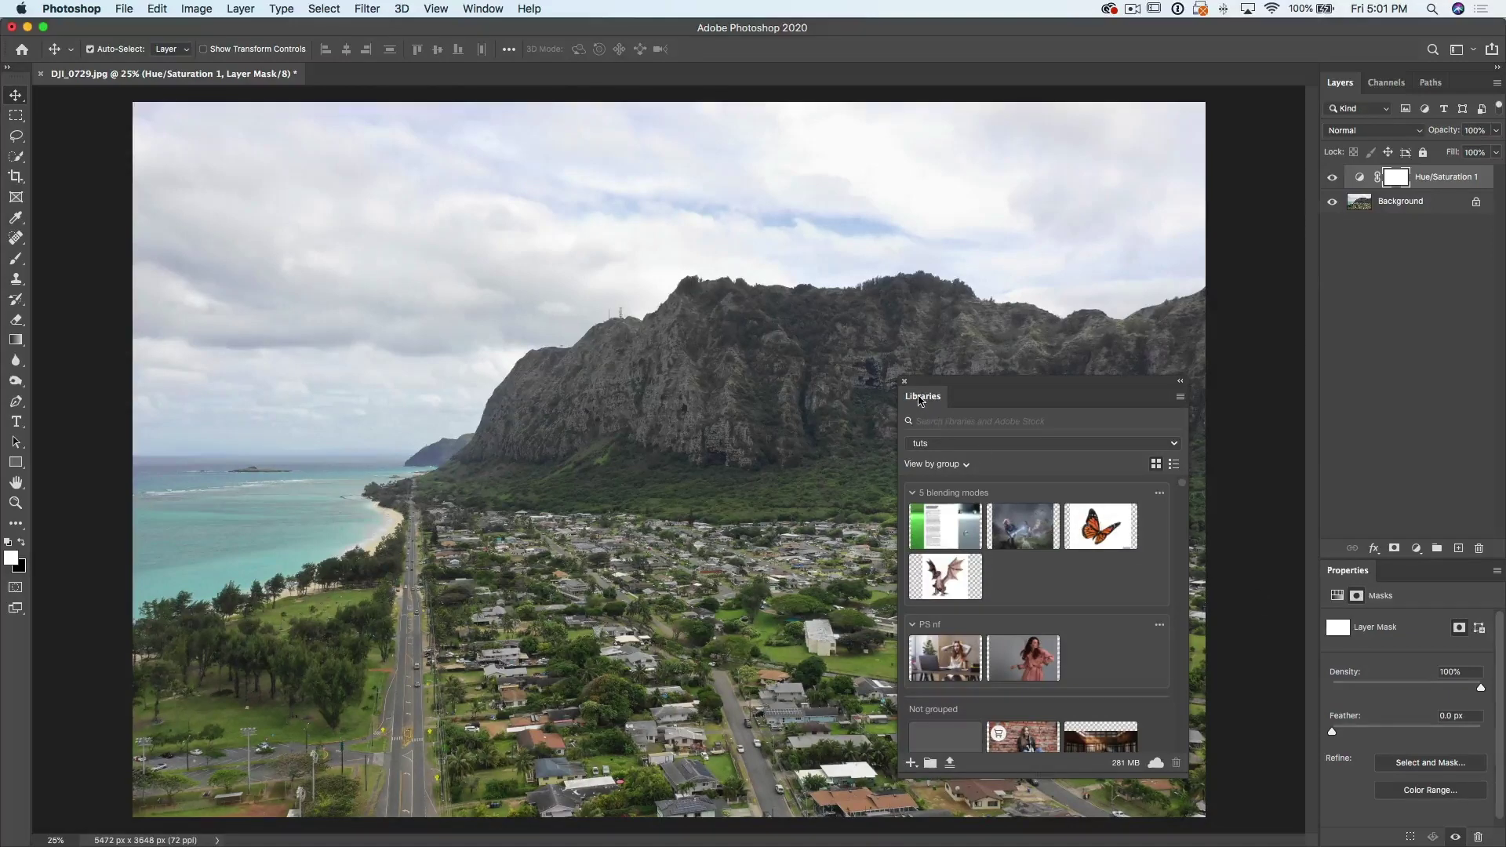
left_click_drag(921, 400, 1311, 221)
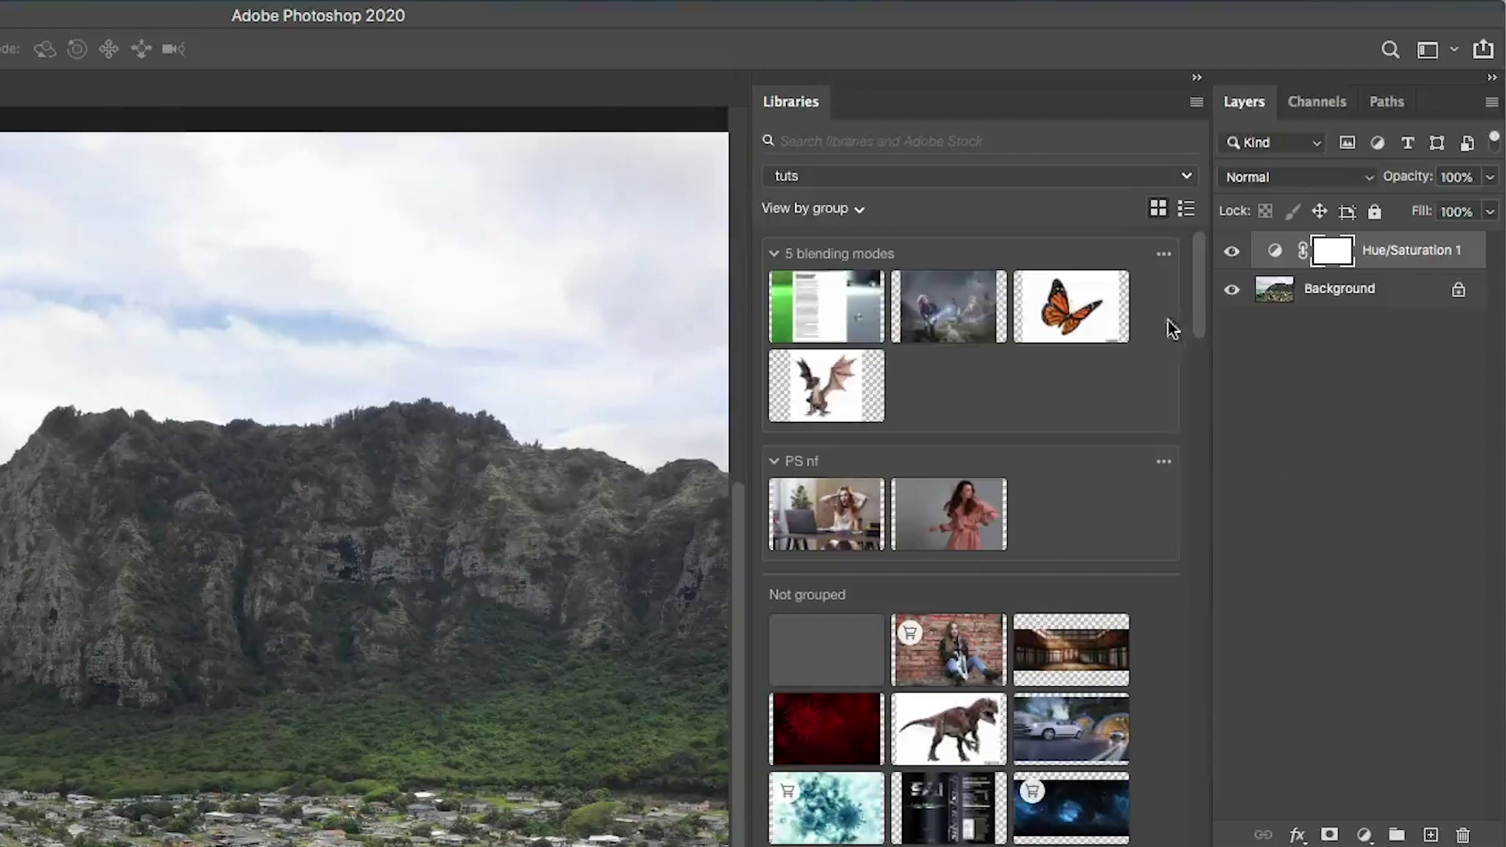
Collapse the Libraries dock to an icon-only strip beside the Layers column
right_click(1193, 76)
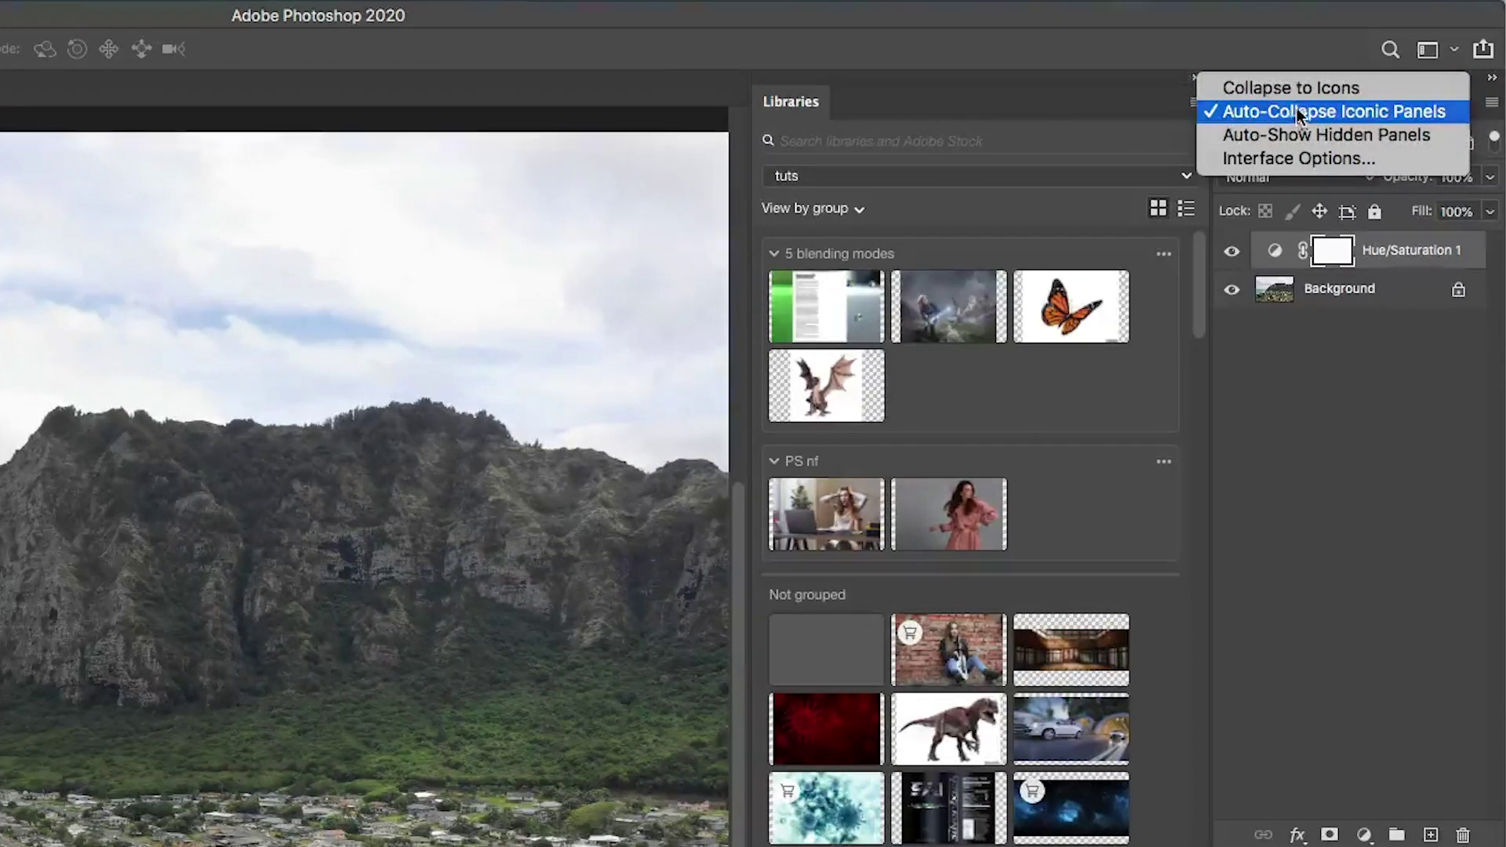
left_click(1306, 87)
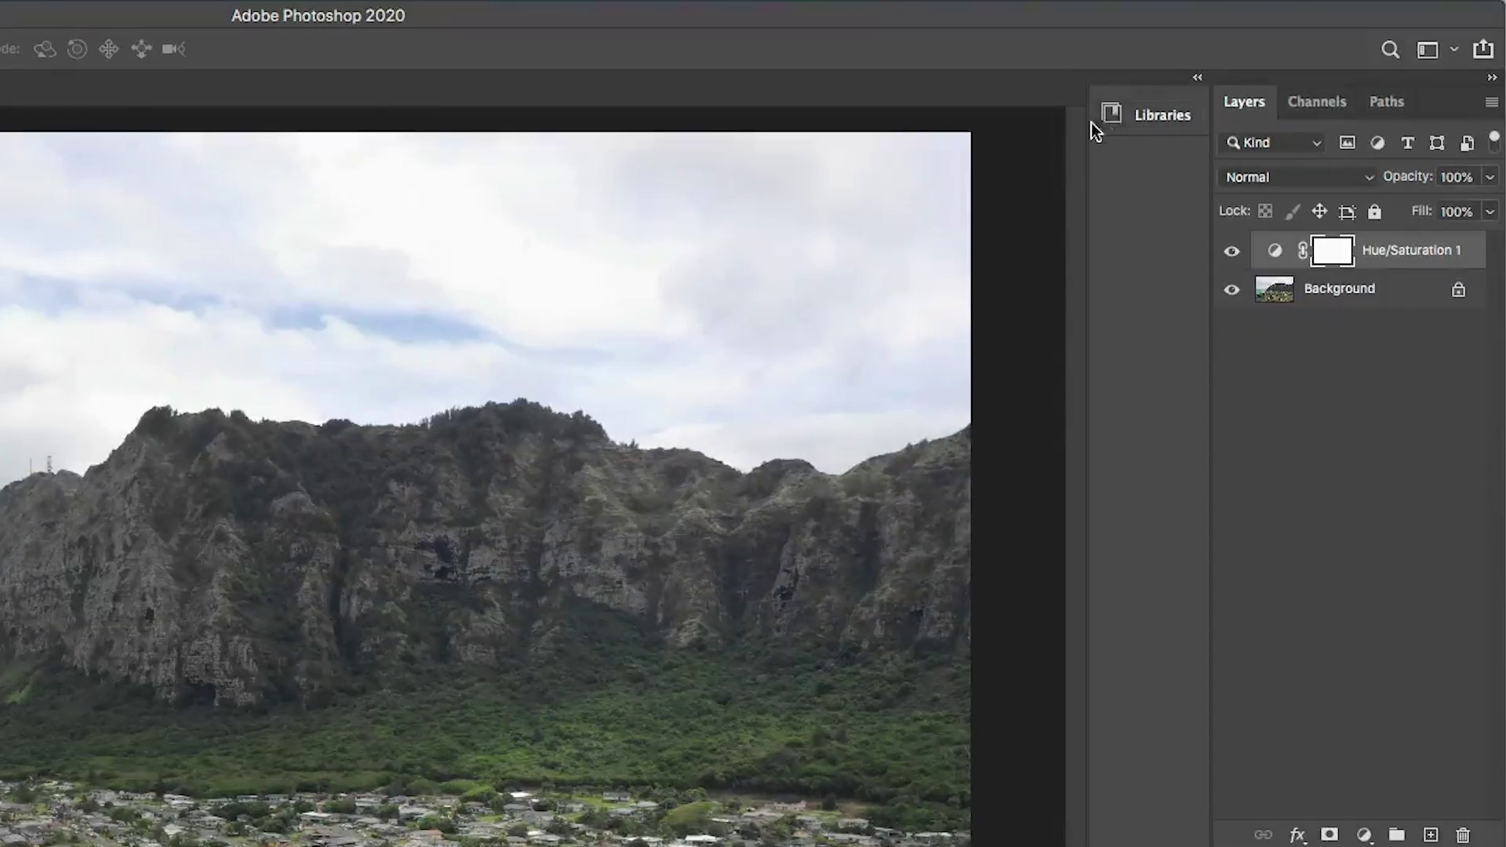
left_click_drag(1090, 124, 1147, 129)
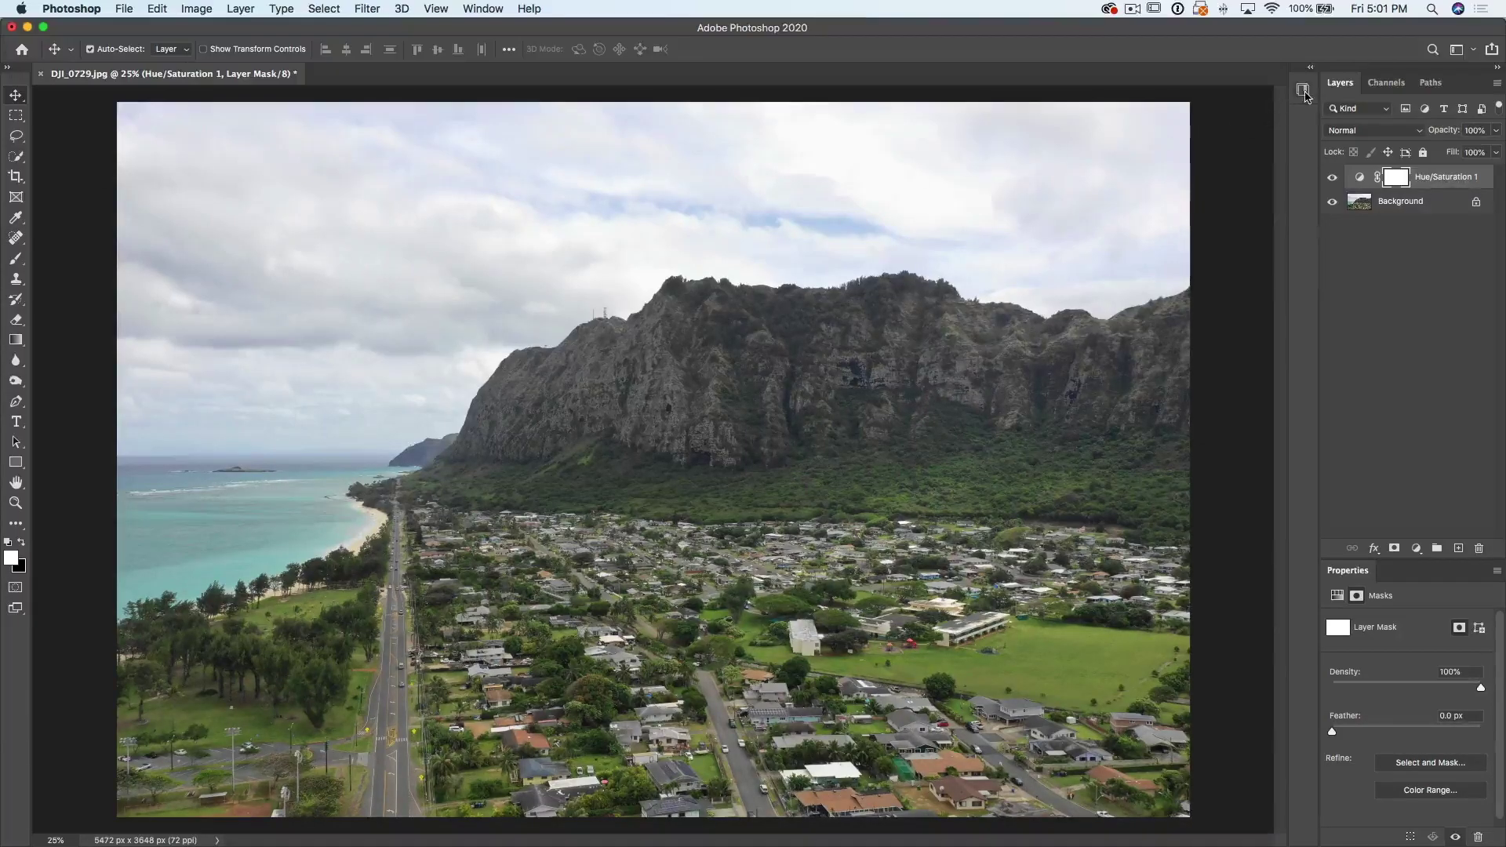
Expand Libraries, switch to the 5 tips library, and collapse it back to its icon
left_click(1304, 92)
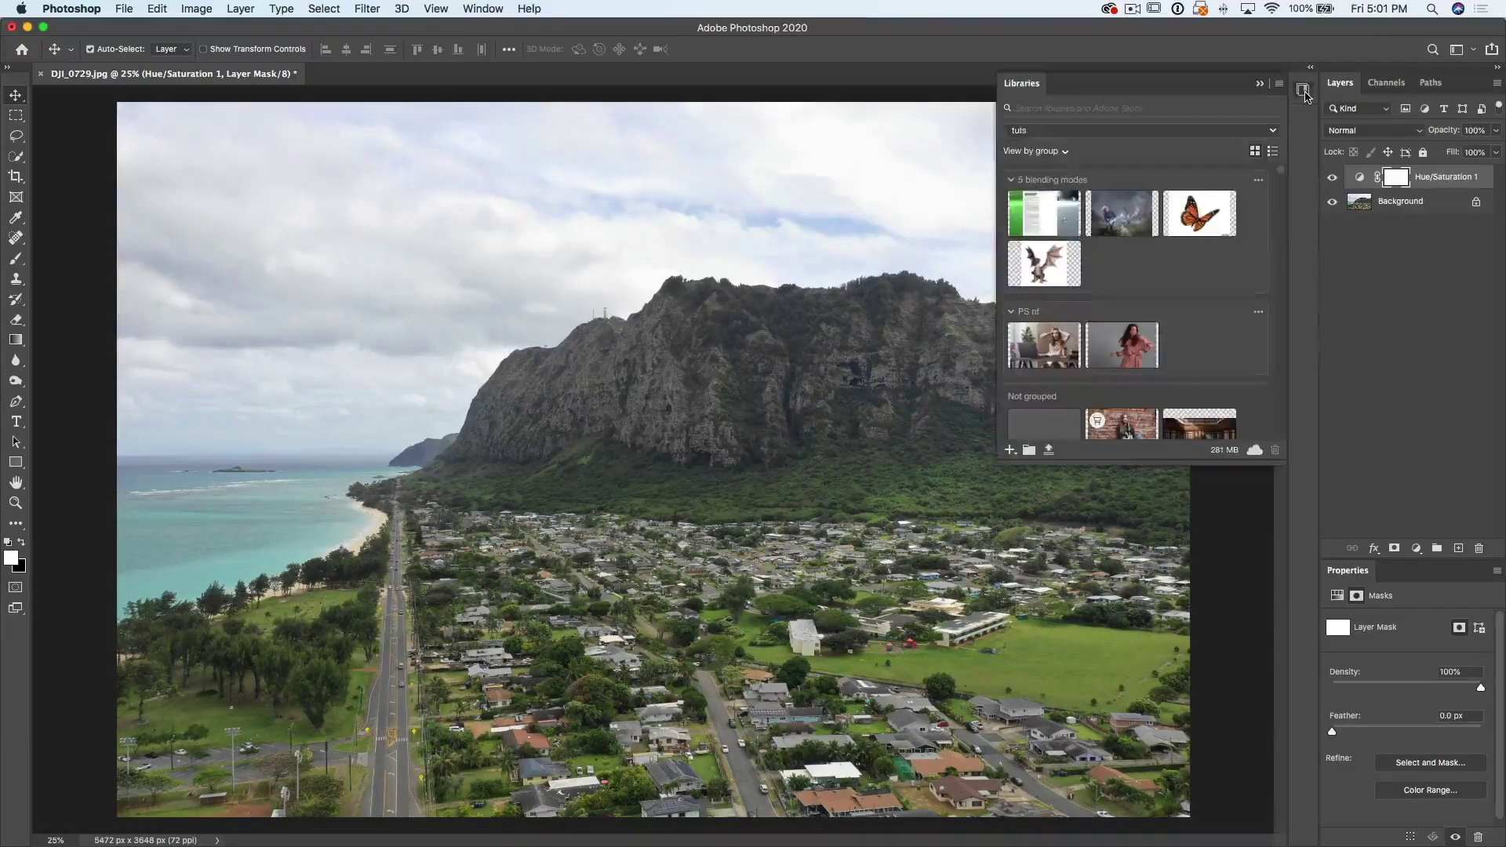
left_click(1092, 132)
left_click(1073, 186)
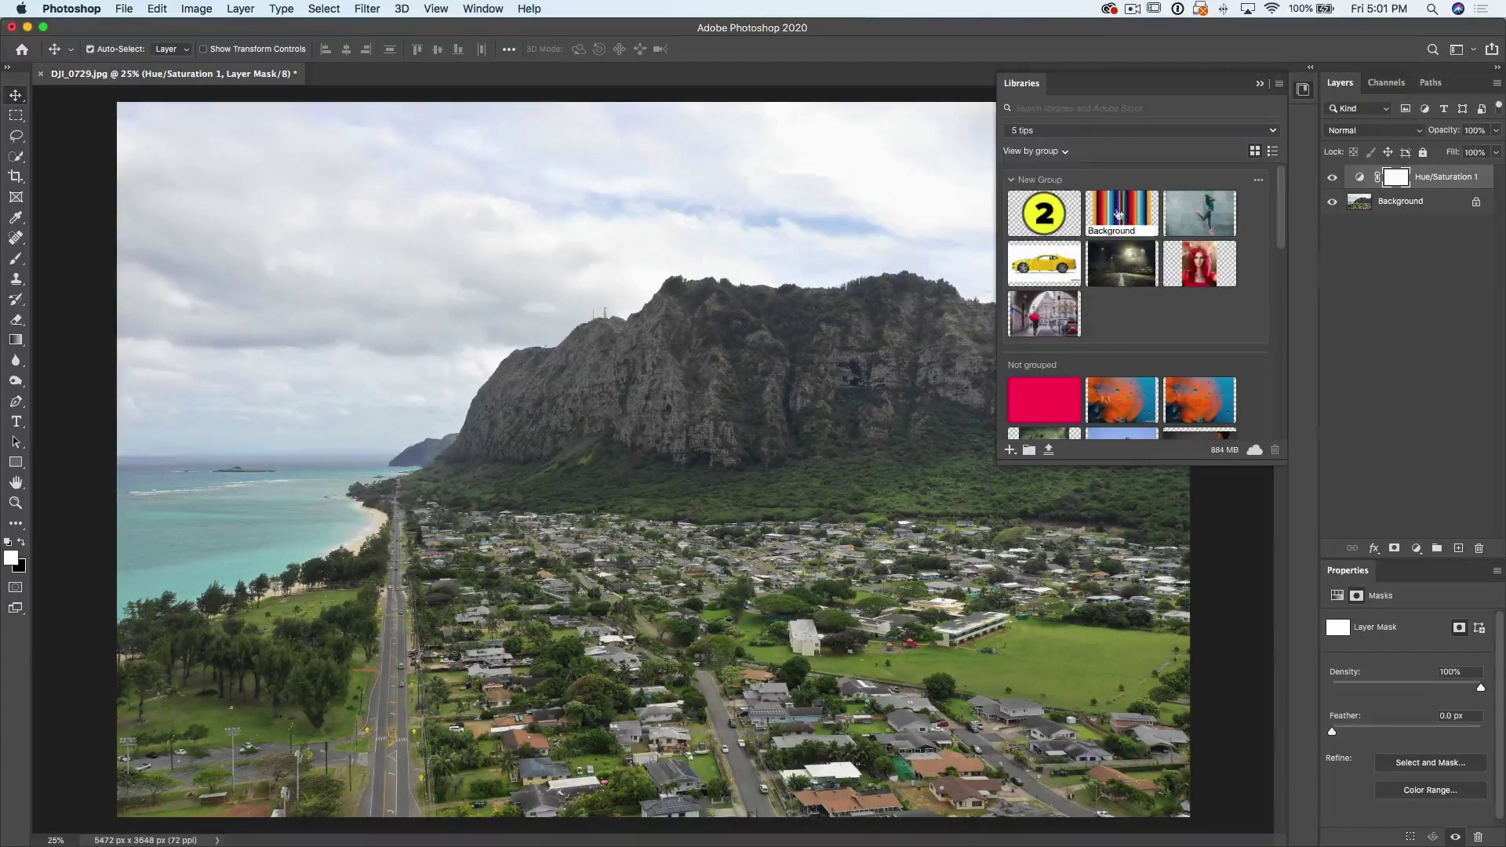
left_click(738, 267)
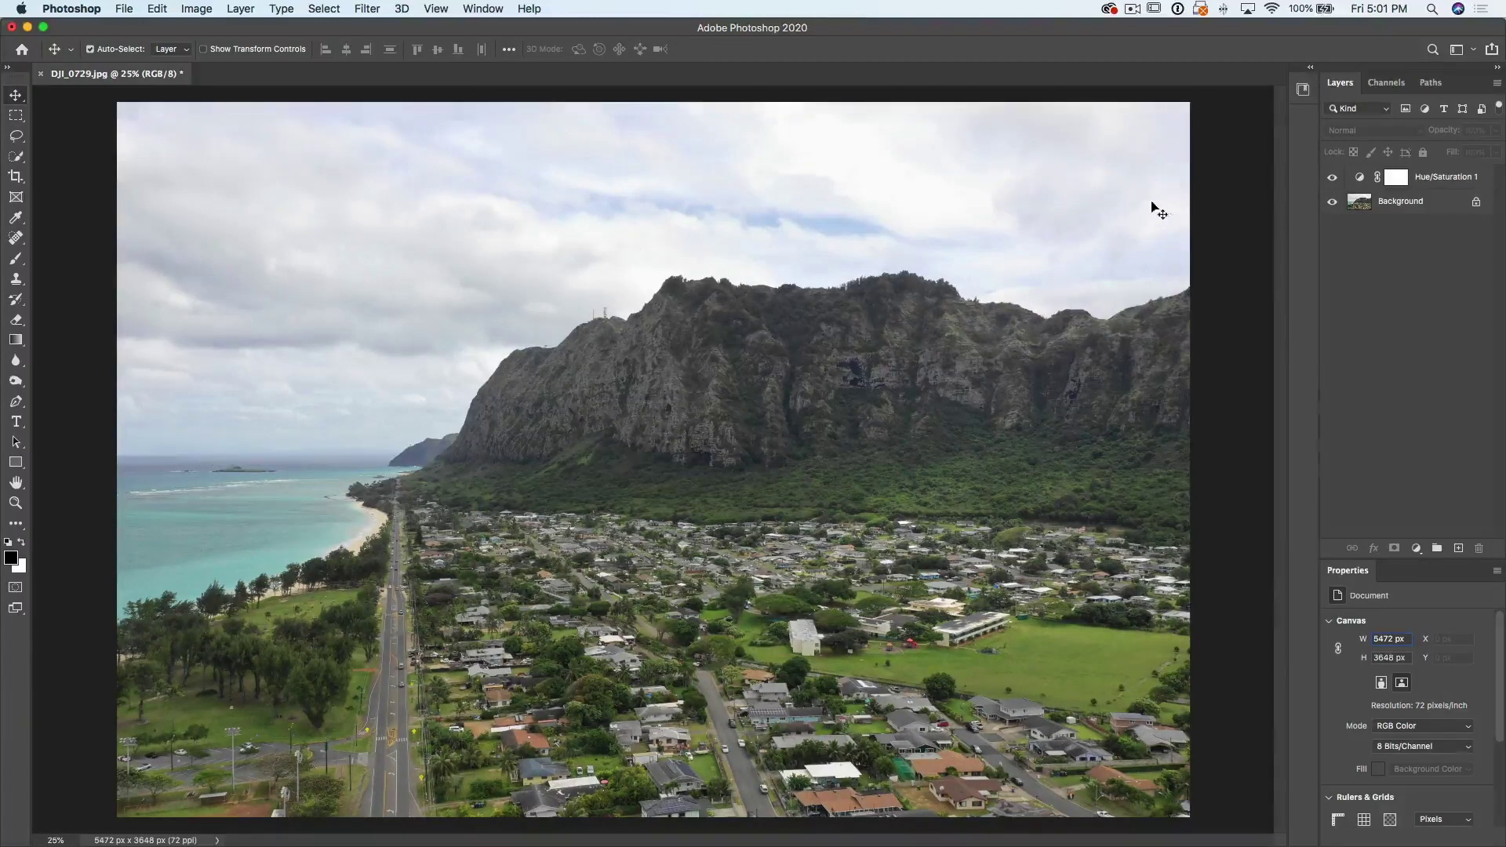
left_click(483, 6)
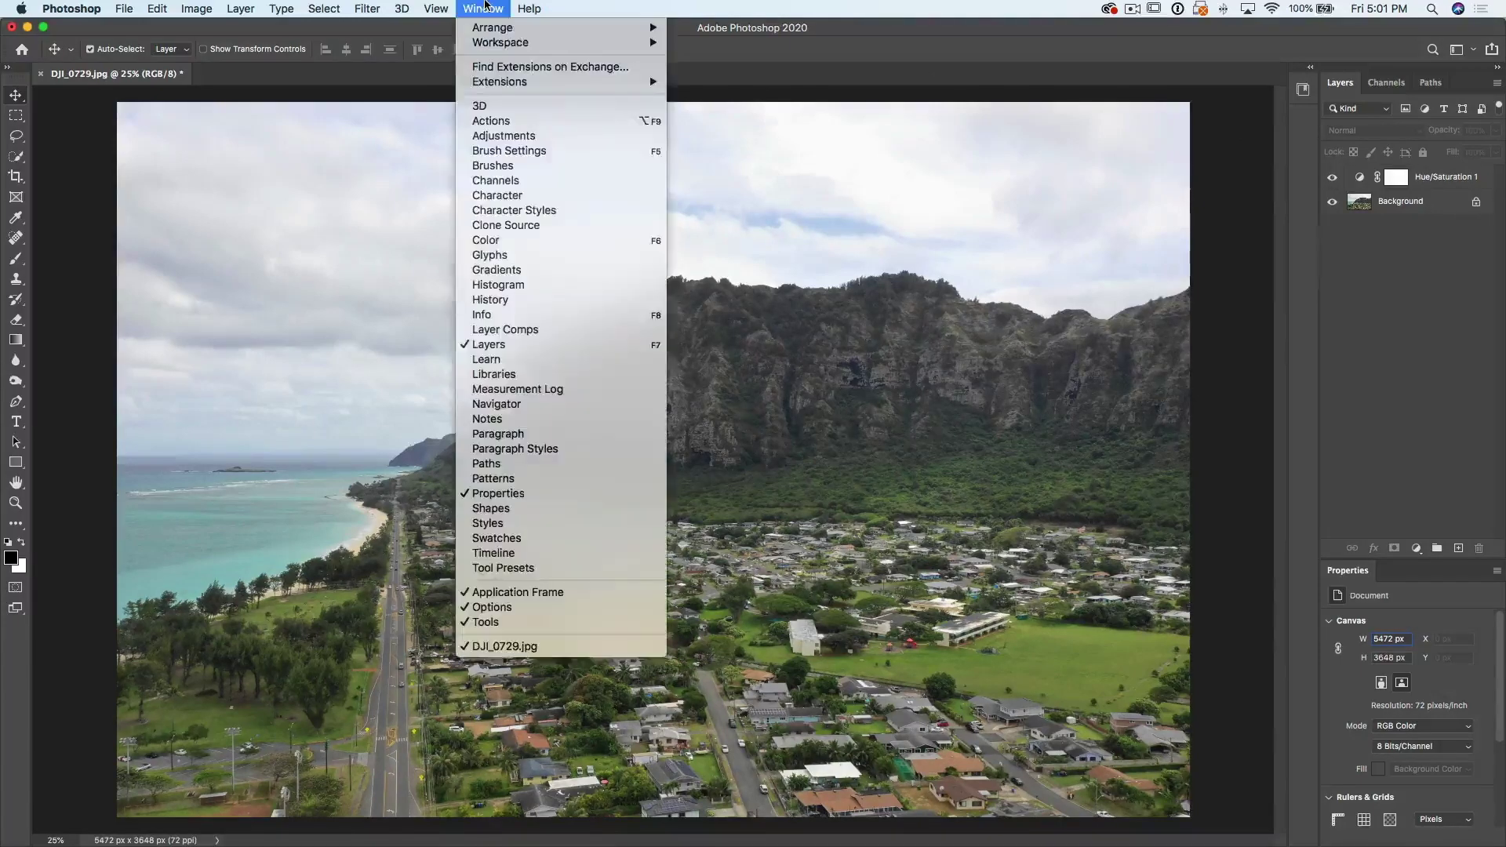
Open Brush Settings as its own floating panel and close the Brushes and Color/Swatches/Patterns panels
left_click(501, 156)
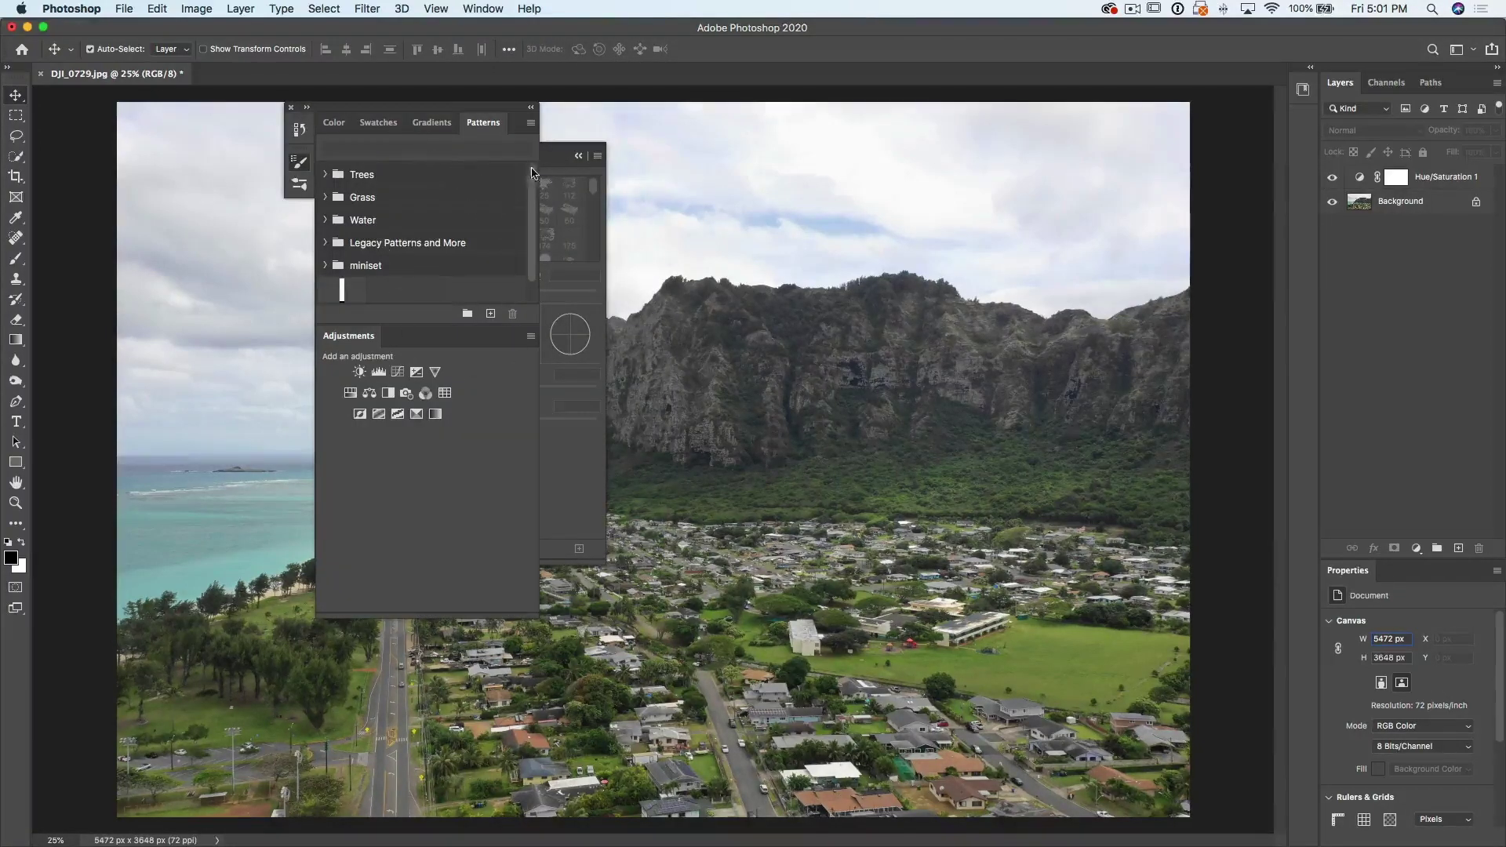
left_click_drag(547, 156, 812, 191)
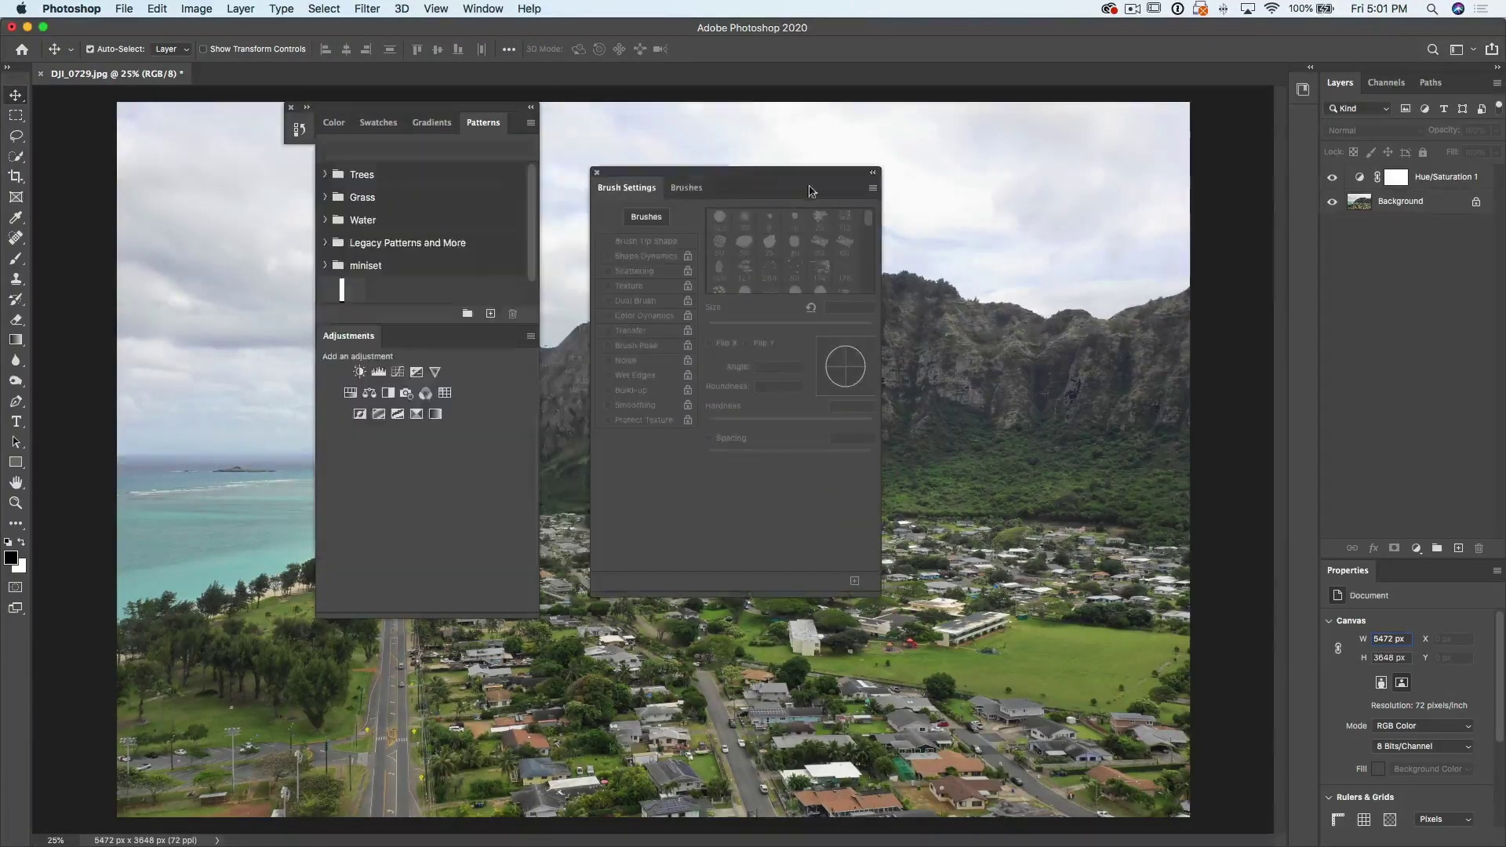
mouse_move(637, 188)
left_mouse_down()
mouse_move(596, 234)
mouse_move(887, 199)
mouse_move(955, 174)
left_mouse_up()
left_click(598, 174)
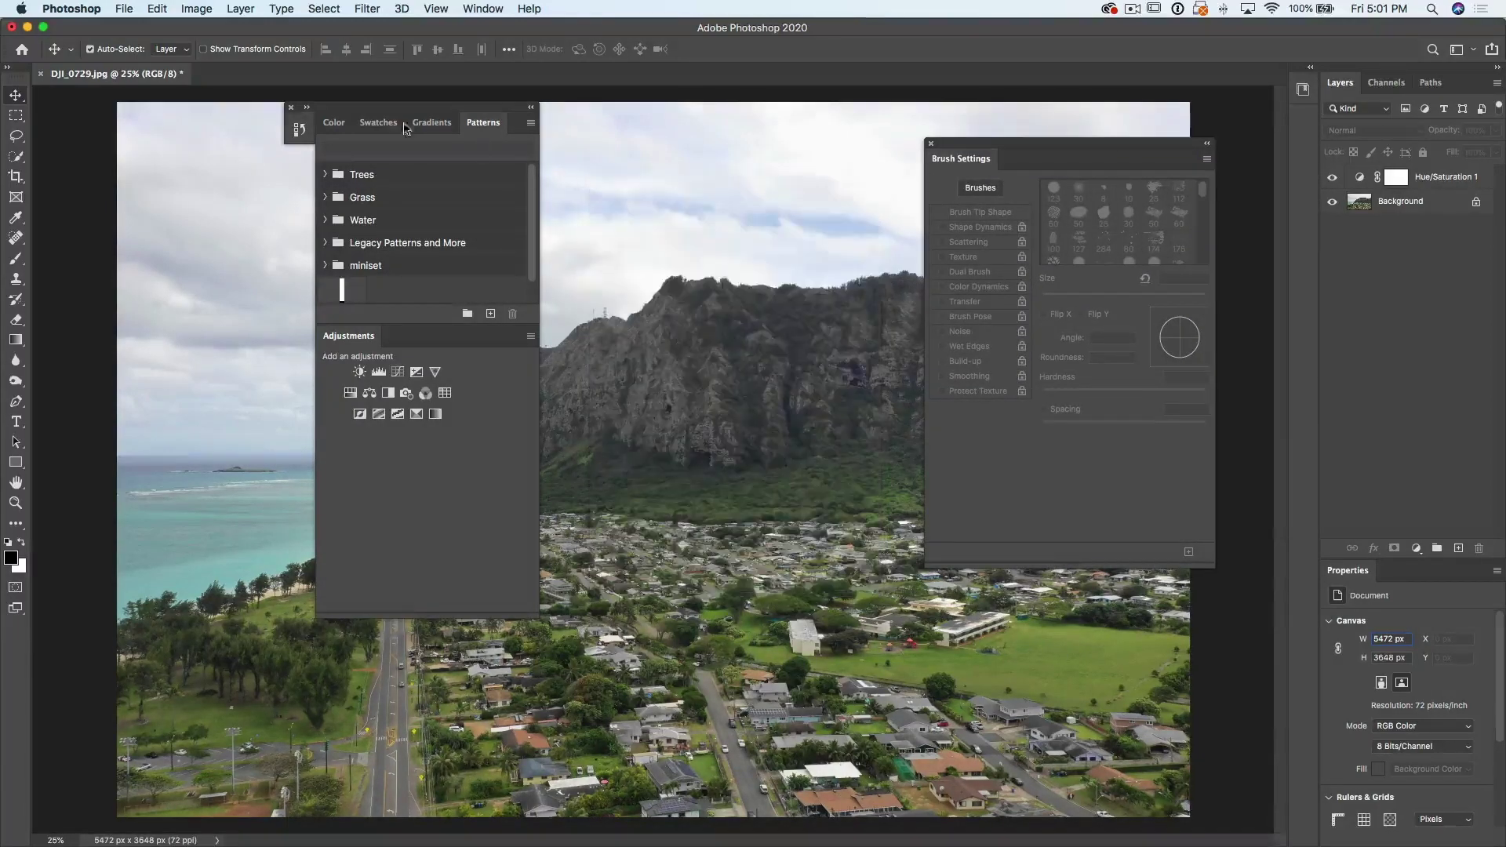
left_click(294, 111)
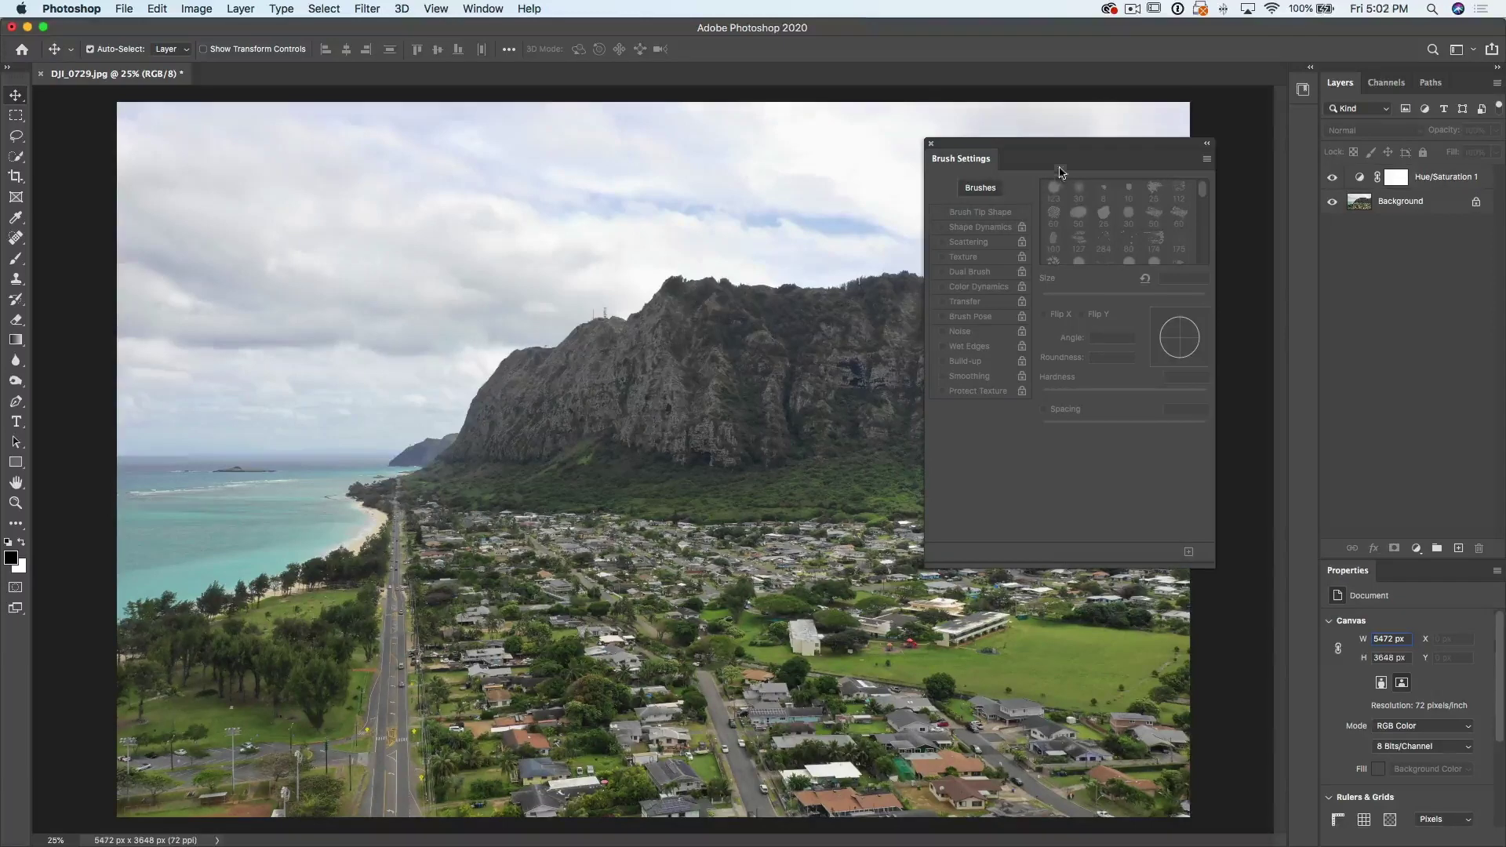
Dock Brush Settings as a collapsed icon beside Libraries and delete the Hue/Saturation 1 layer
left_click_drag(971, 172, 1305, 126)
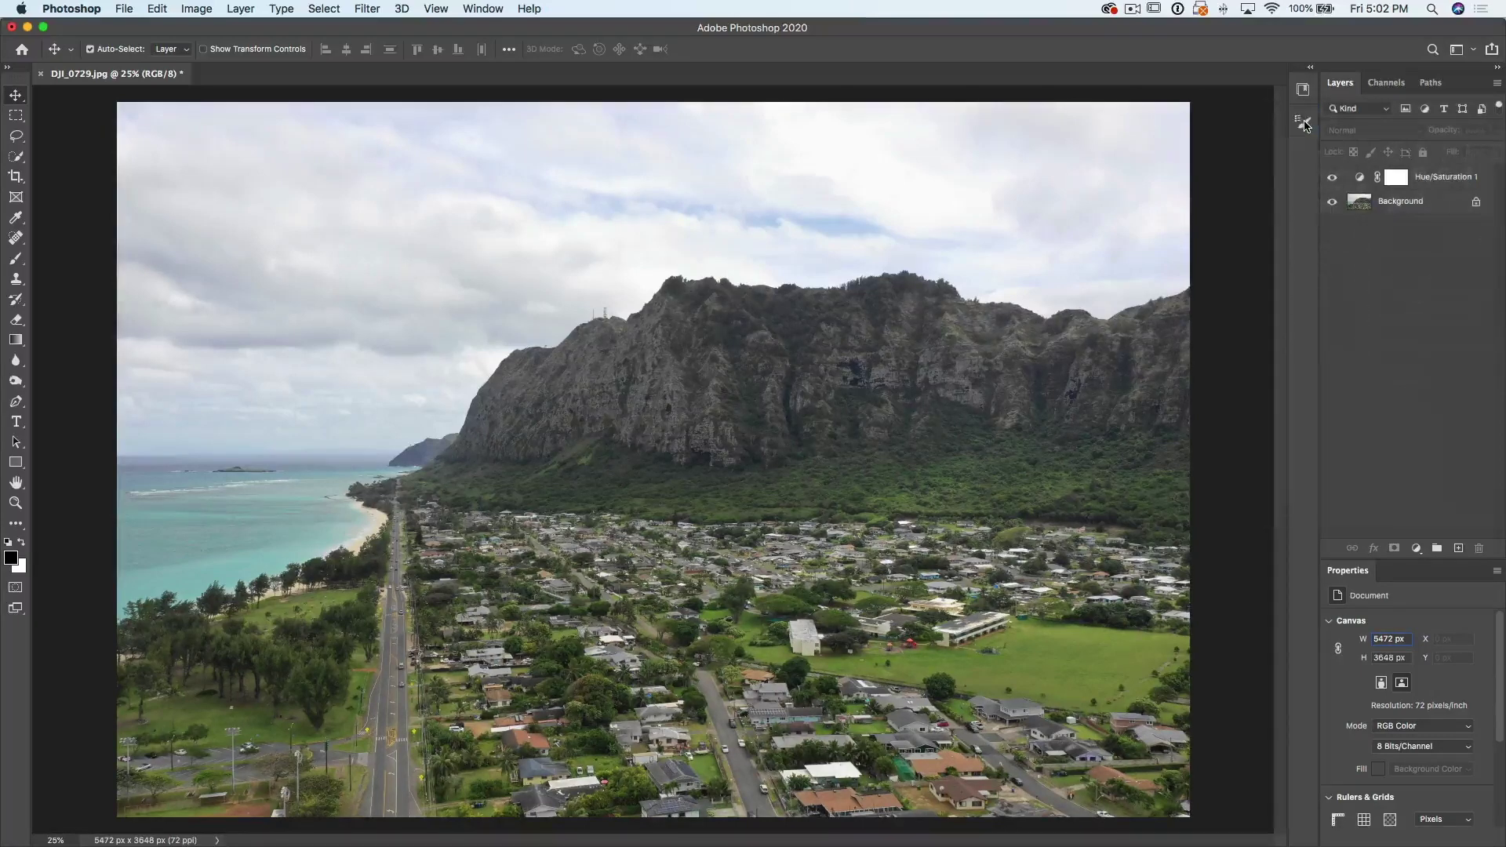
left_click(1304, 124)
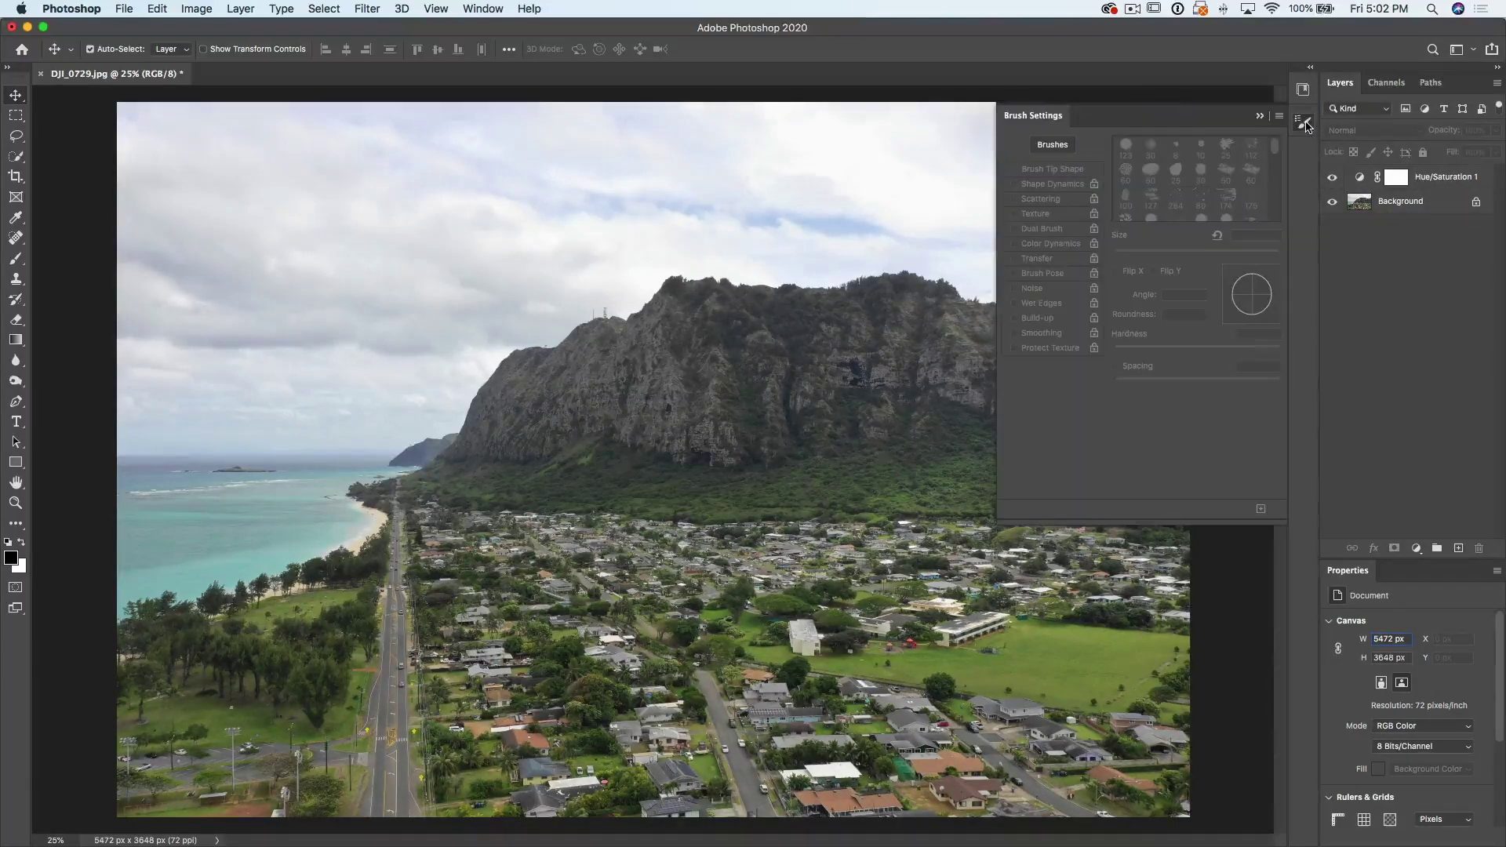
left_click(1305, 91)
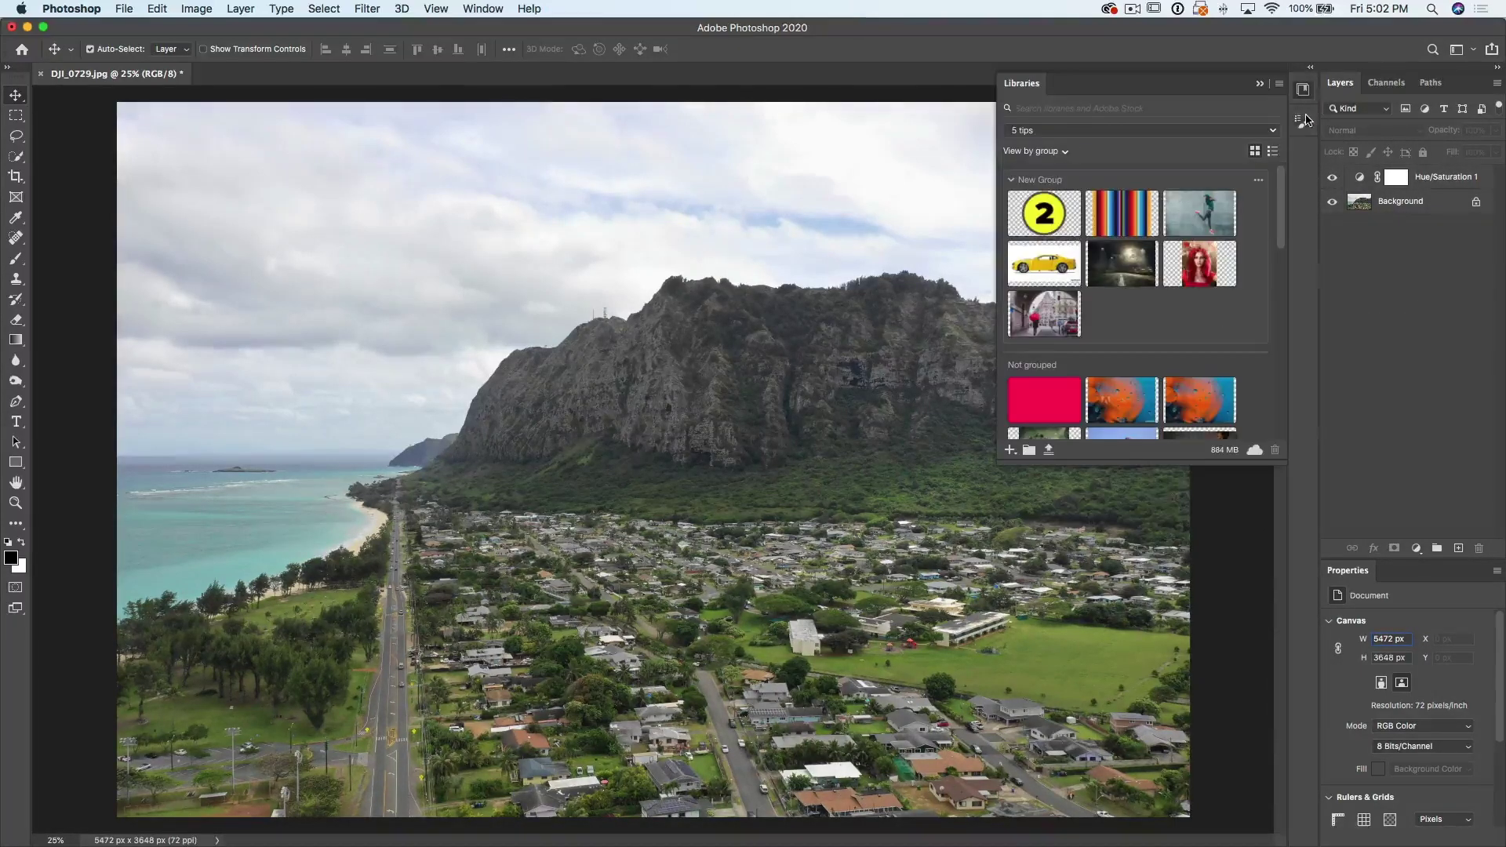
left_click(245, 193)
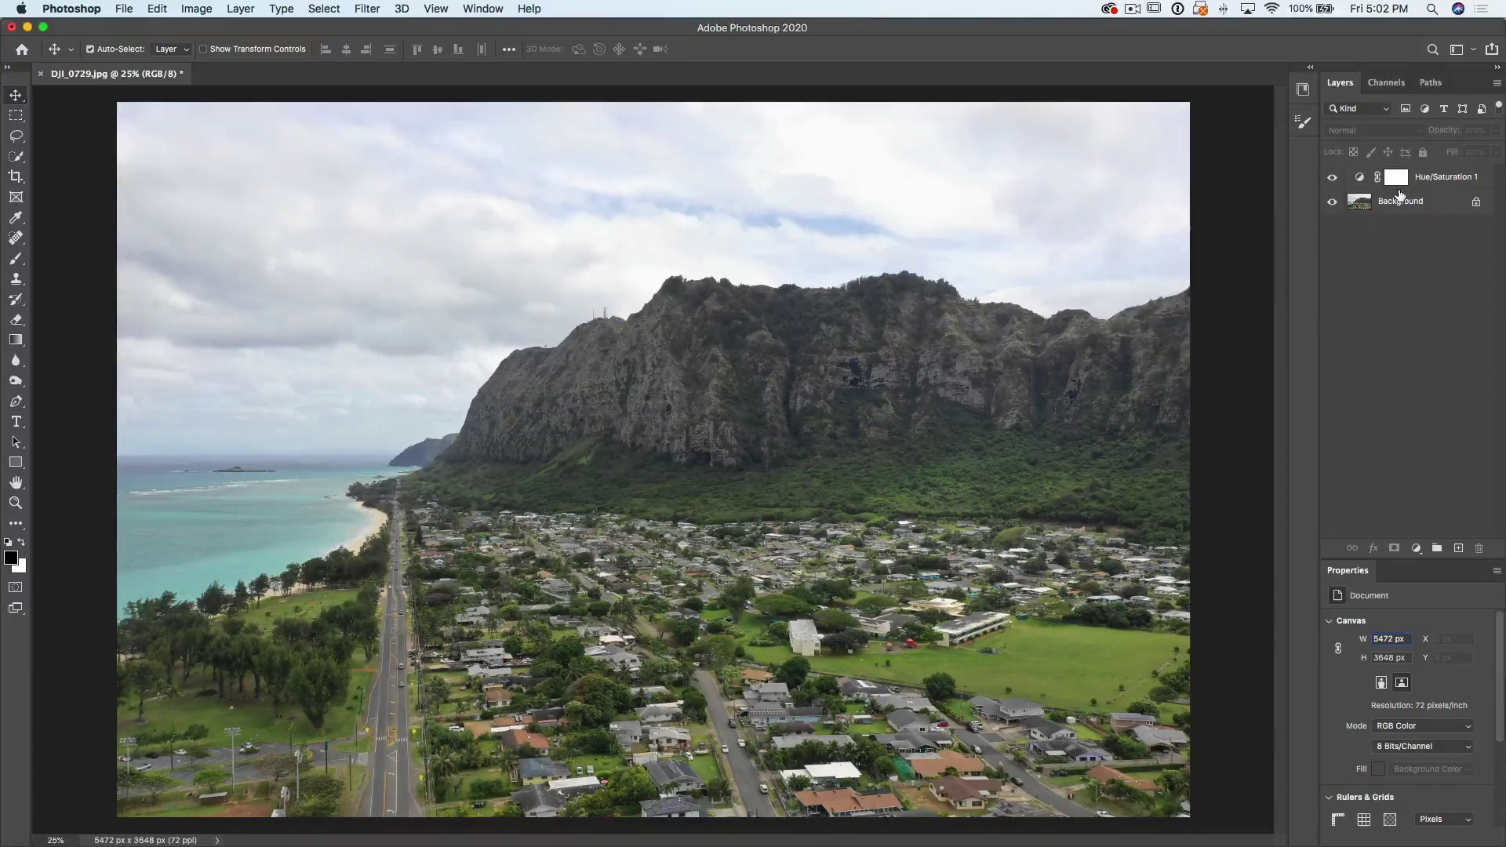
left_click_drag(1423, 178, 1478, 548)
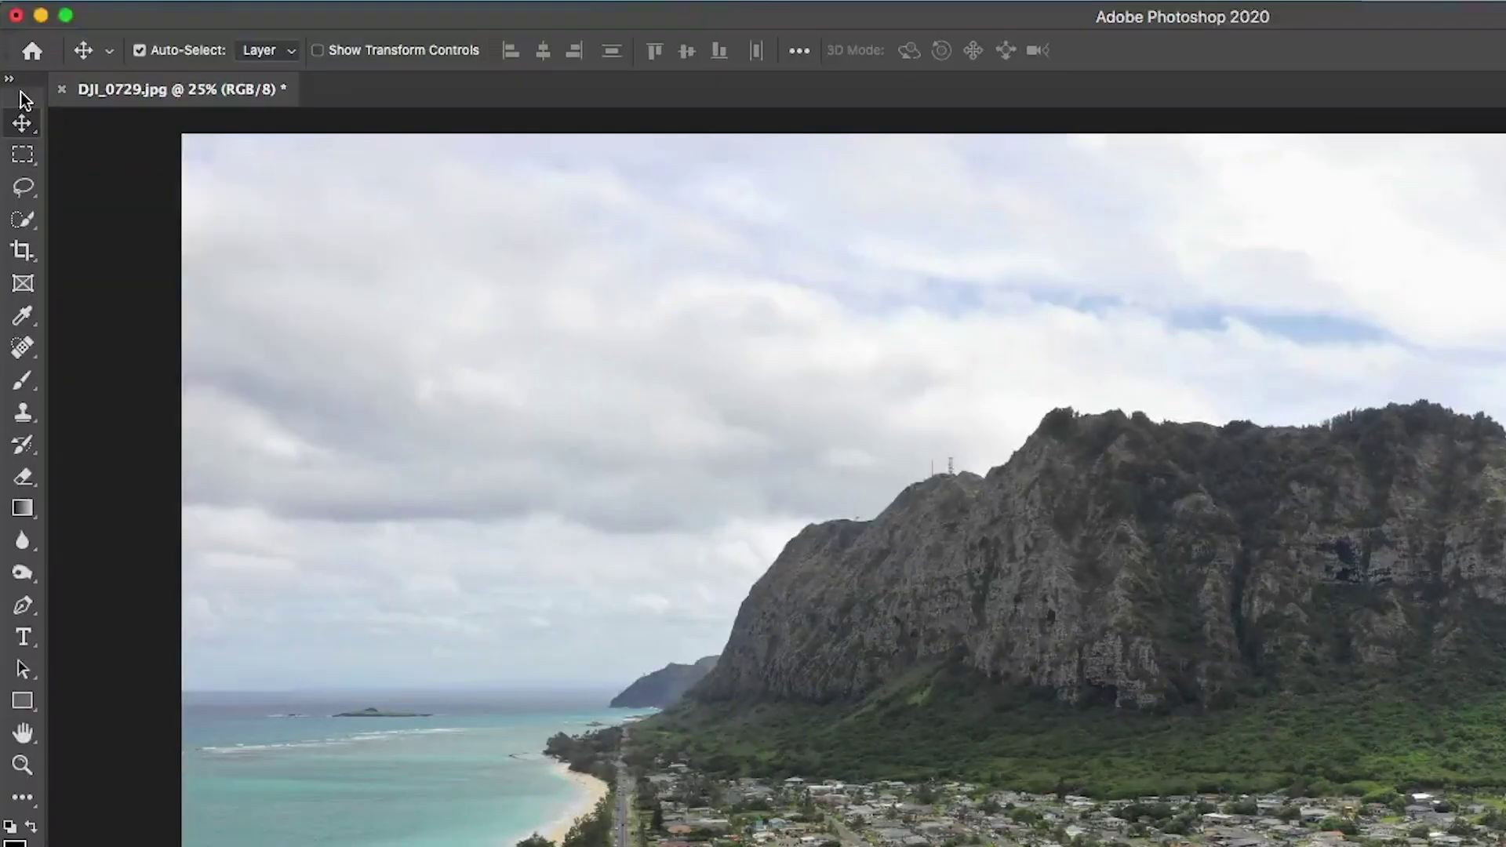
left_click_drag(23, 110, 169, 230)
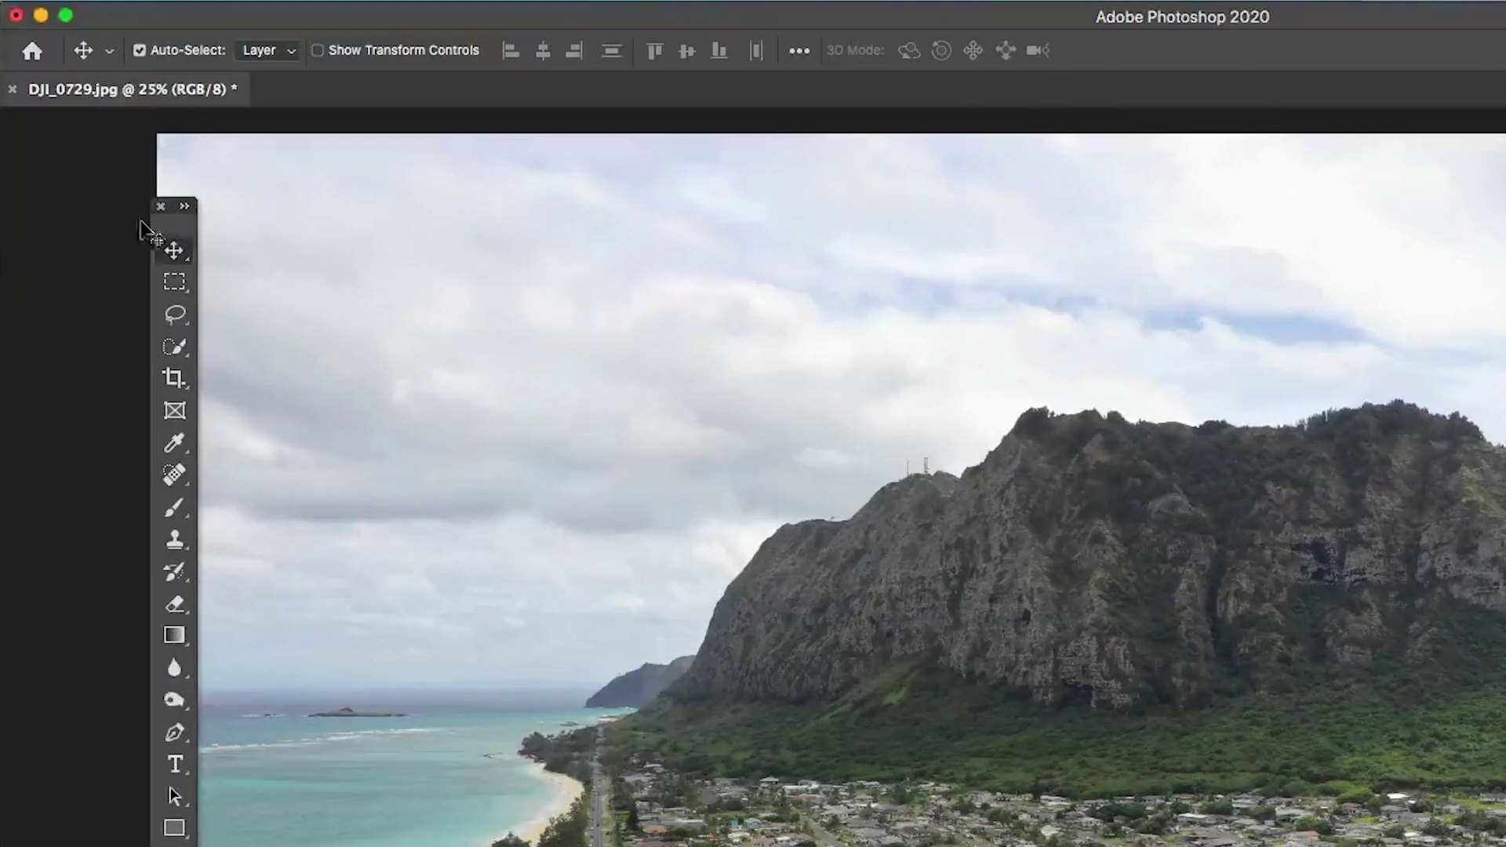
left_click(185, 208)
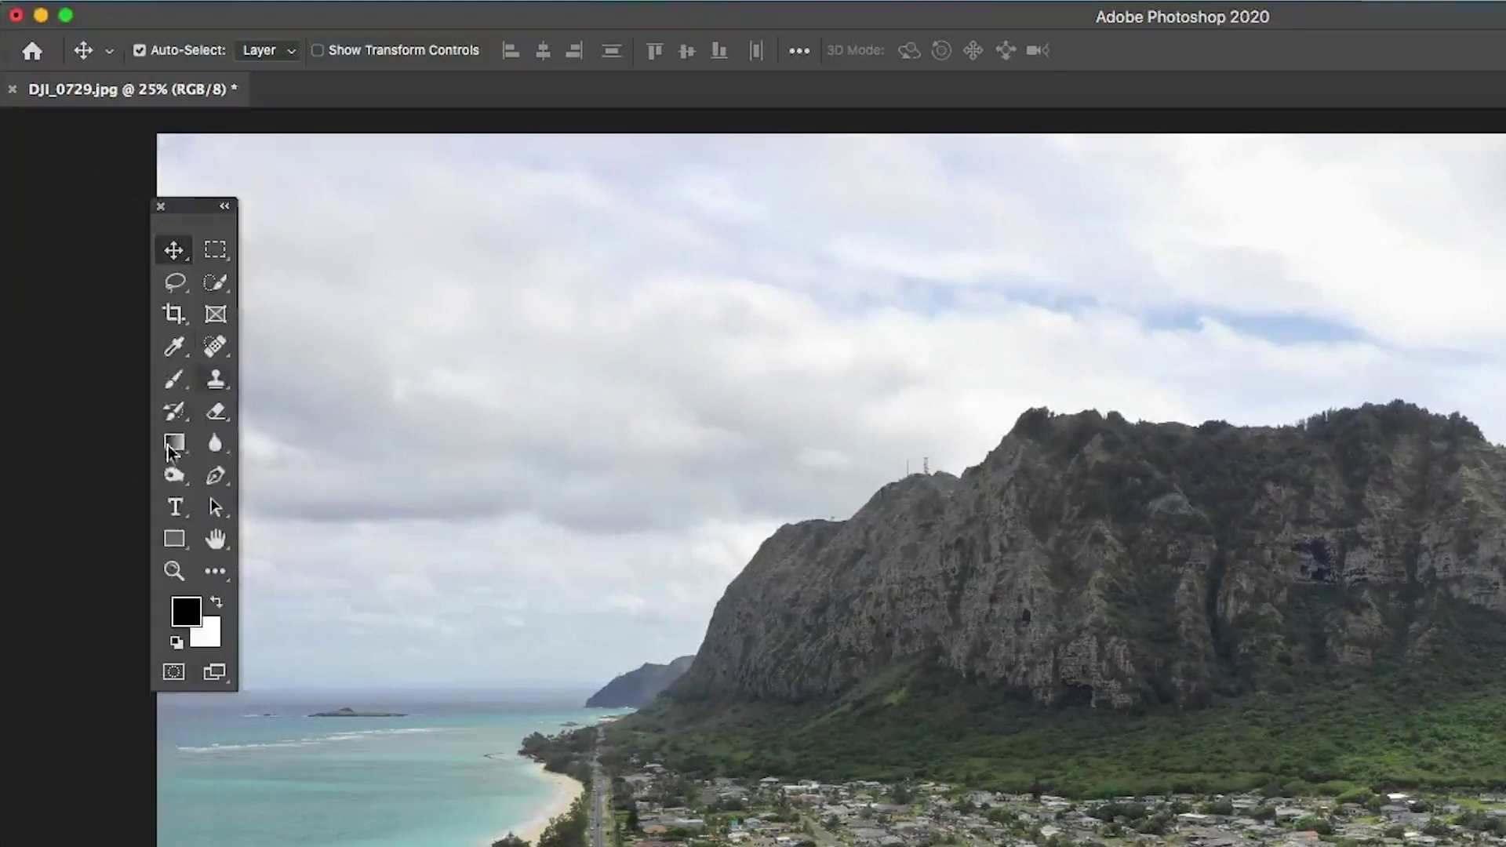
left_click_drag(192, 226, 1371, 303)
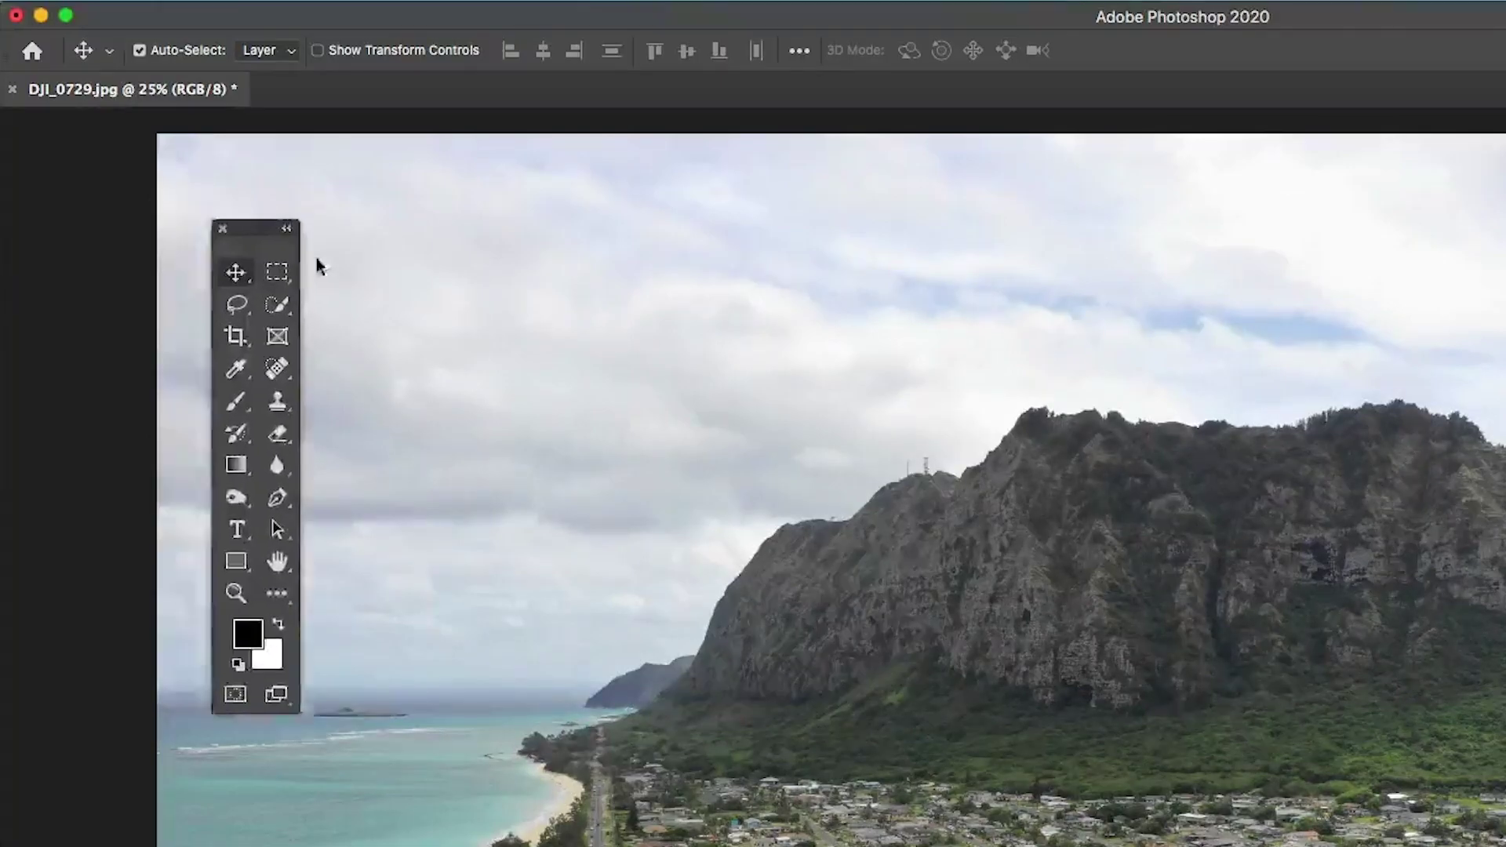
left_click_drag(874, 210, 1275, 167)
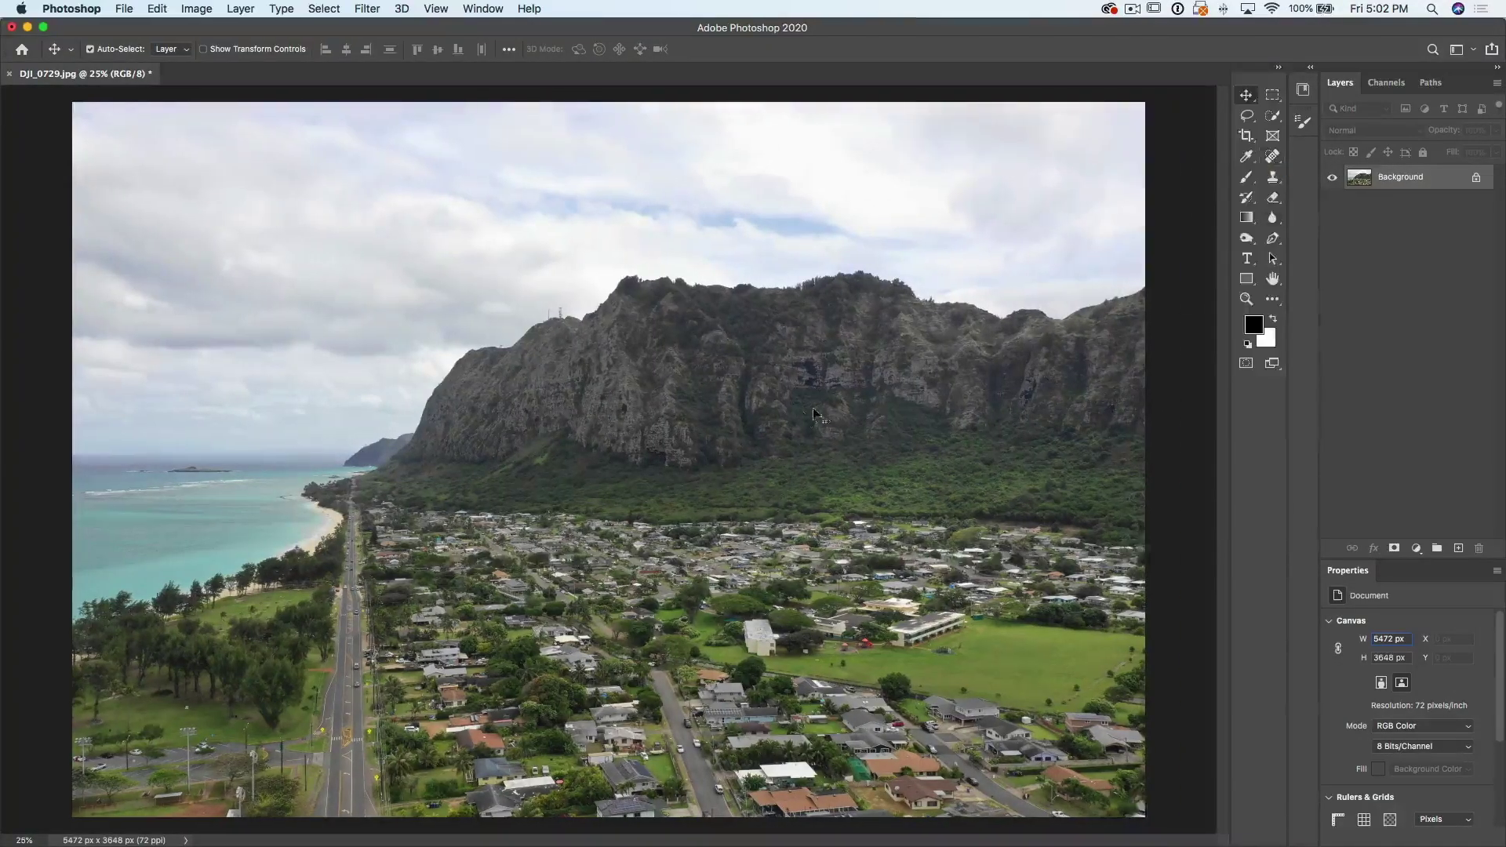
left_click(1279, 69)
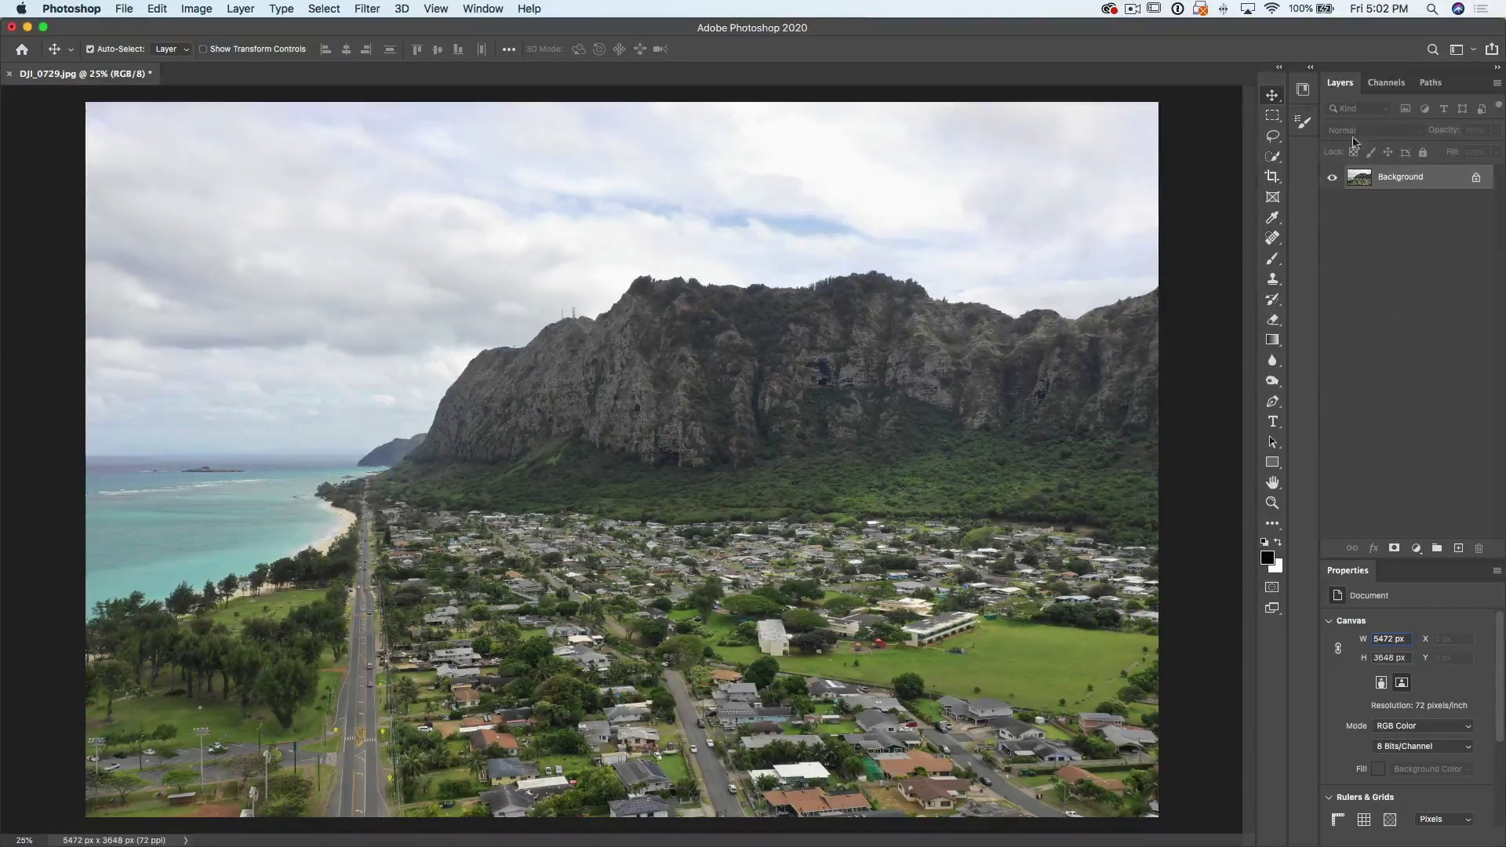
left_click(1303, 89)
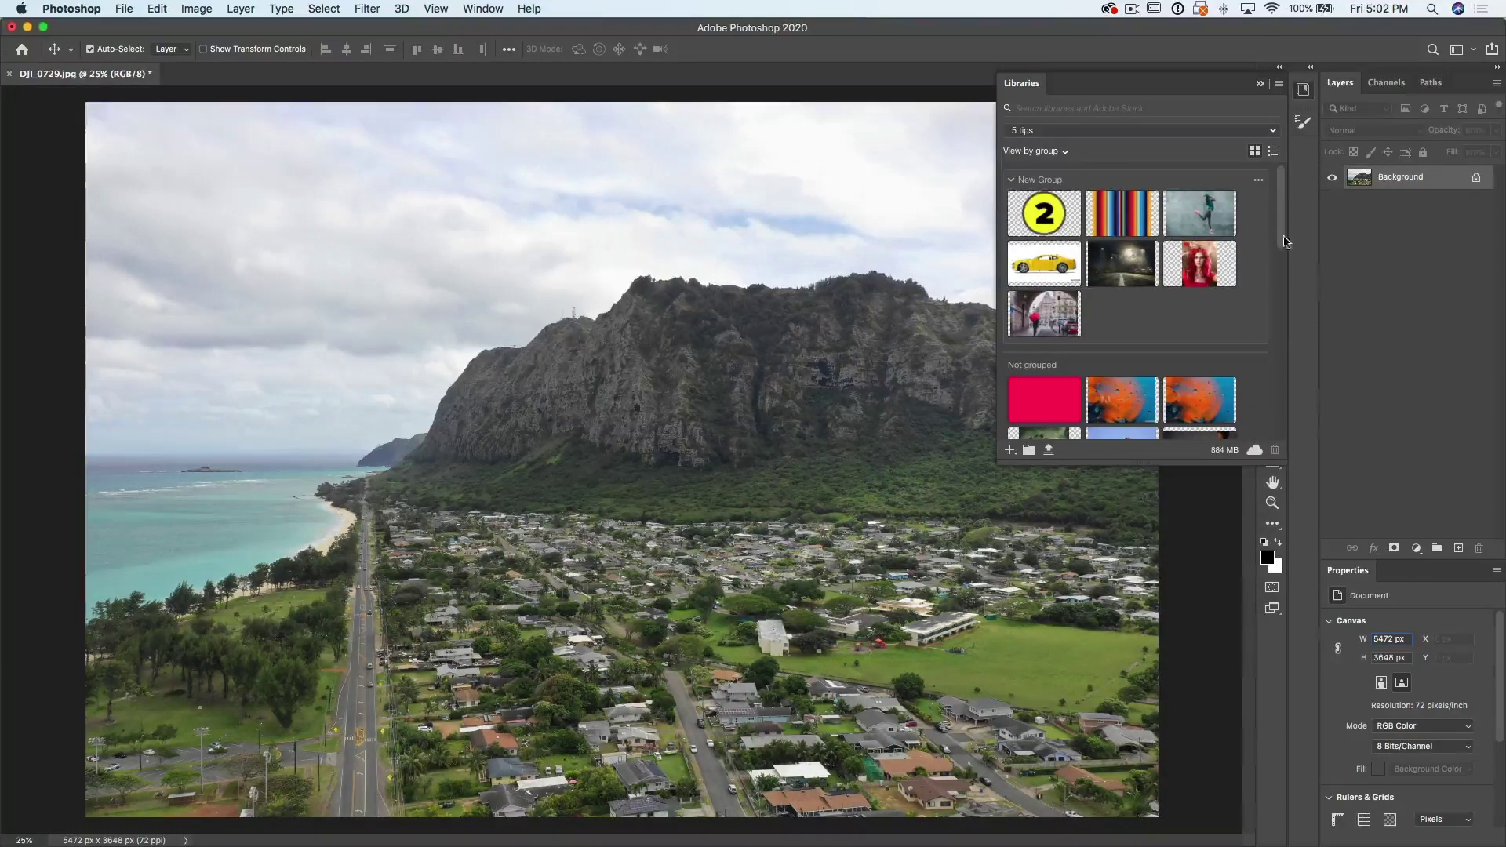
left_click(1260, 84)
left_click_drag(1276, 82, 1318, 96)
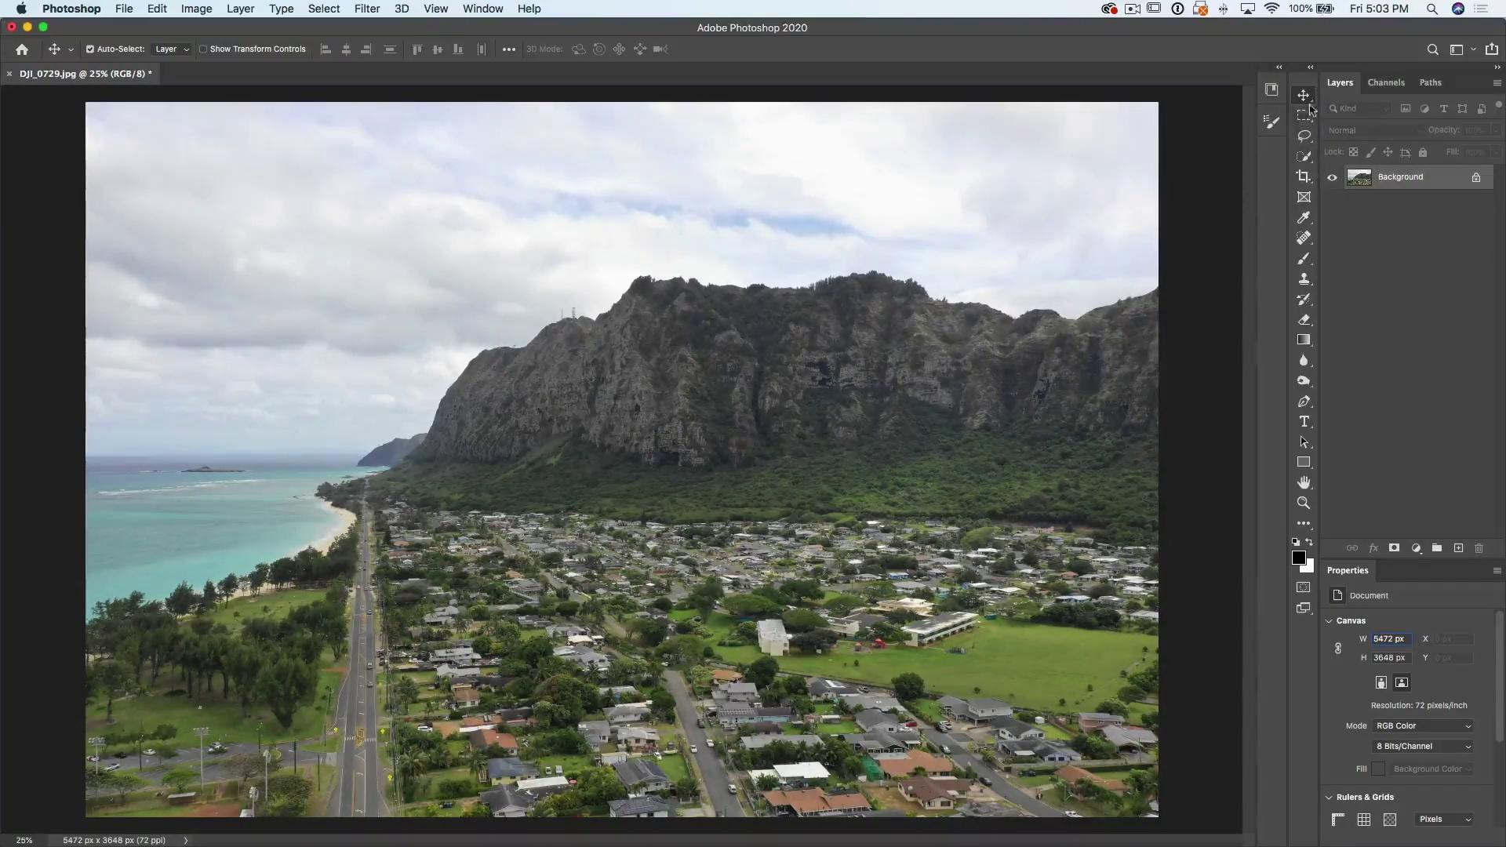
left_click(1271, 89)
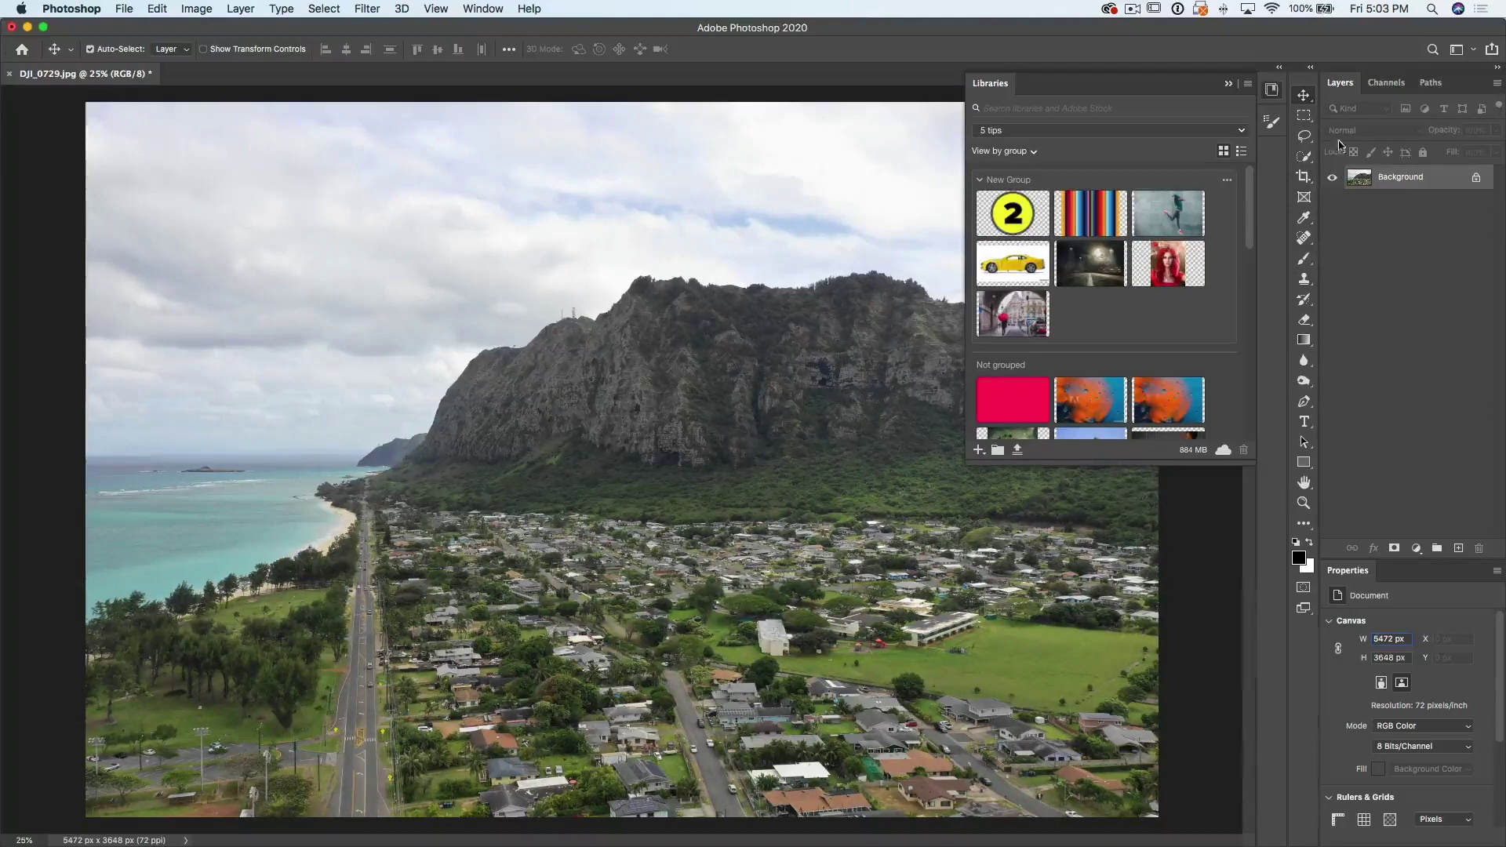
left_click_drag(1303, 81, 8, 118)
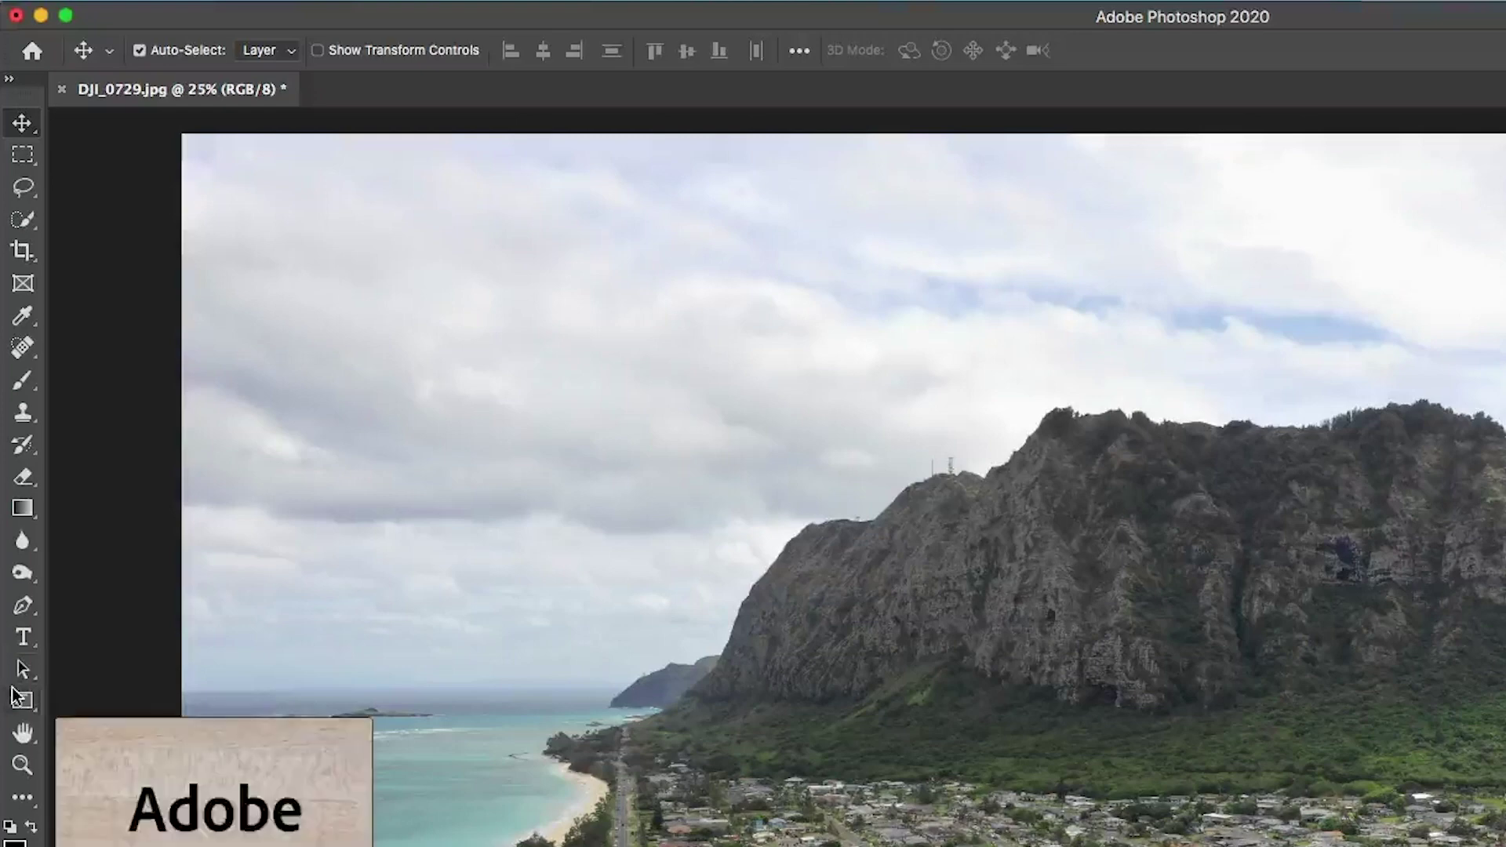
In Edit Toolbar, move the Artboard Tool into Extra Tools
left_click(24, 798)
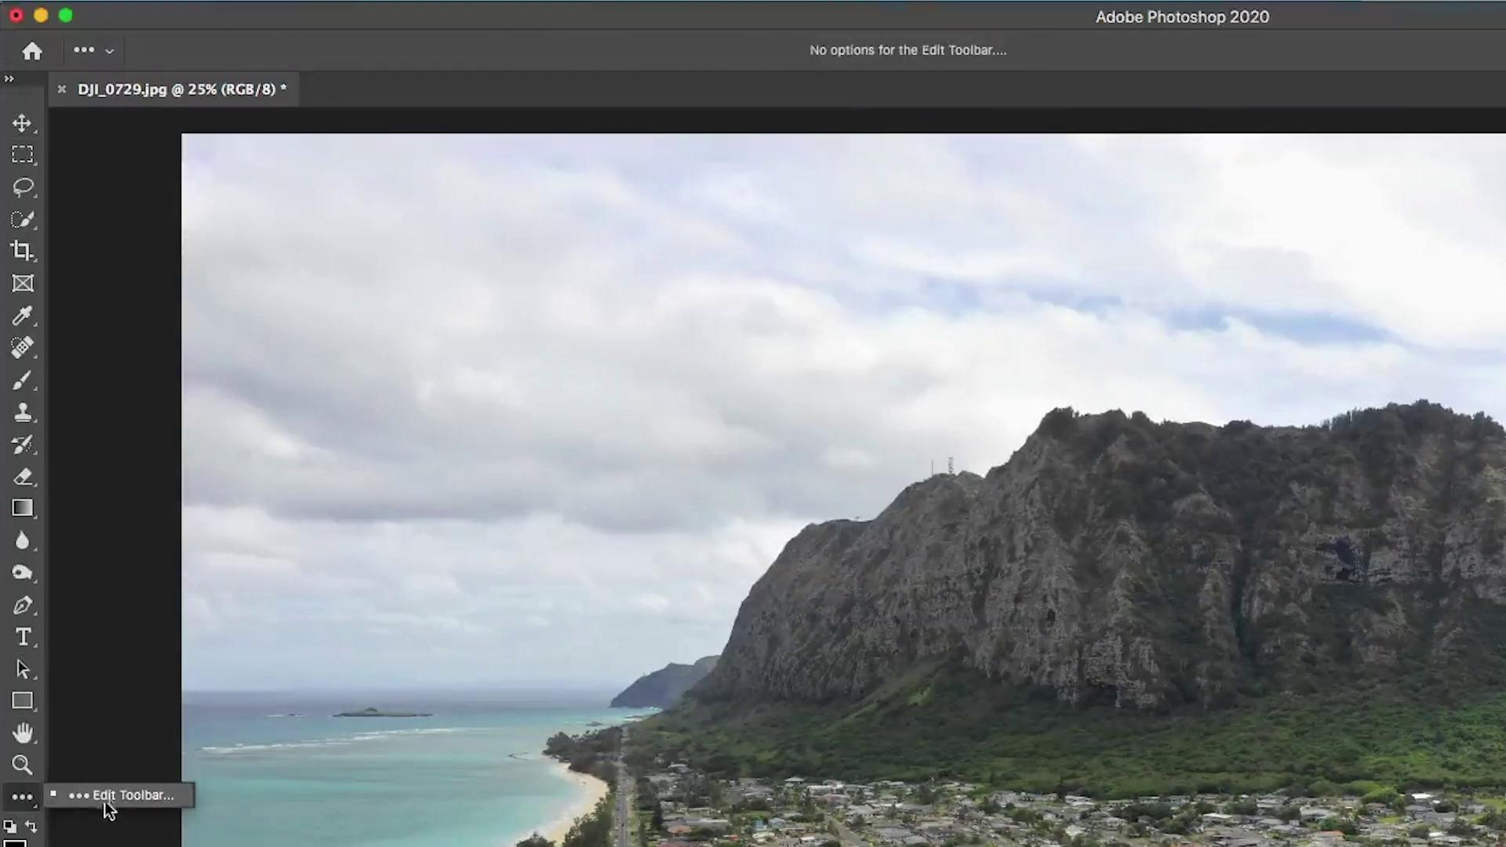
left_click(106, 792)
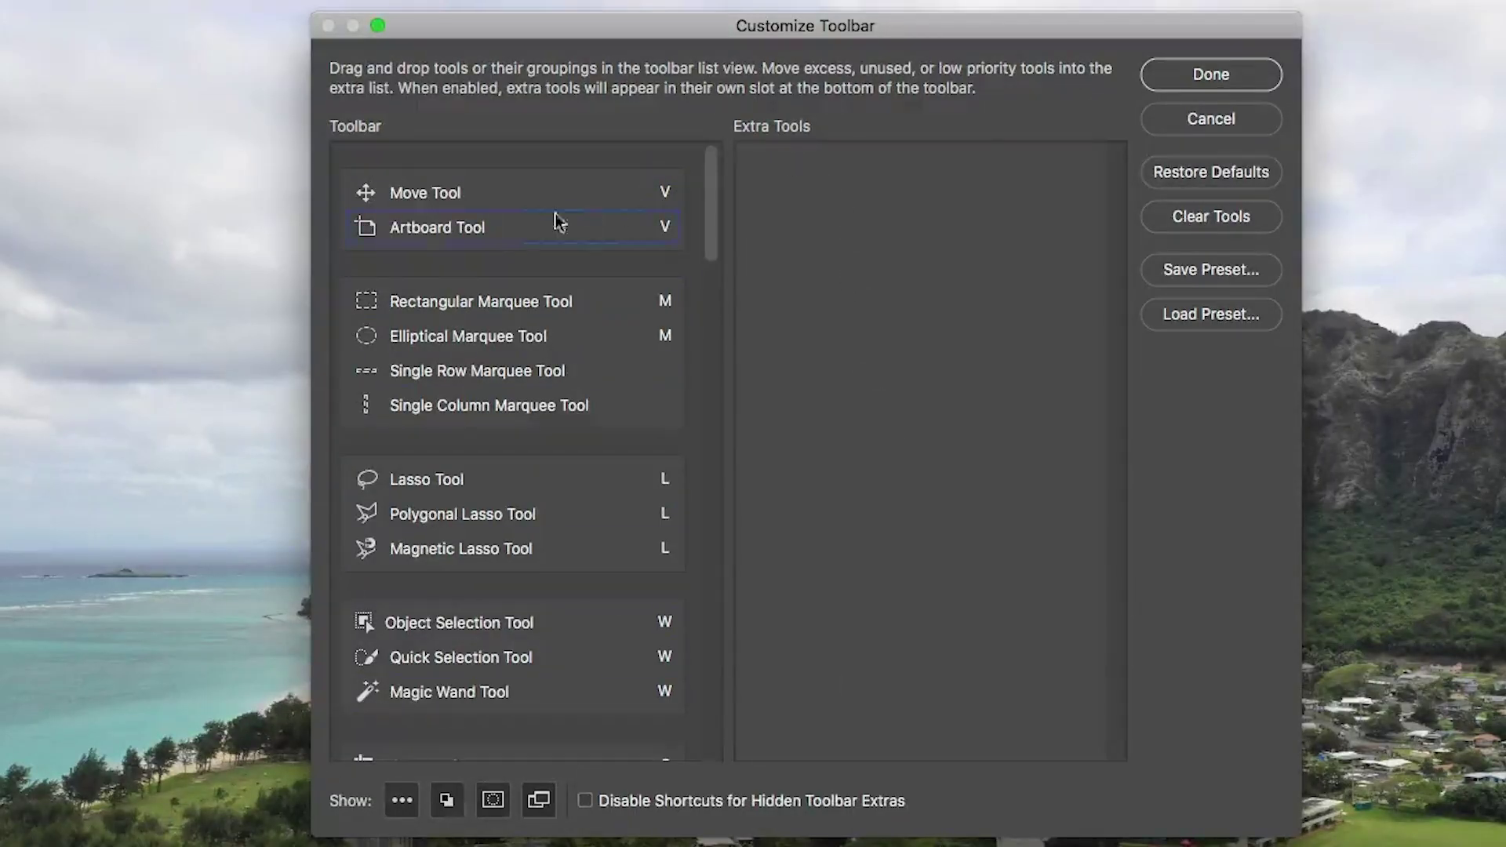
left_click_drag(426, 229, 887, 229)
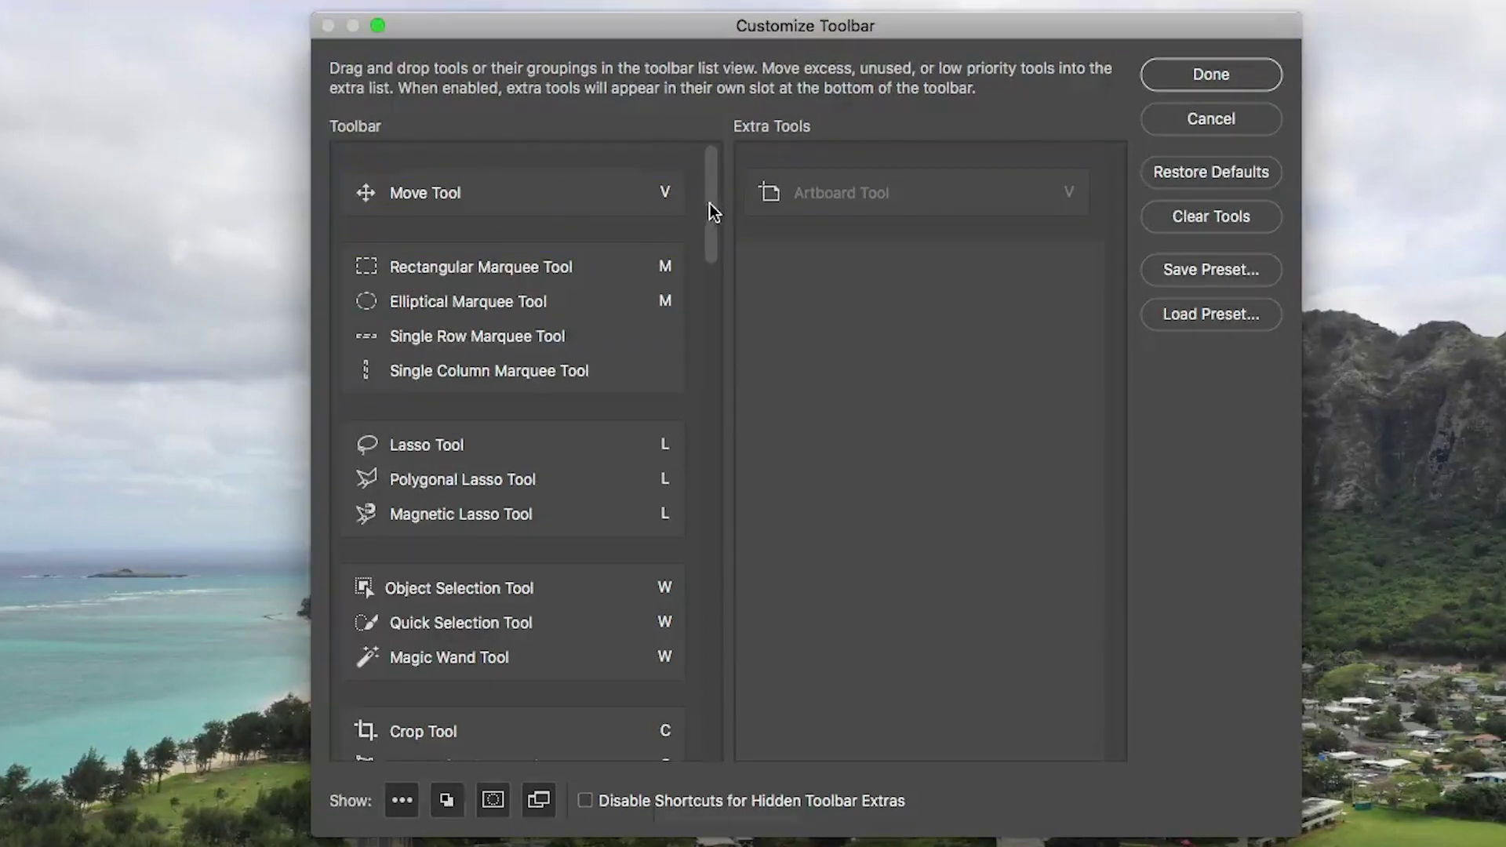
left_click_drag(709, 204, 697, 321)
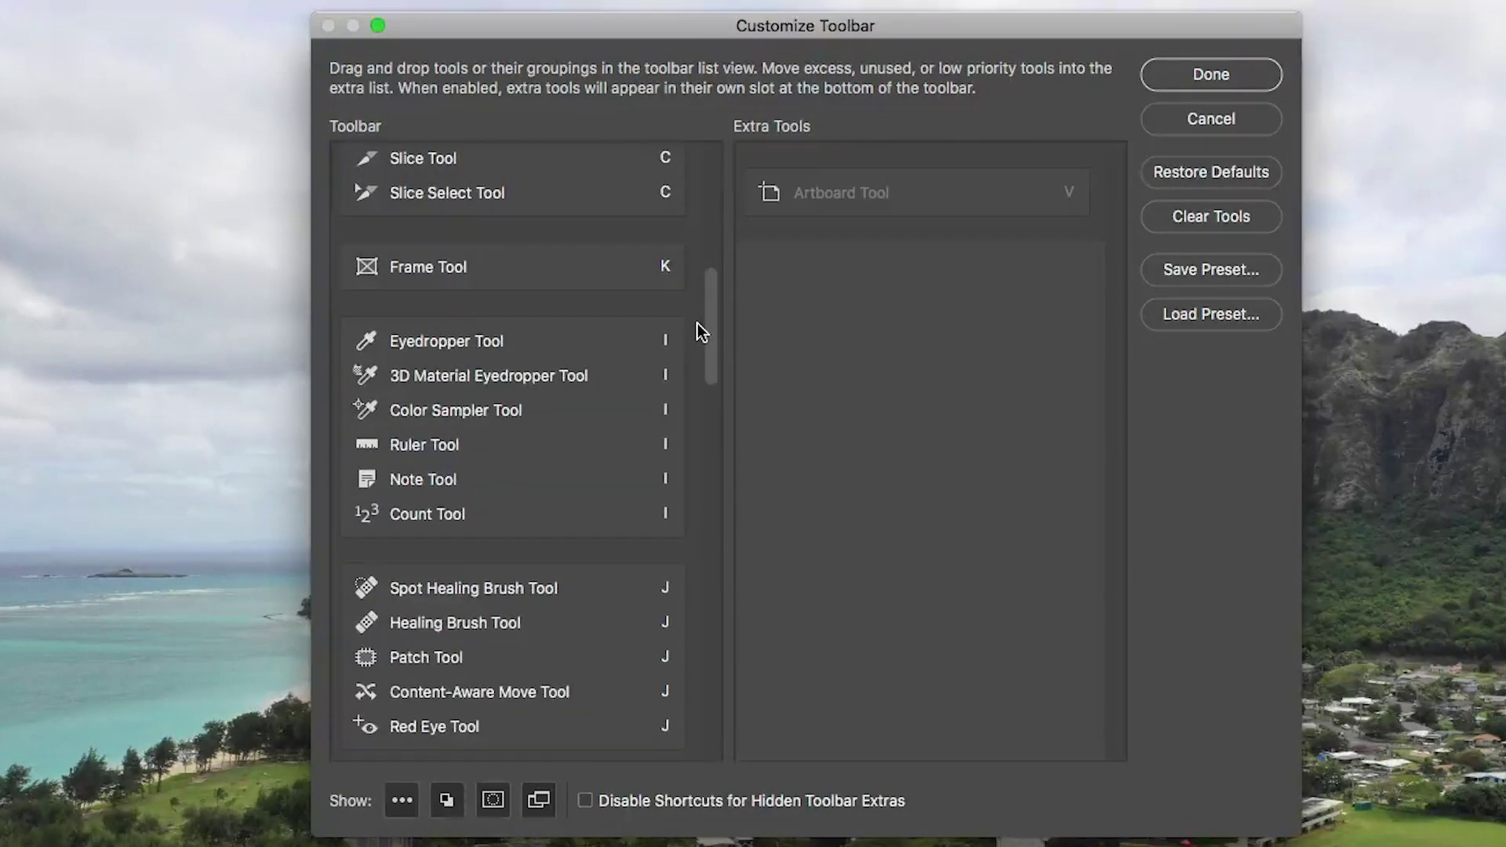
scroll(709, 318, "down", 1)
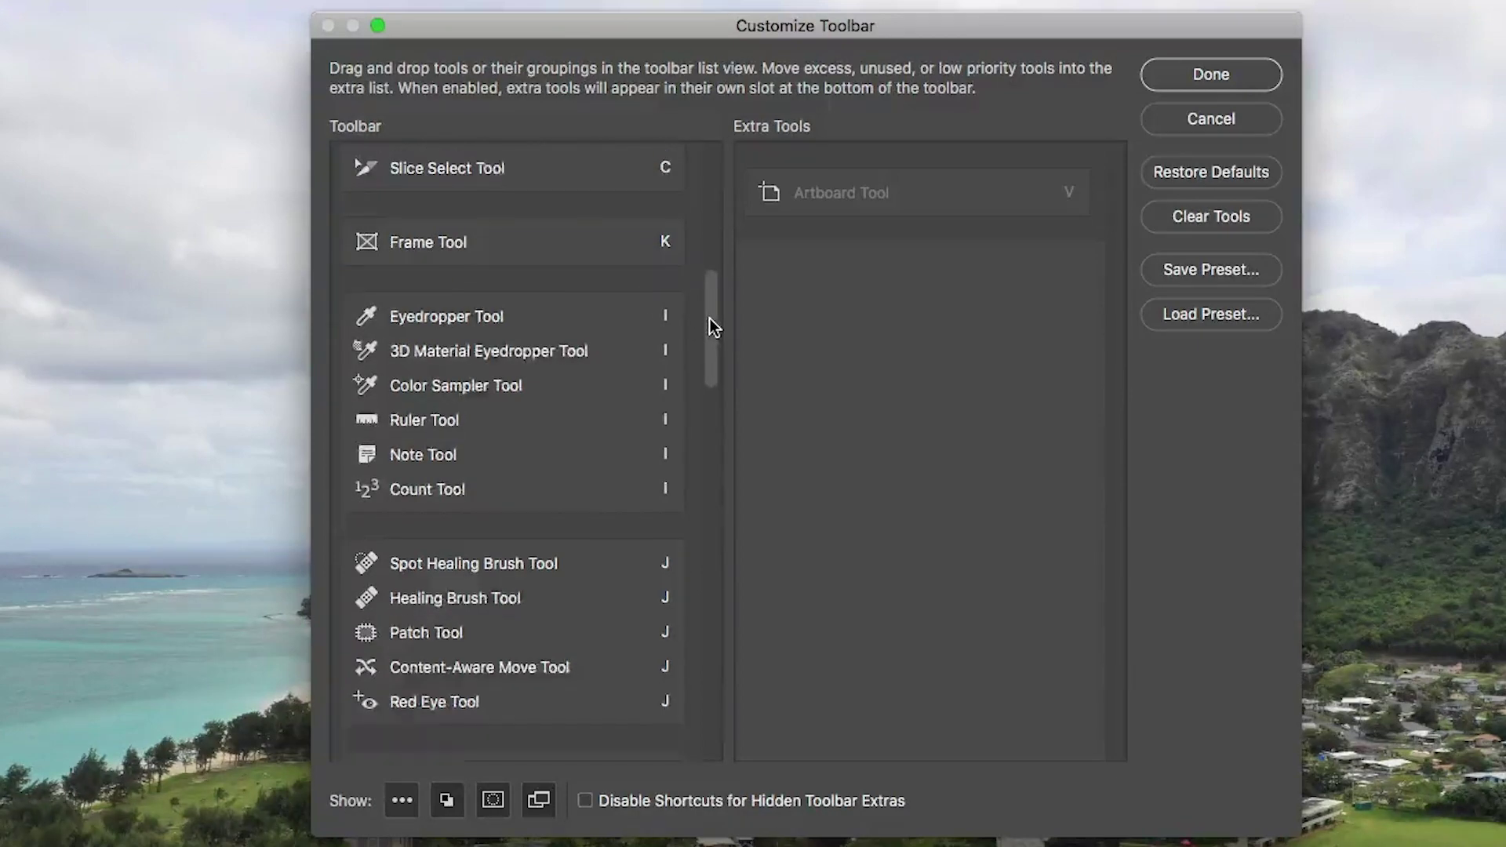
scroll(709, 317, "down", 2)
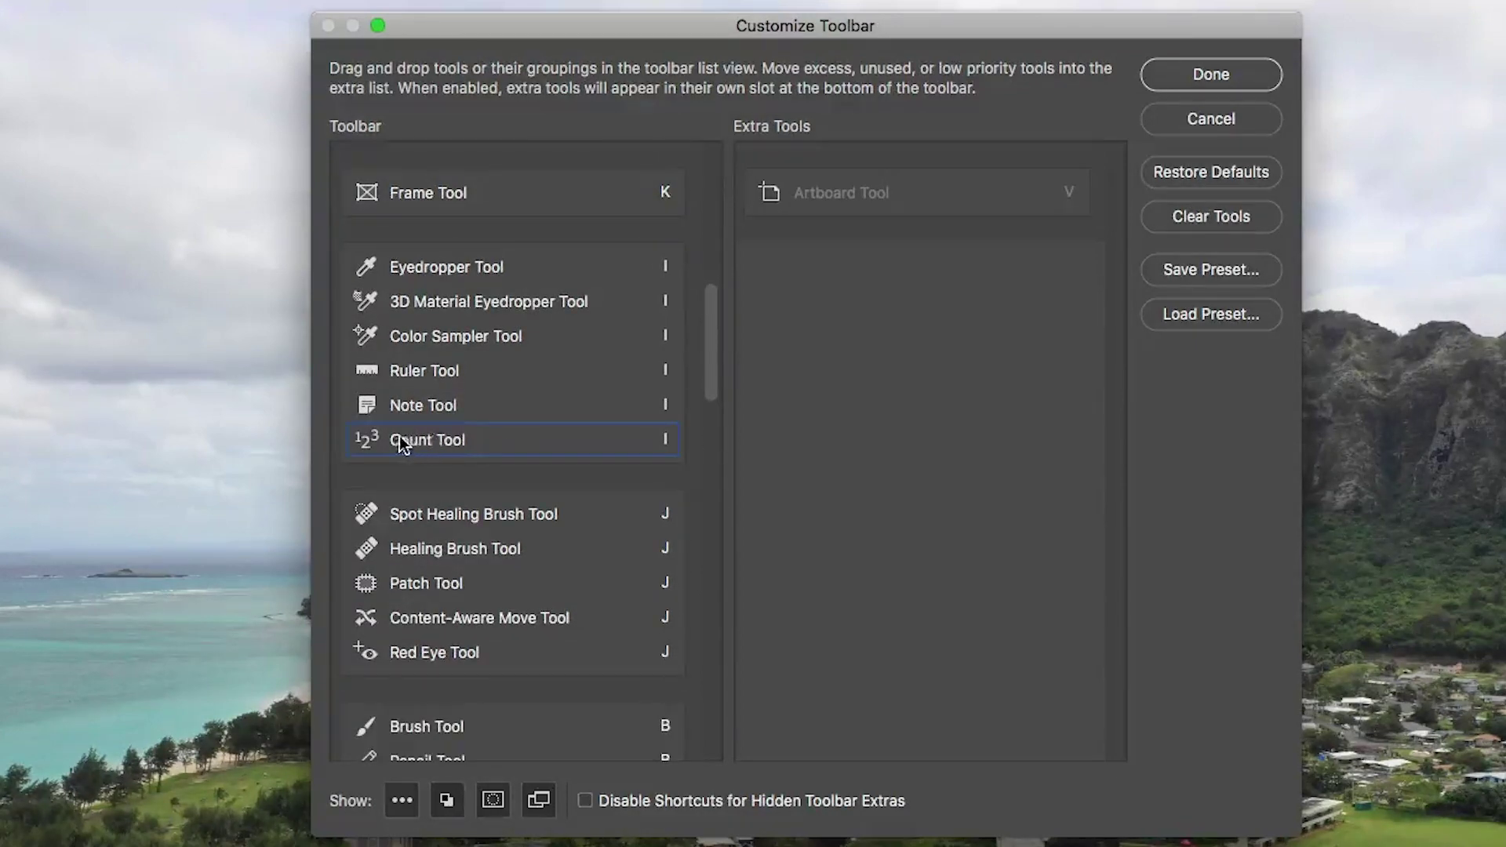
Move Count, Note, 3D Material Eyedropper, Pencil and 3D Material Drop tools into Extra Tools and finish
left_click_drag(440, 437, 848, 392)
left_click_drag(437, 400, 918, 363)
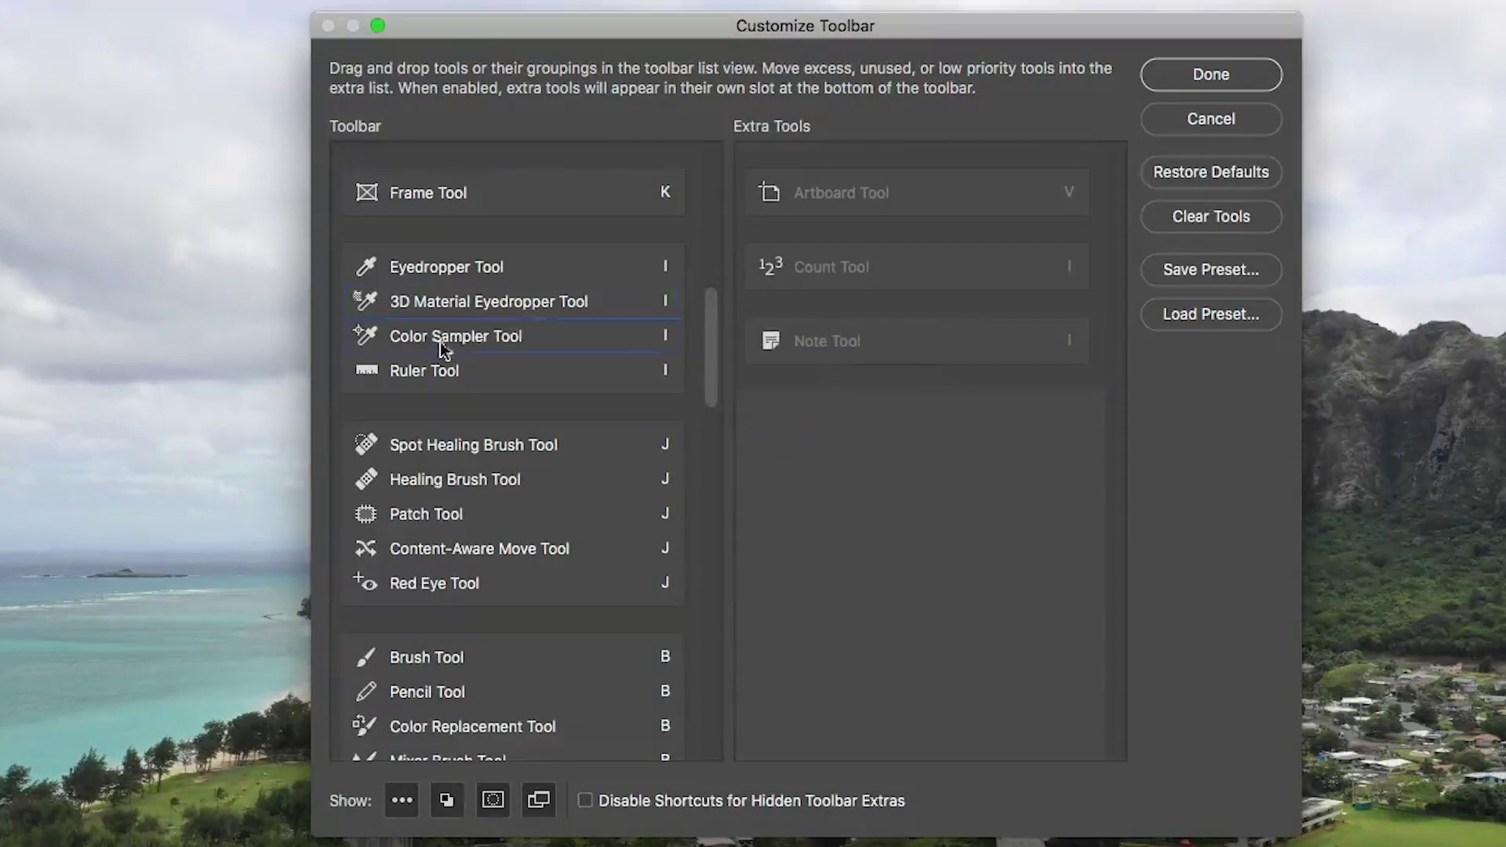
left_click_drag(436, 288, 847, 412)
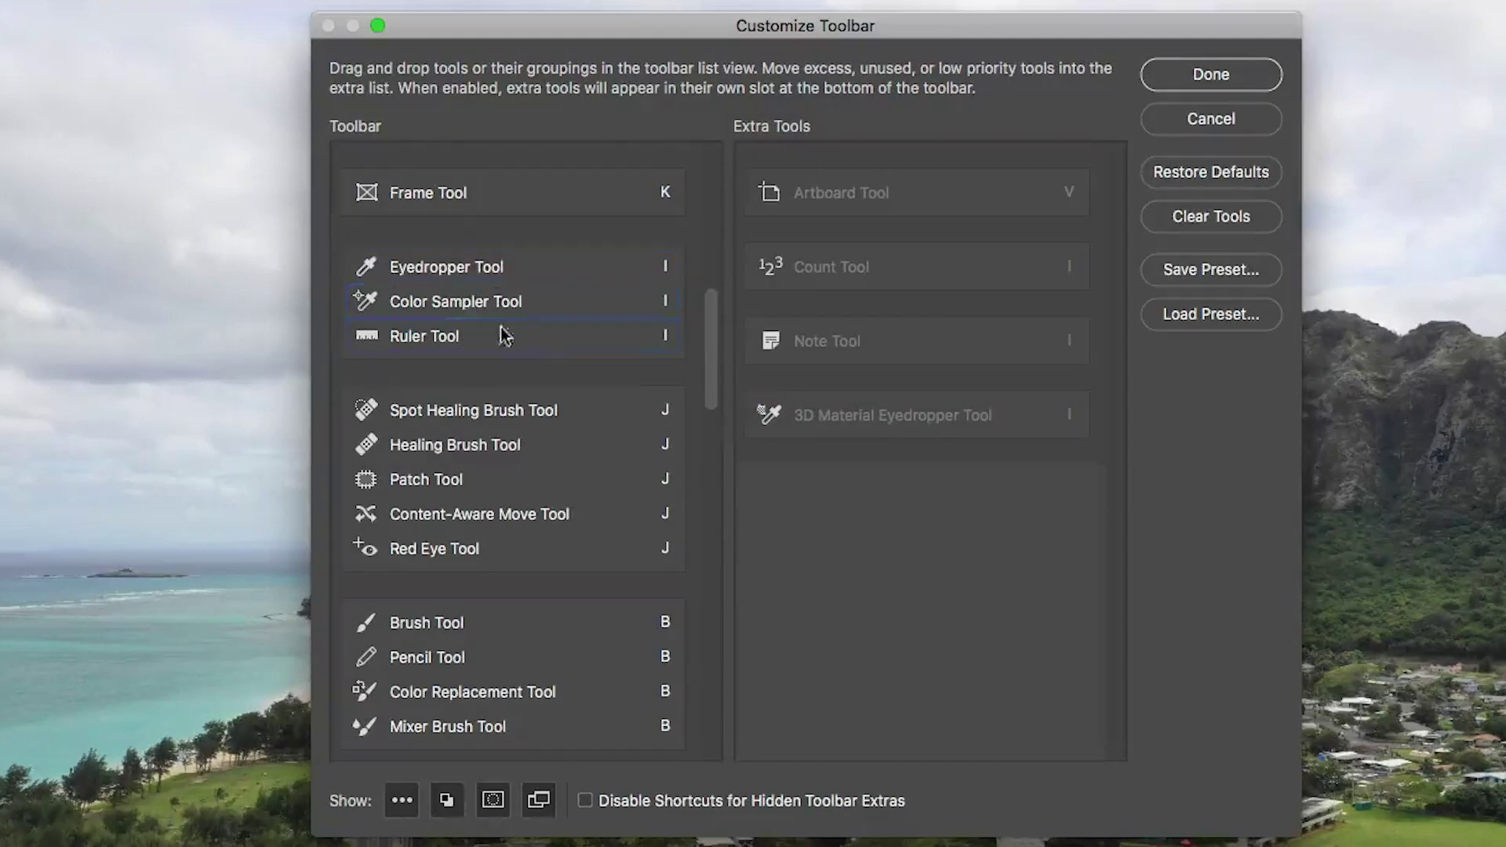
left_click_drag(709, 366, 700, 413)
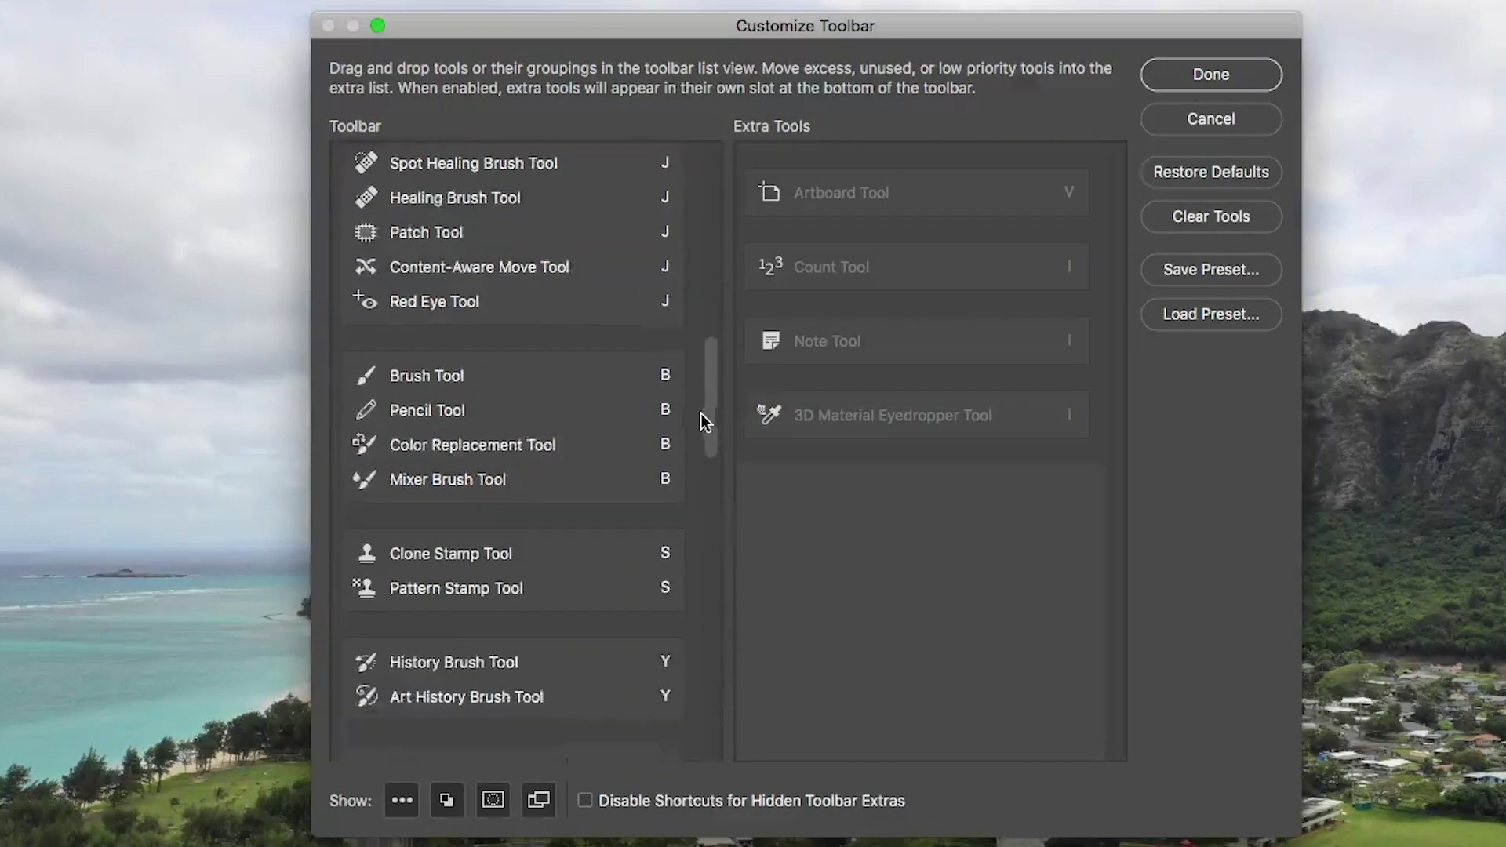
mouse_move(440, 408)
left_mouse_down()
mouse_move(716, 440)
mouse_move(827, 482)
left_mouse_up()
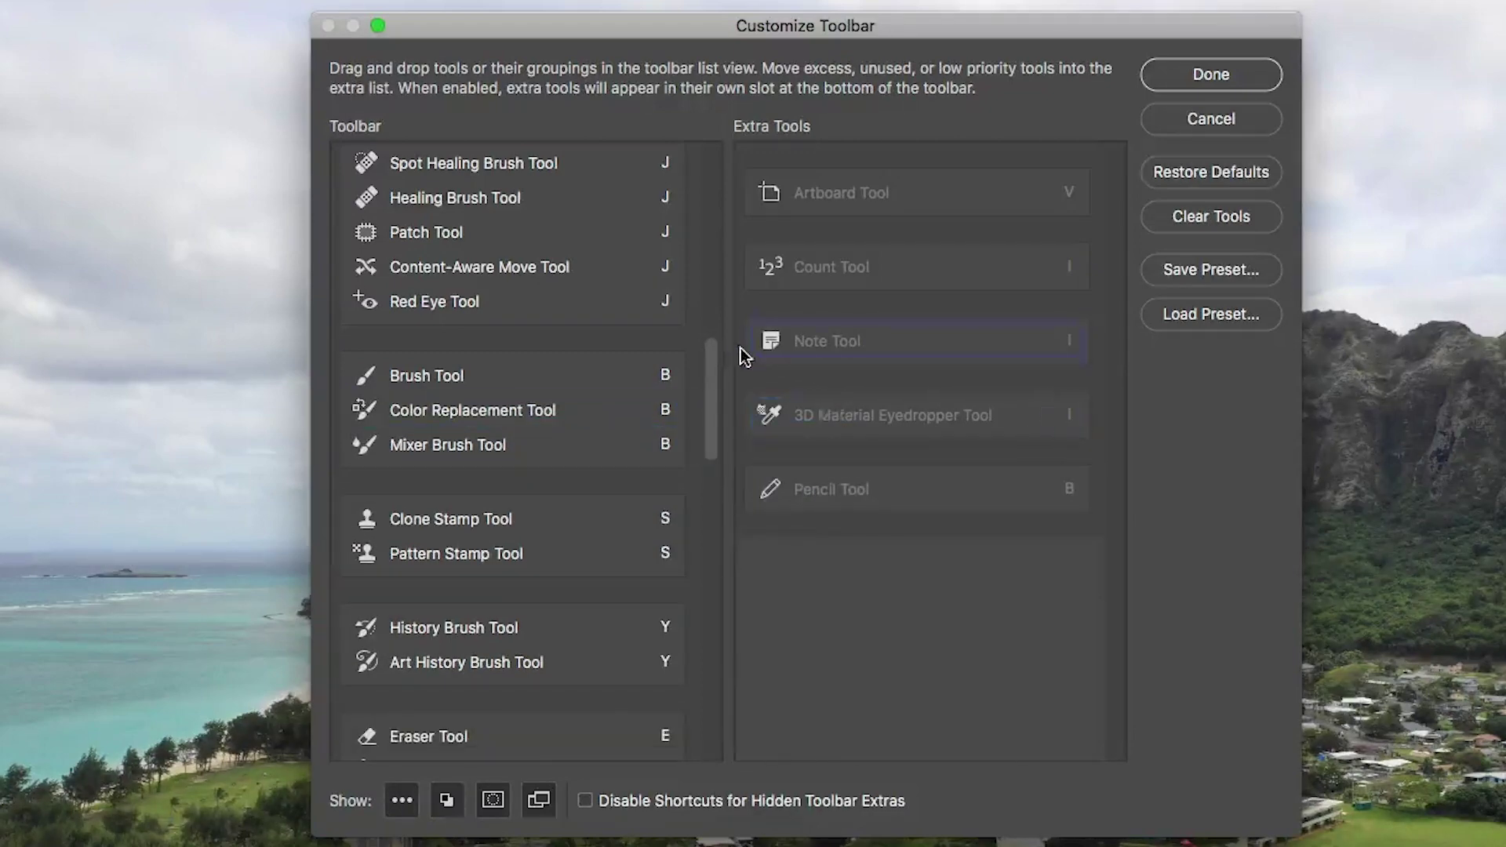
left_click_drag(709, 370, 704, 425)
mouse_move(440, 293)
left_mouse_down()
mouse_move(424, 297)
mouse_move(436, 404)
mouse_move(708, 485)
left_mouse_up()
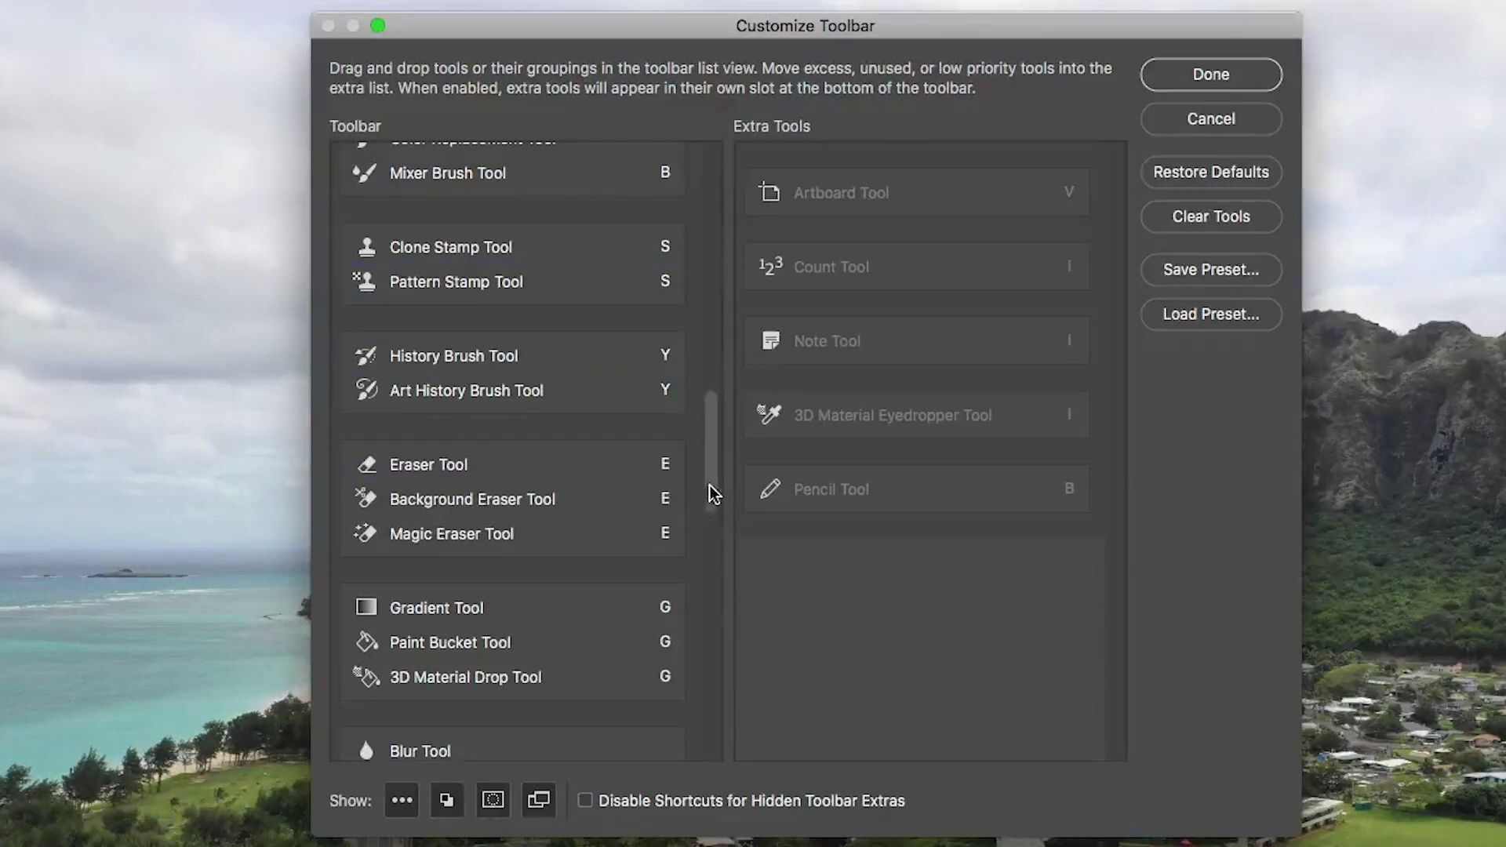
scroll(709, 485, "down", 7)
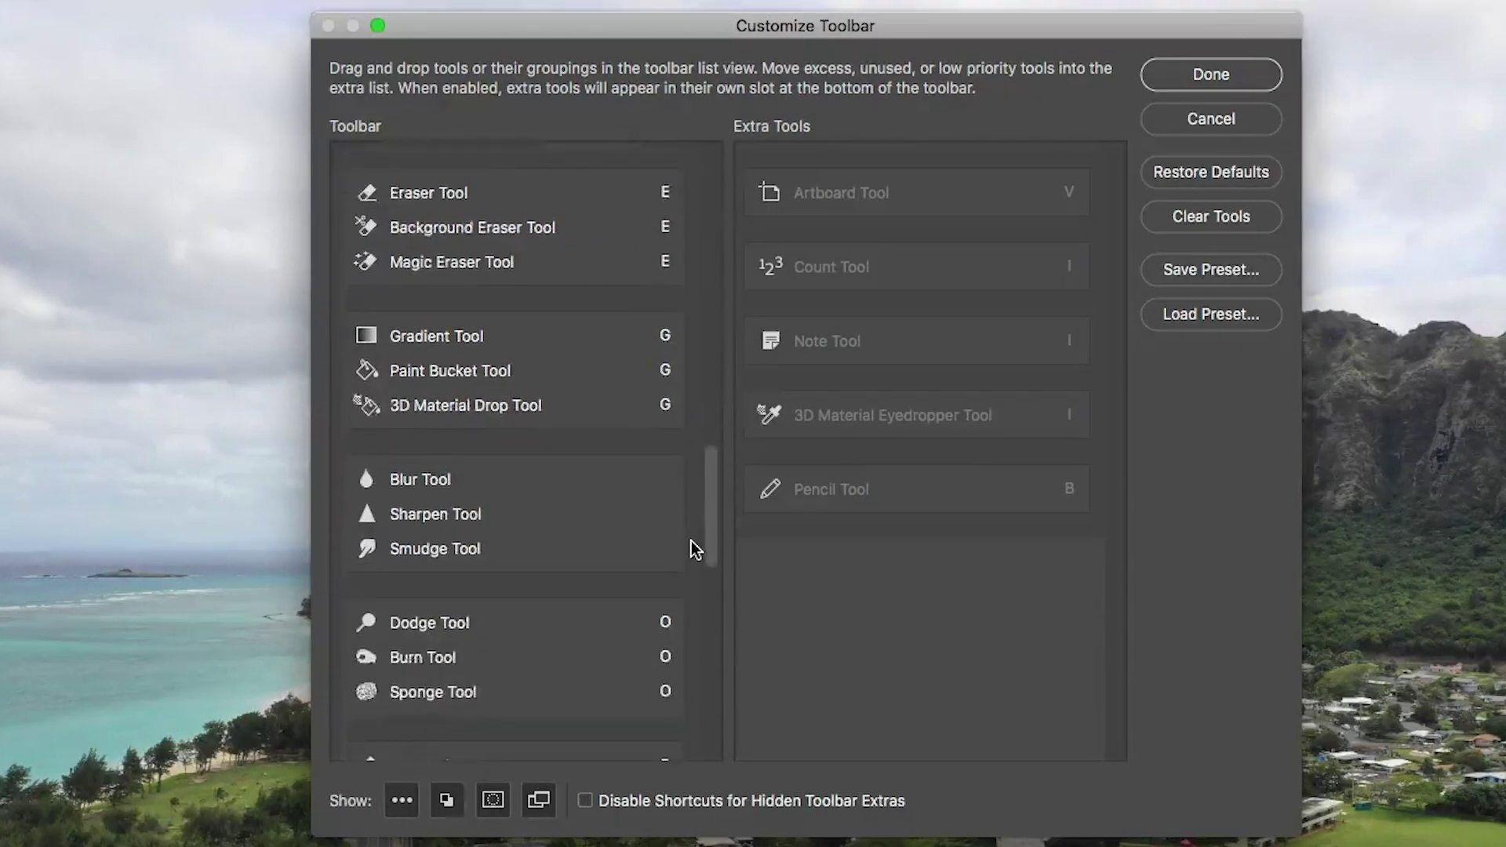
mouse_move(438, 405)
left_mouse_down()
mouse_move(687, 475)
mouse_move(891, 578)
left_mouse_up()
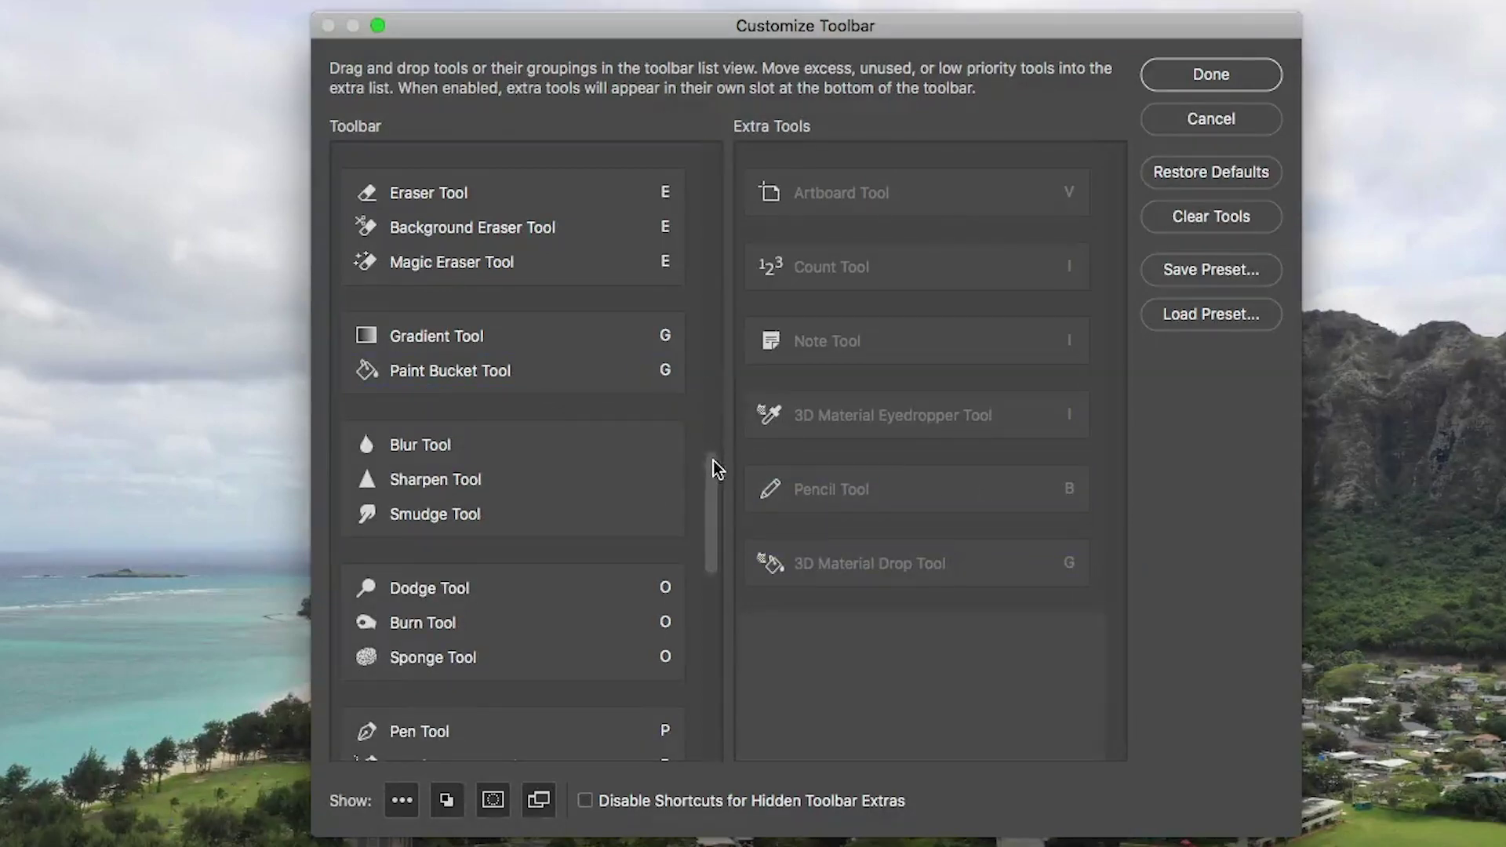
mouse_move(713, 460)
left_mouse_down()
mouse_move(679, 672)
mouse_move(669, 162)
left_mouse_up()
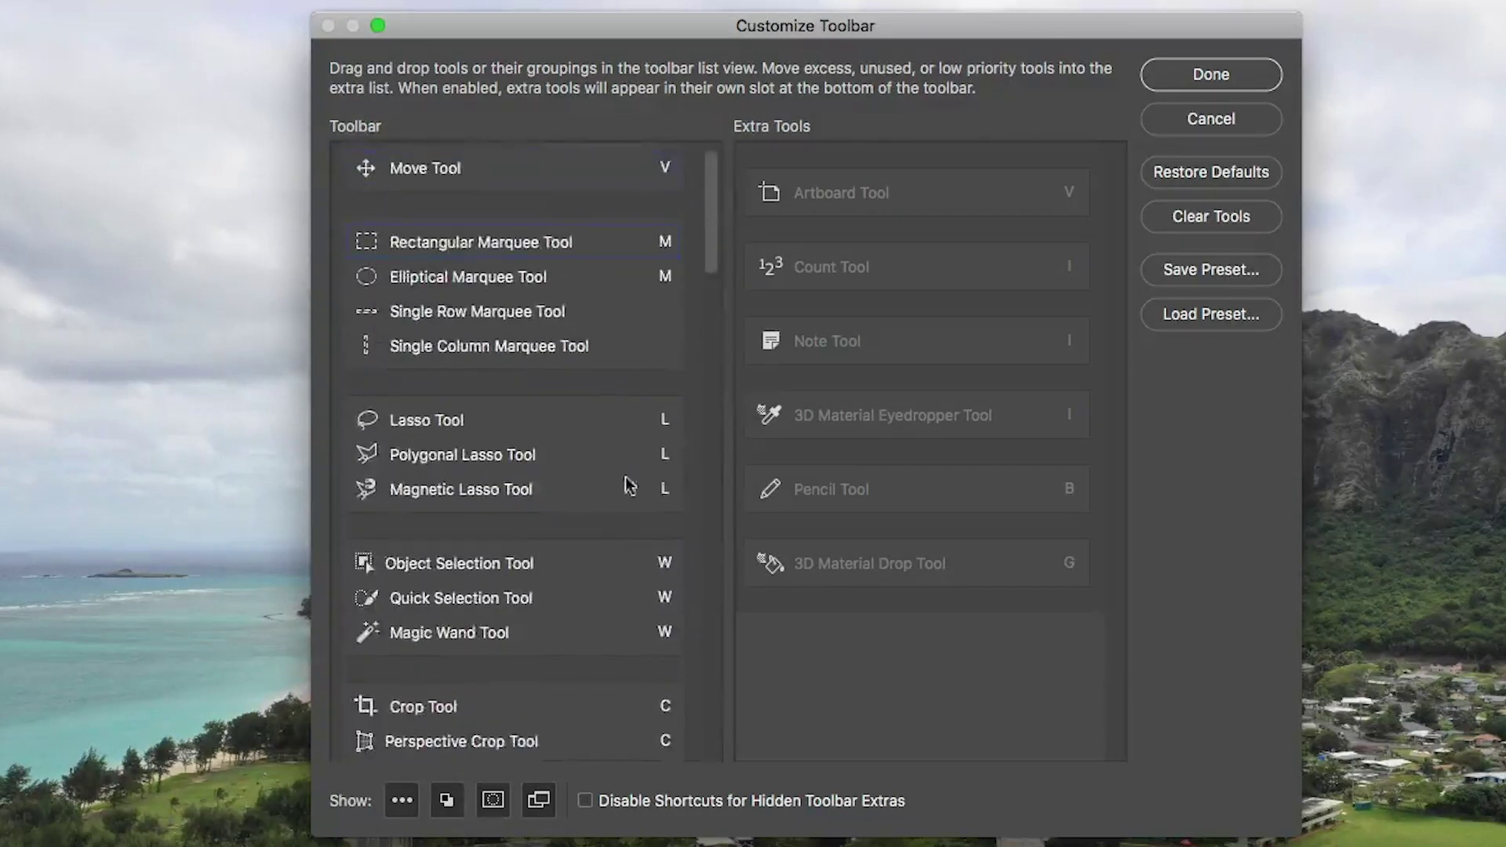
left_click(1218, 77)
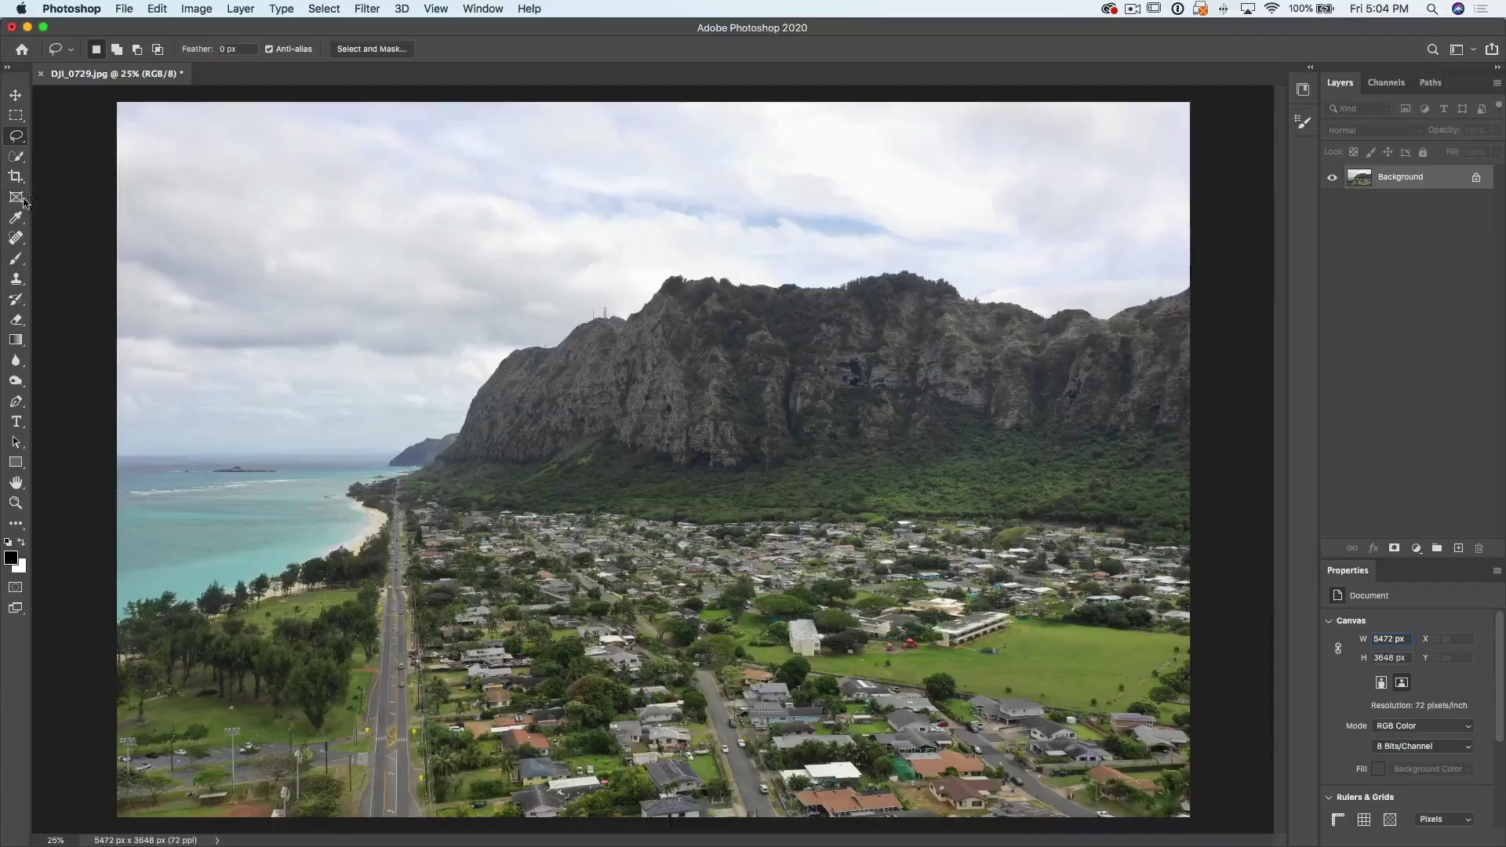
Review the trimmed tool groups and extras, cancel out of Edit Toolbar, and select the Move tool
left_click(15, 219)
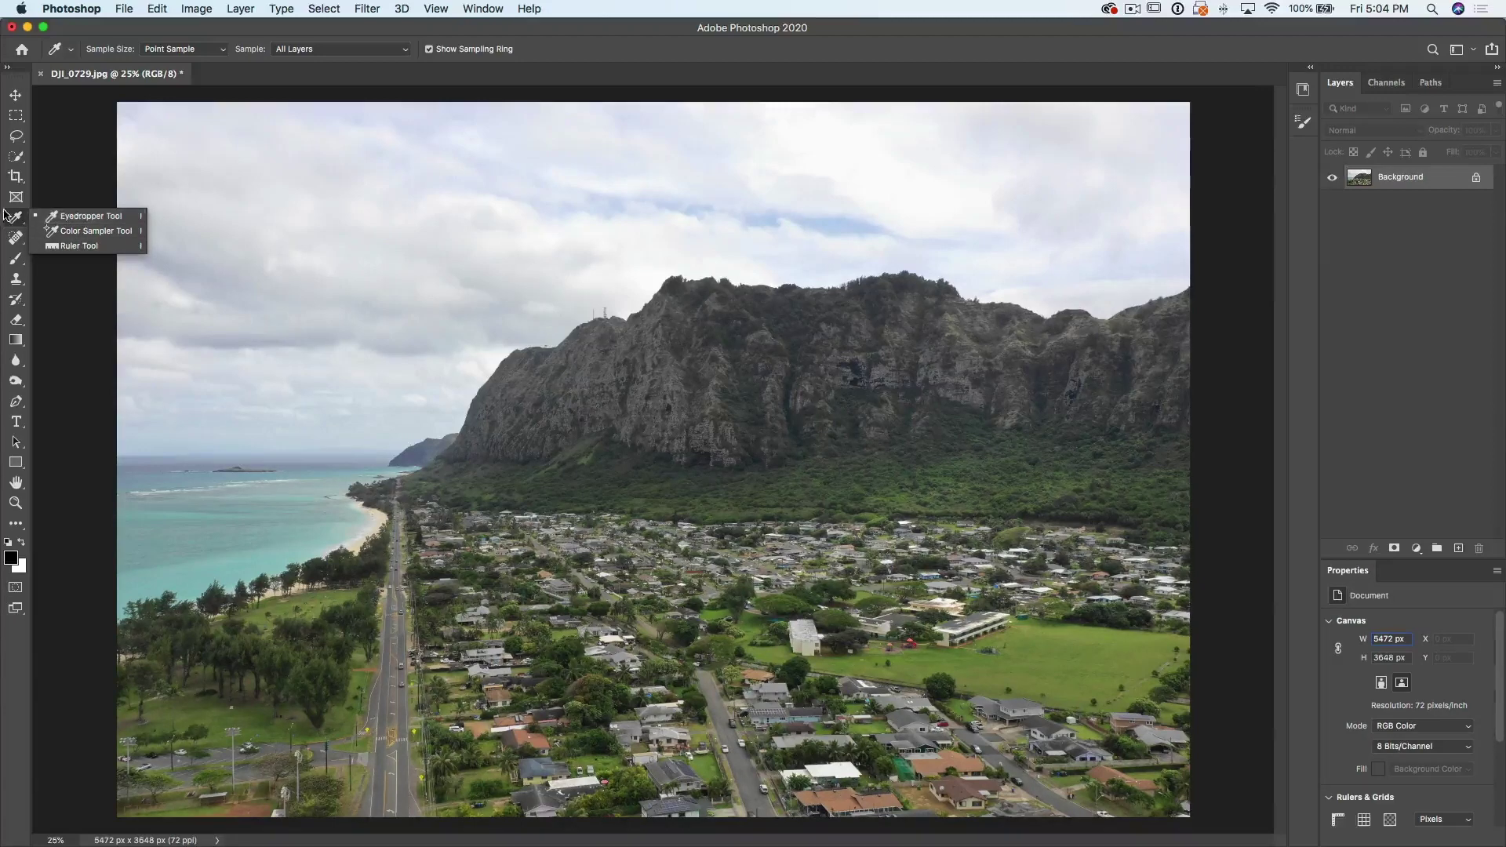
left_click(14, 219)
left_click(14, 526)
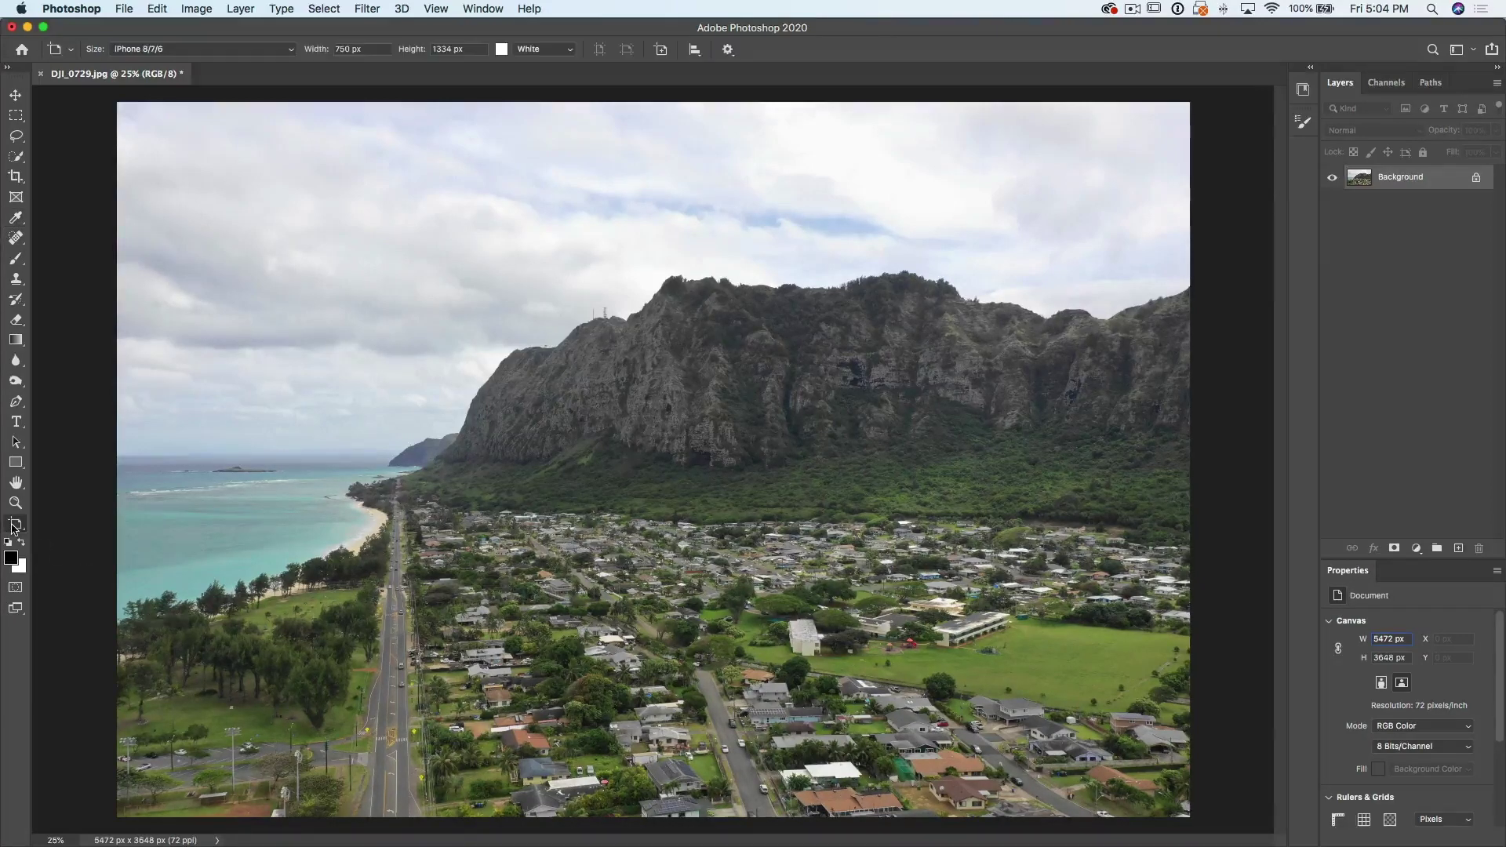
left_click(70, 530)
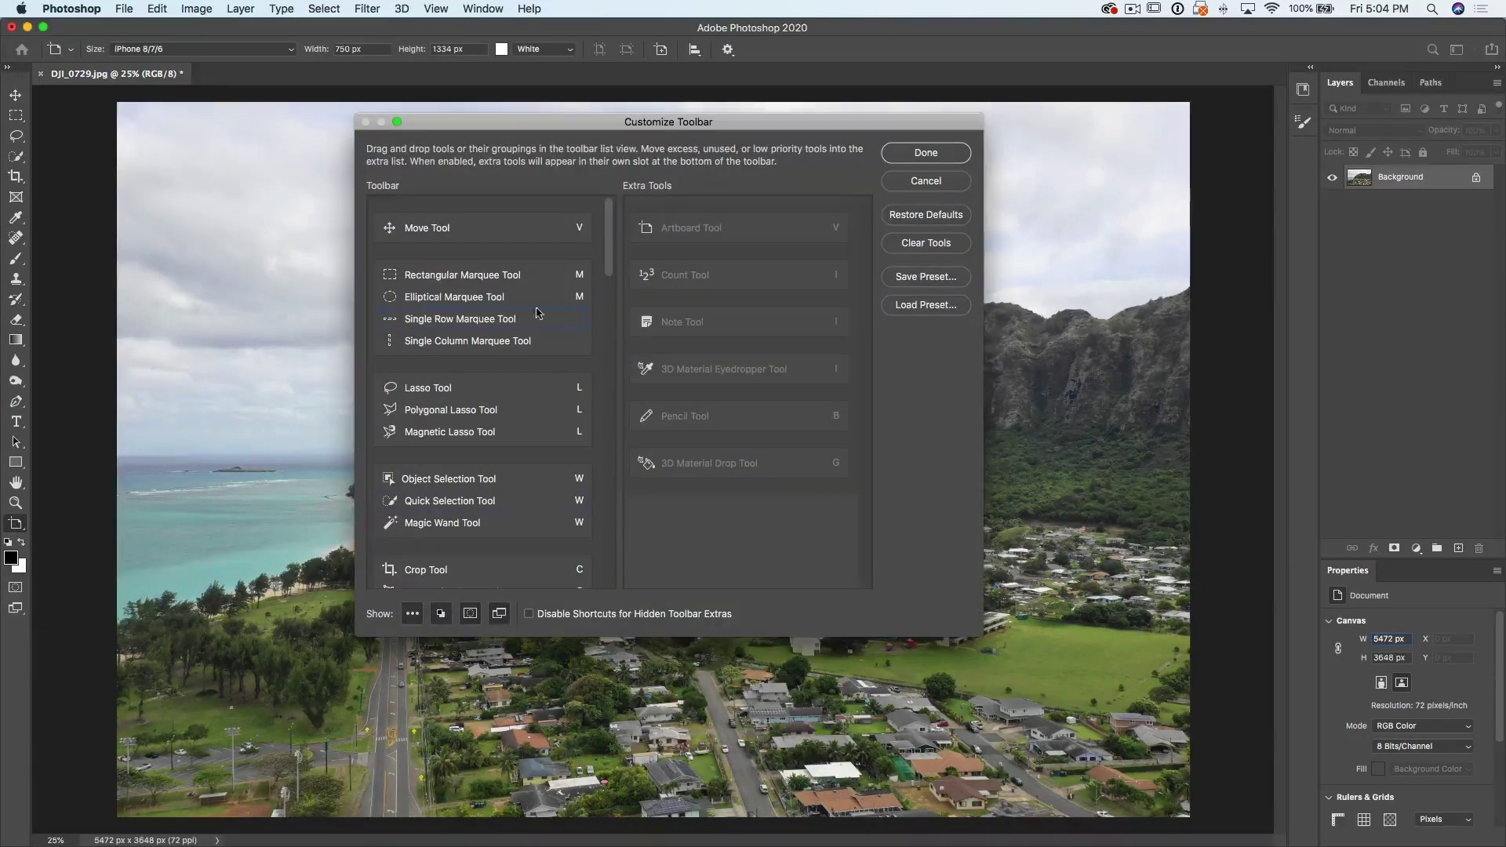
left_click(915, 182)
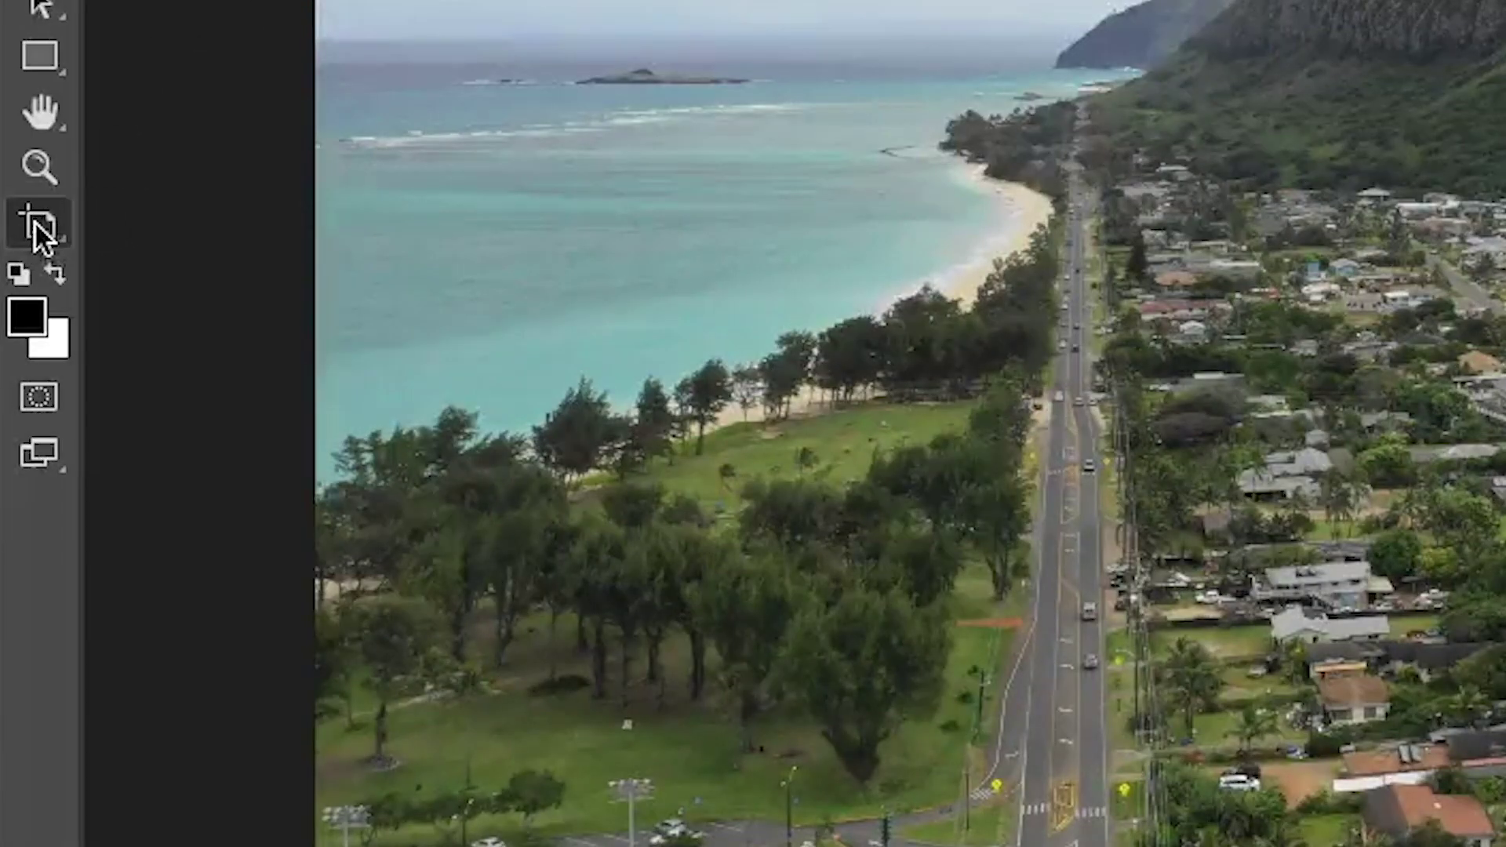
left_click(32, 225)
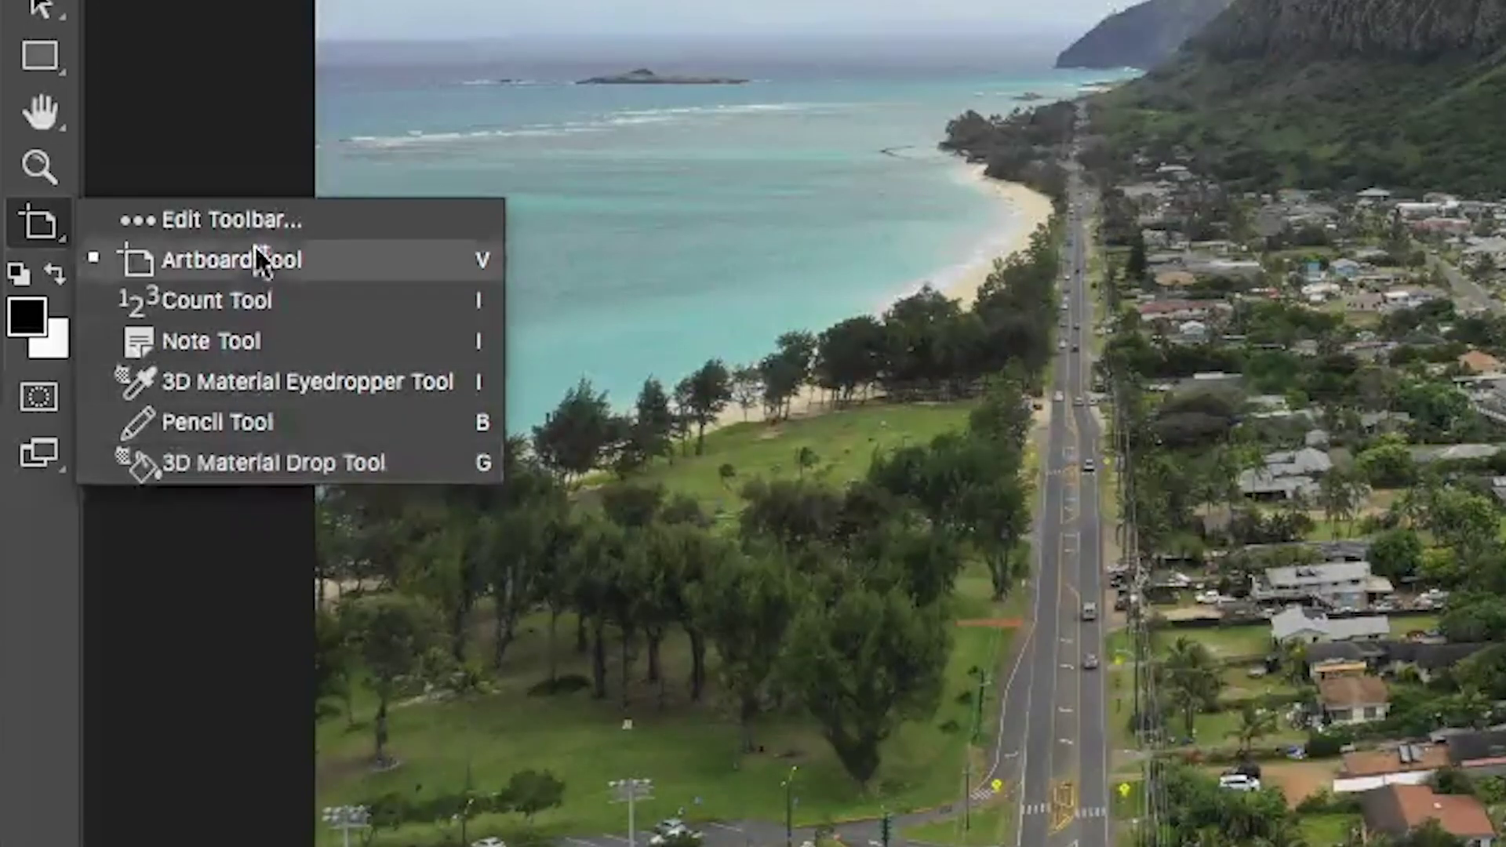
left_click(239, 220)
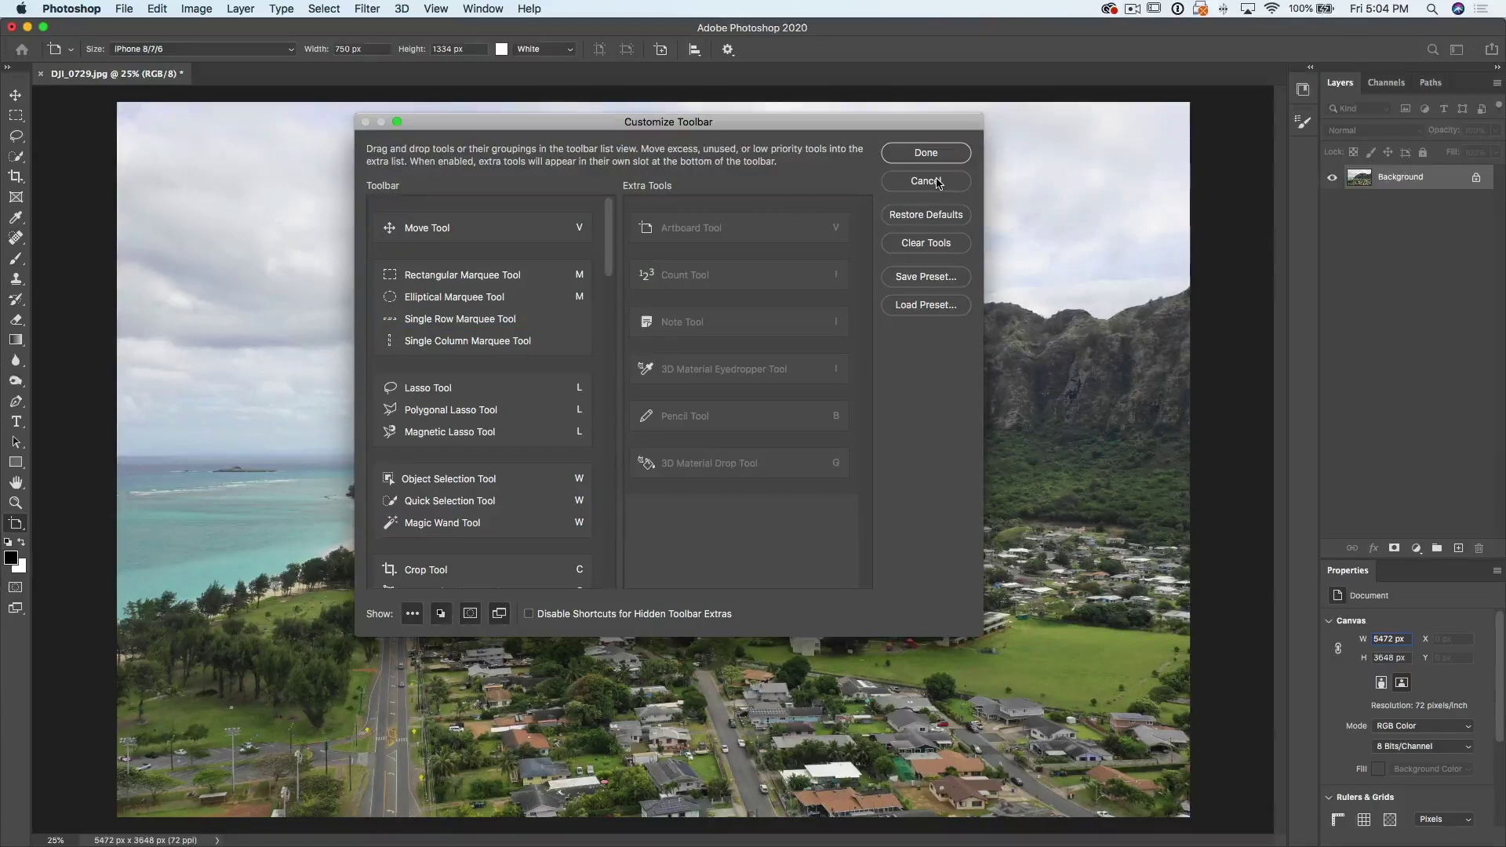
left_click(938, 182)
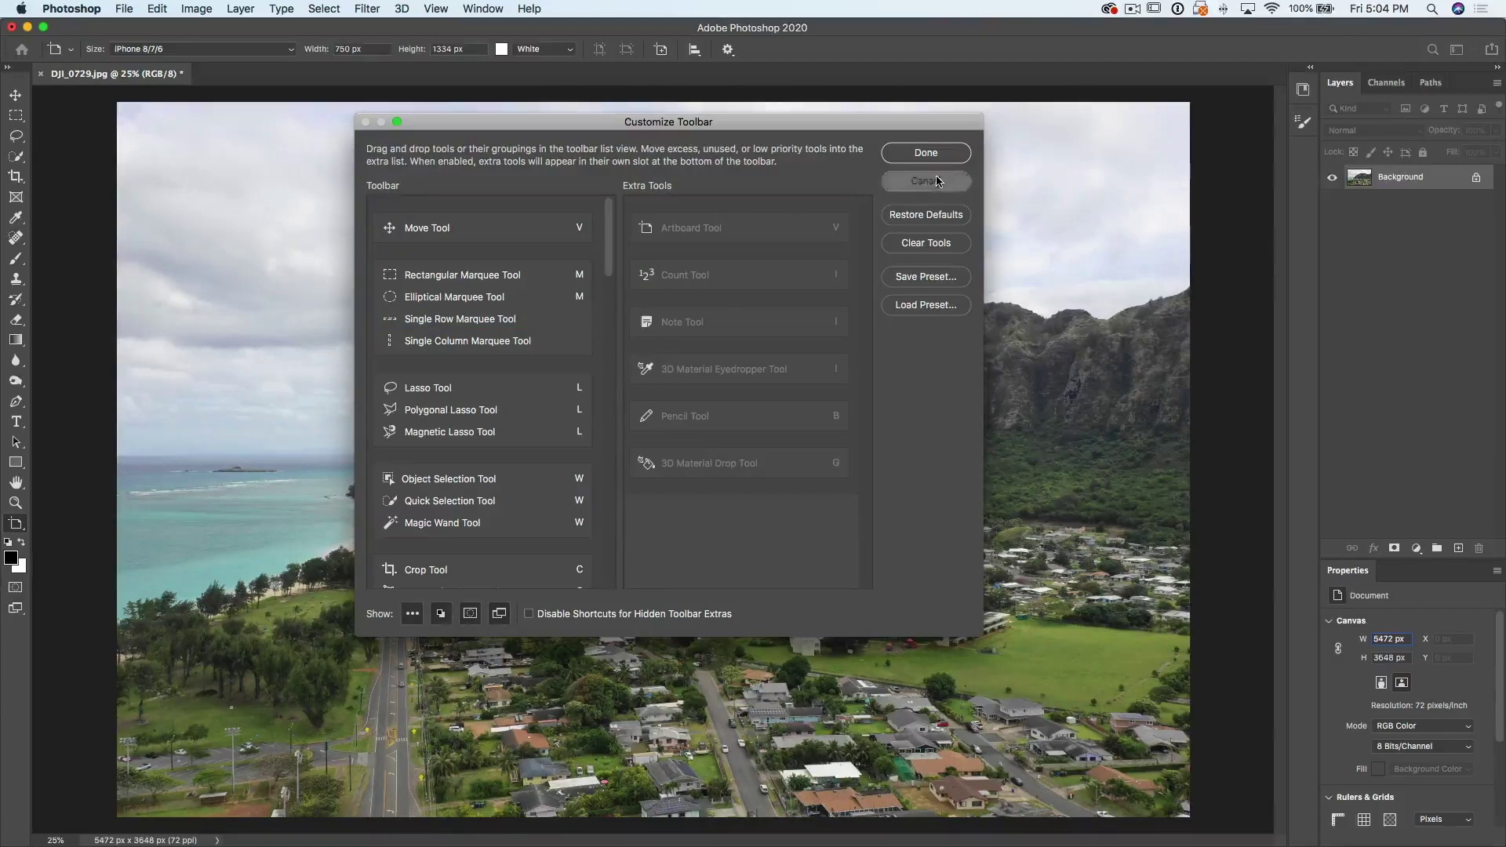
left_click(14, 96)
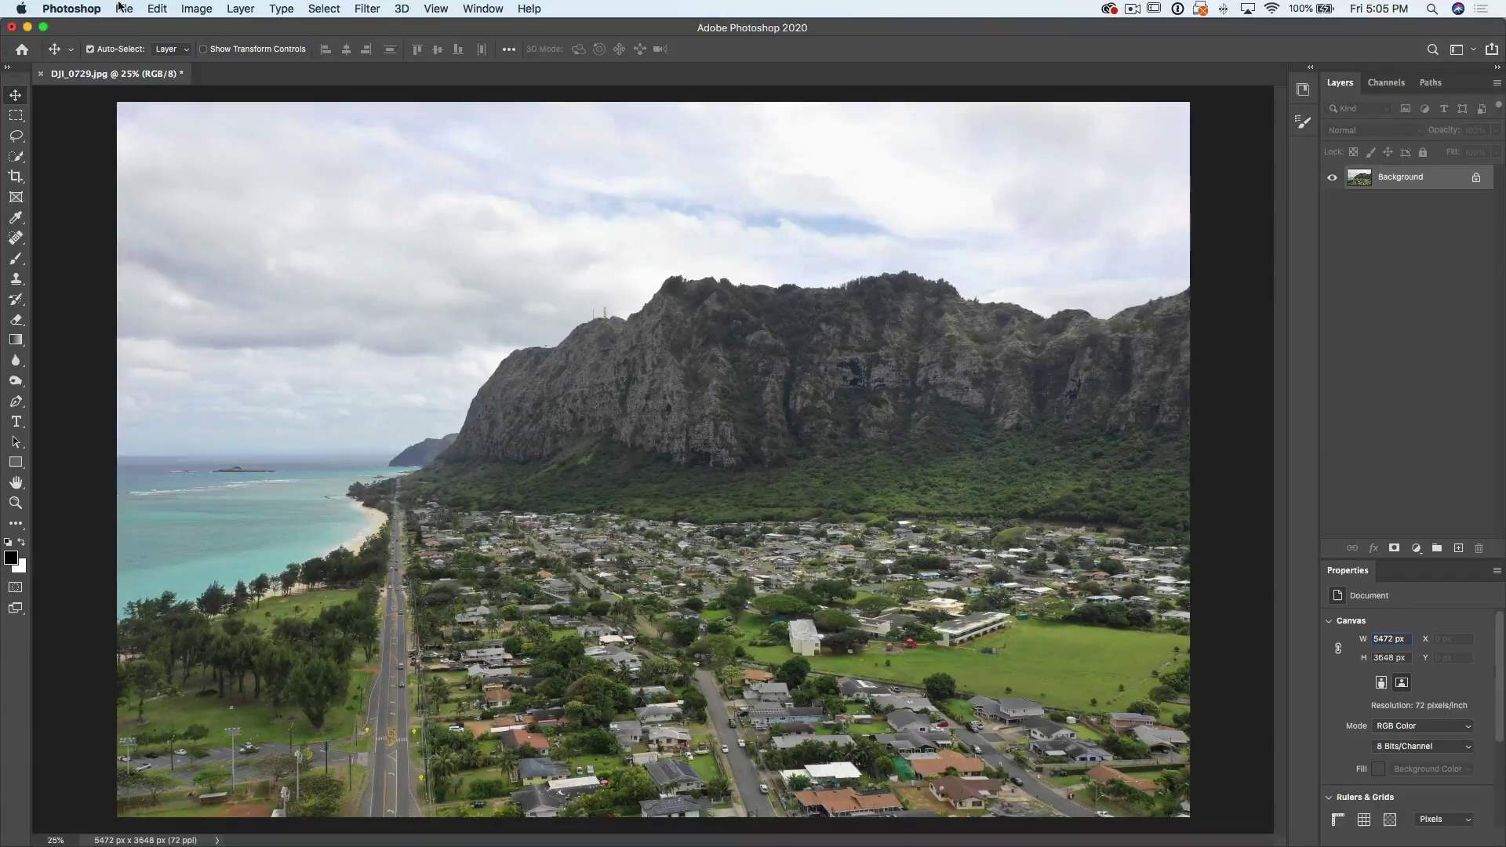
left_click(157, 8)
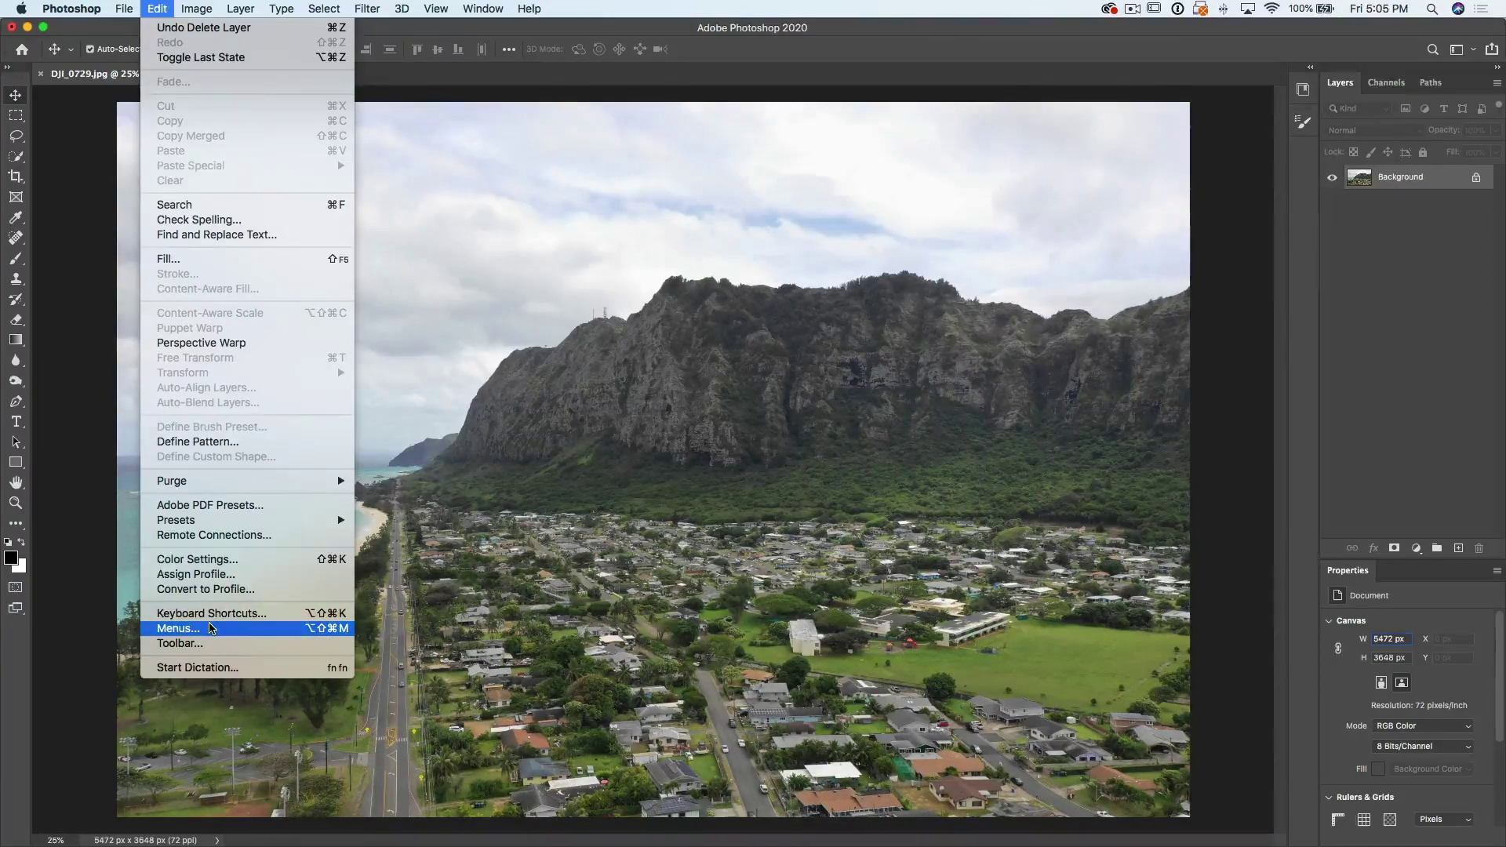
Open Edit > Menus and expand the File menu's command list
left_click(210, 627)
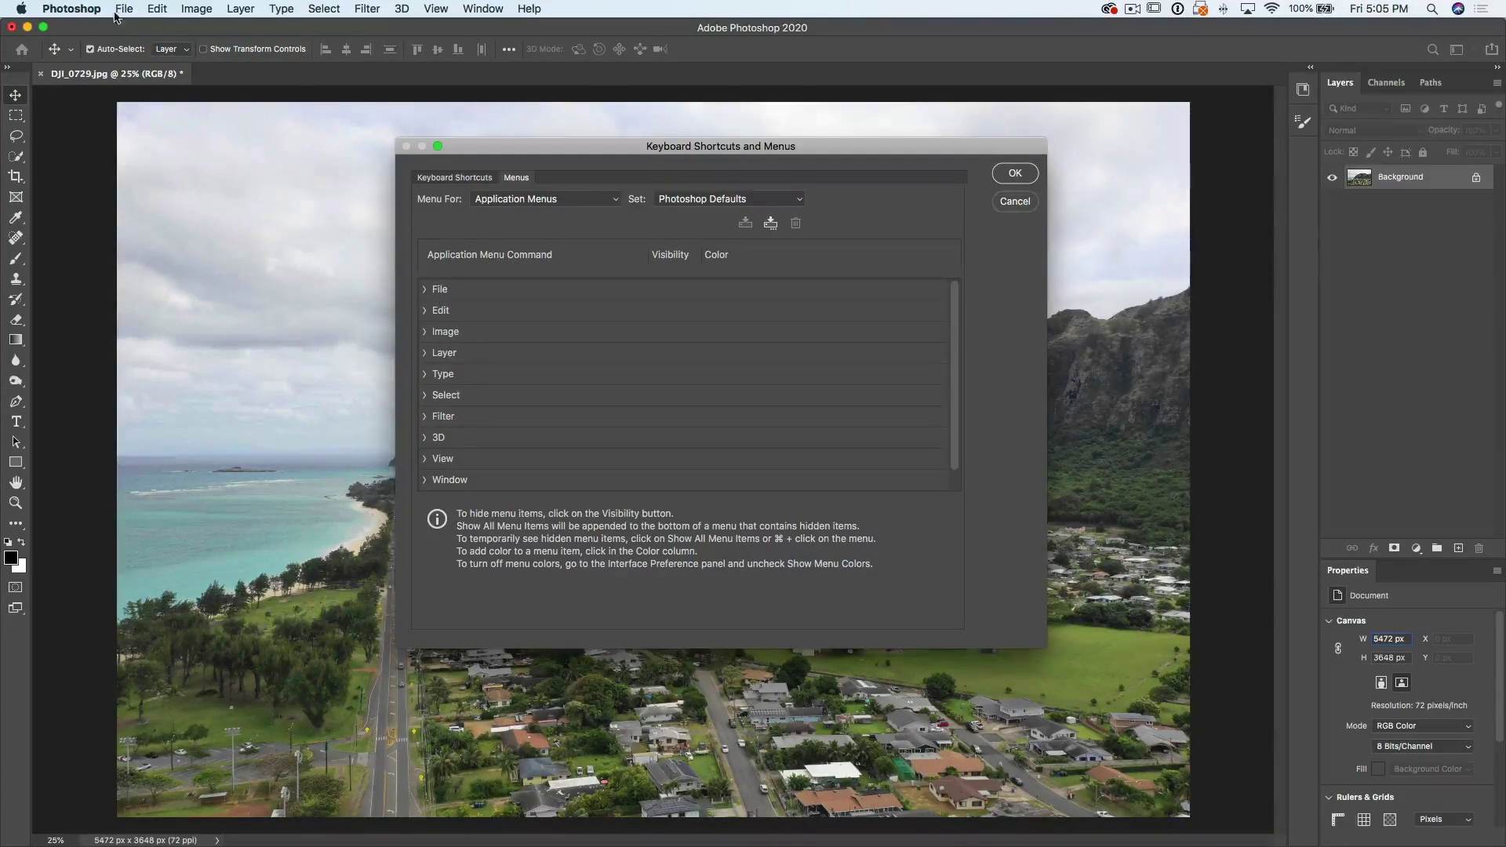
left_click(425, 290)
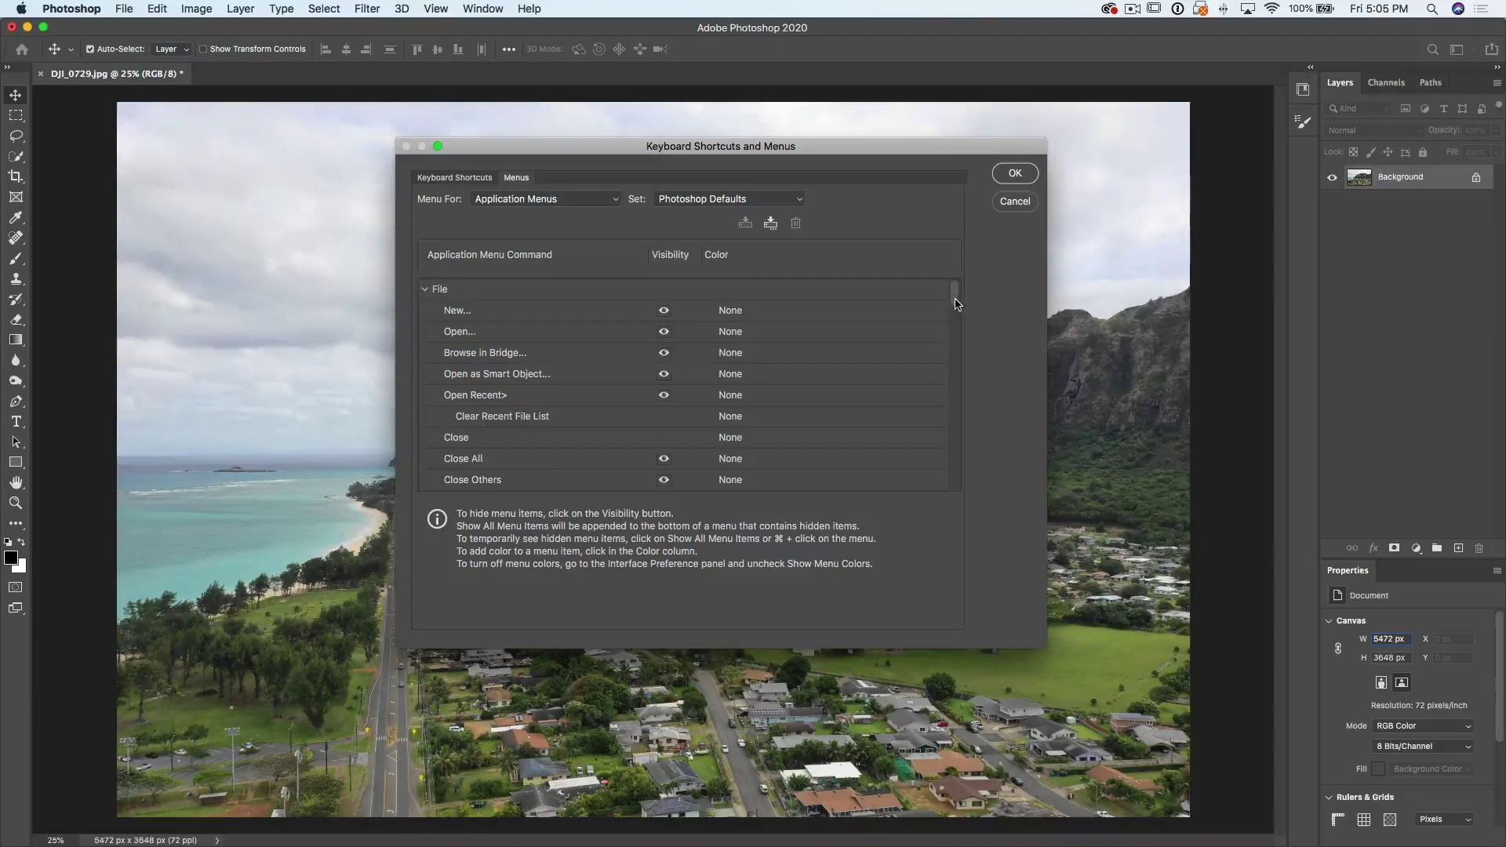
left_click_drag(955, 304, 955, 338)
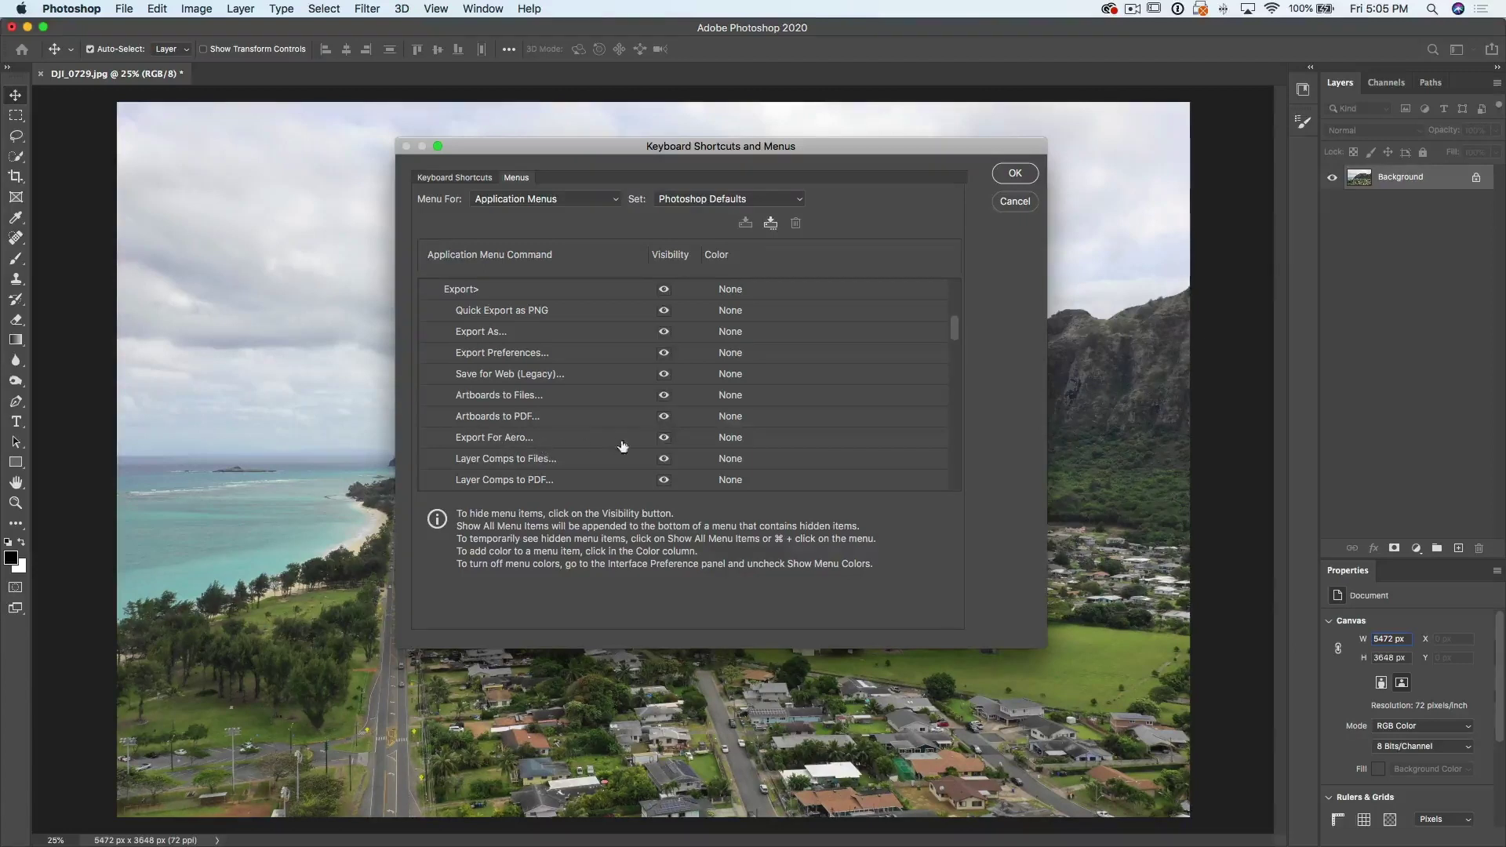
Hide Export For Aero, Data Sets as Files, Paths to Illustrator and Zoomify, then confirm
left_click(664, 437)
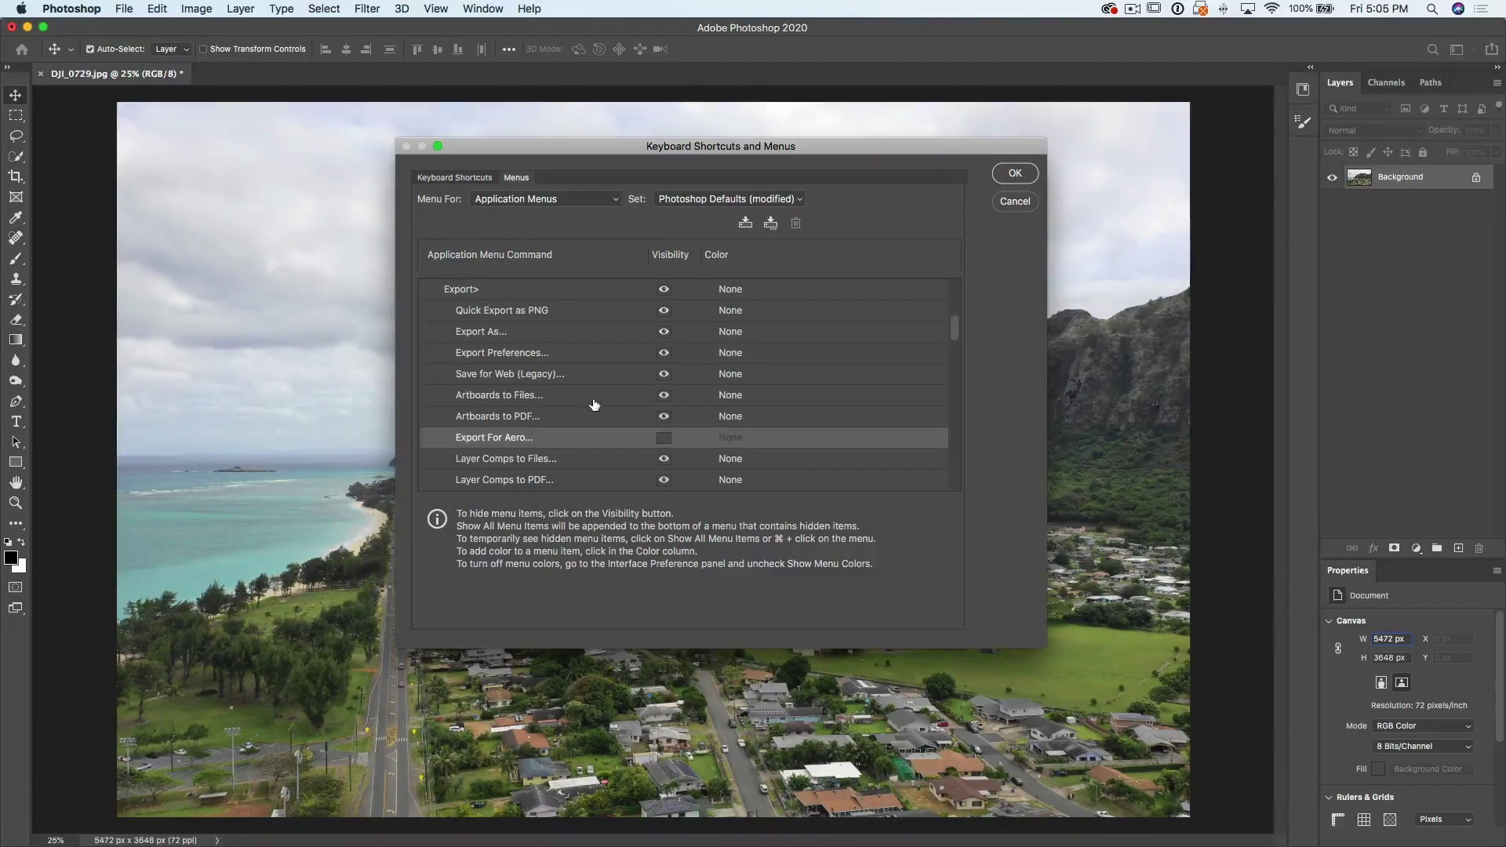
scroll(594, 405, "down", 2)
scroll(595, 405, "down", 3)
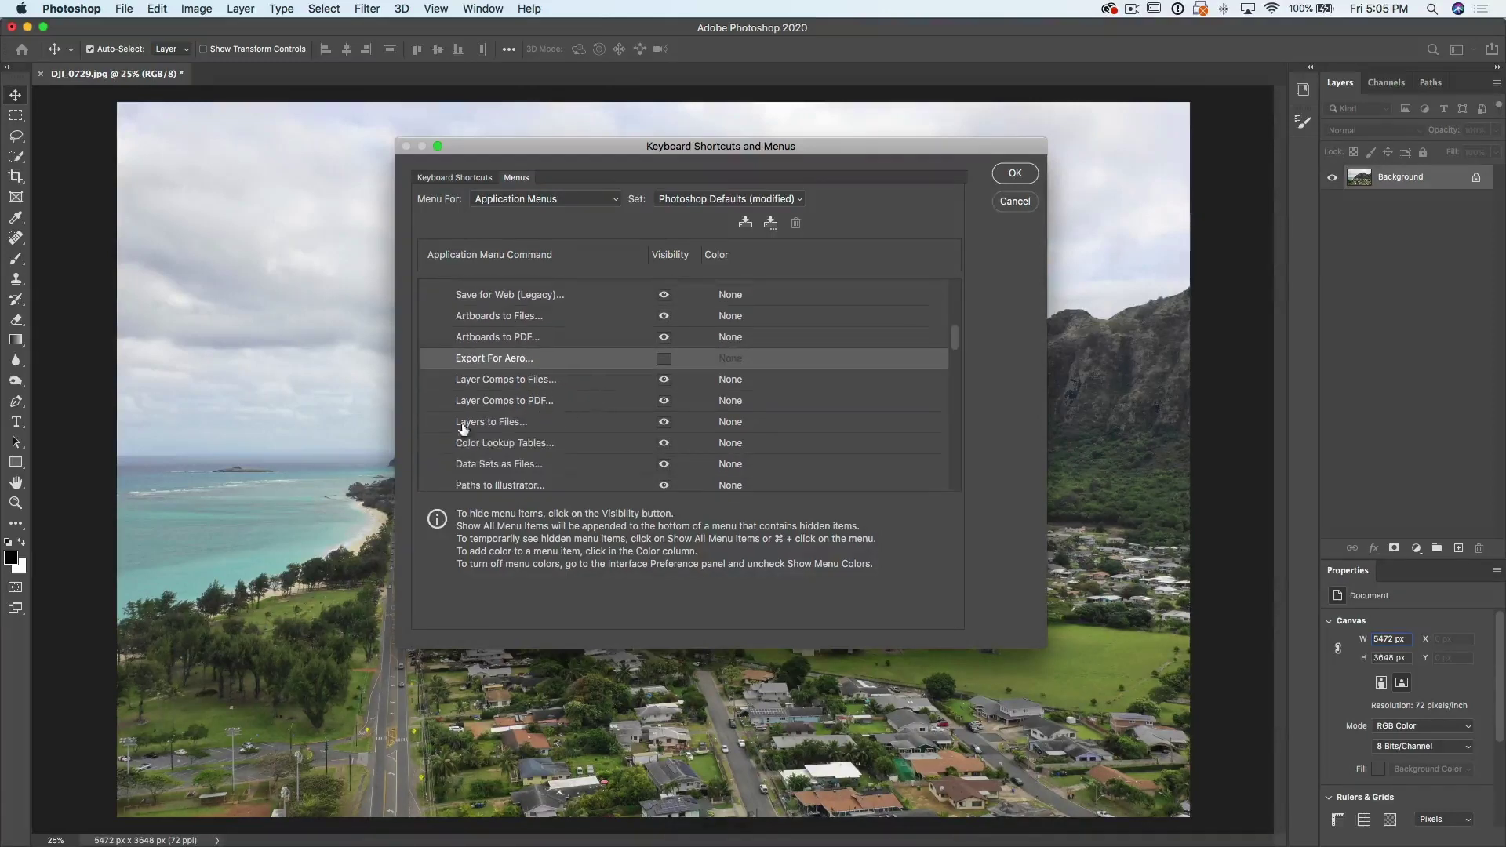
left_click(662, 465)
left_click(663, 484)
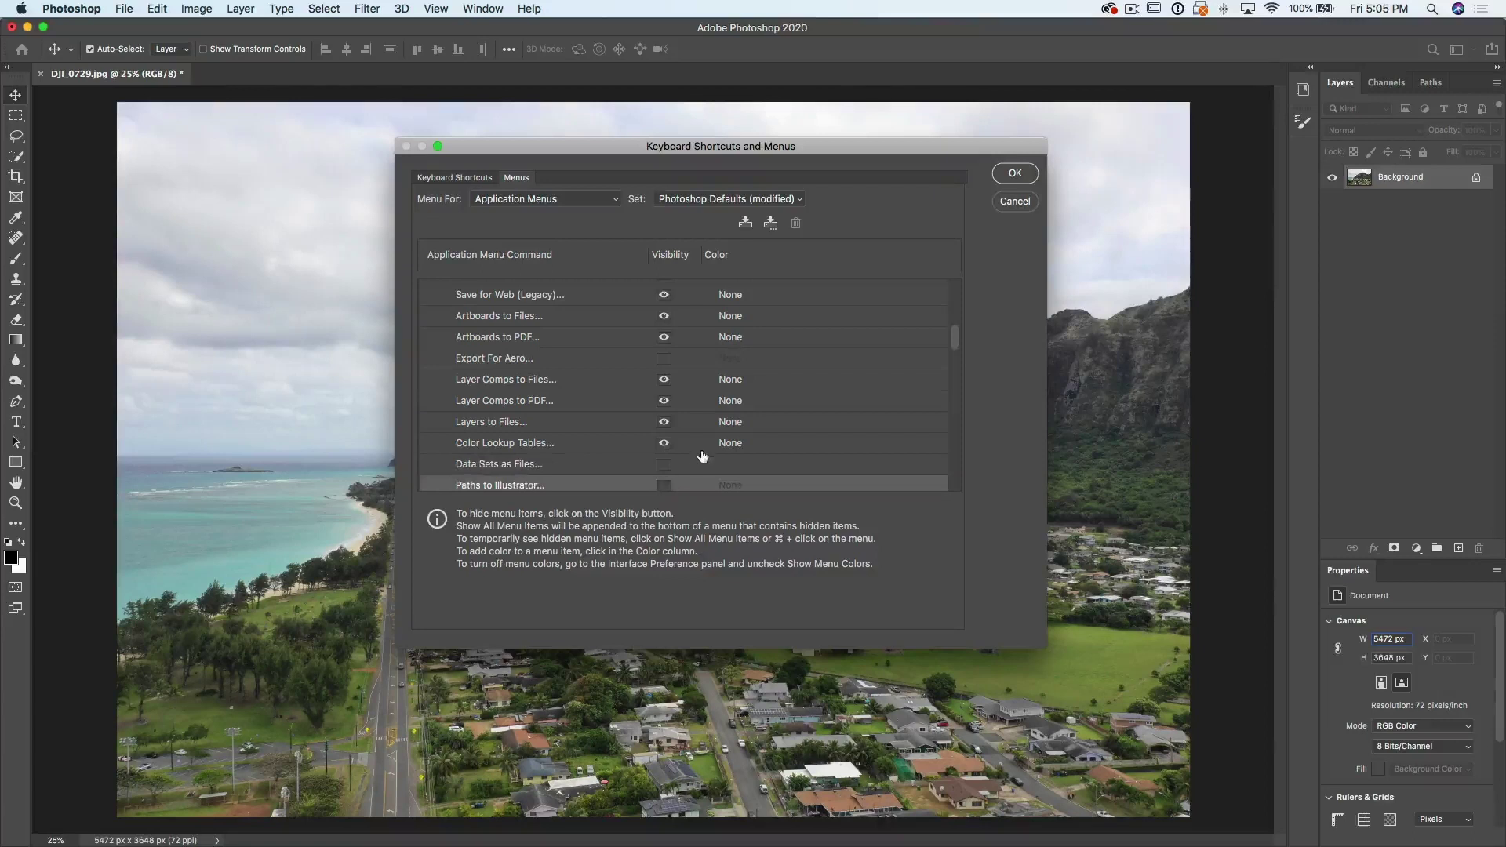
scroll(700, 458, "down", 4)
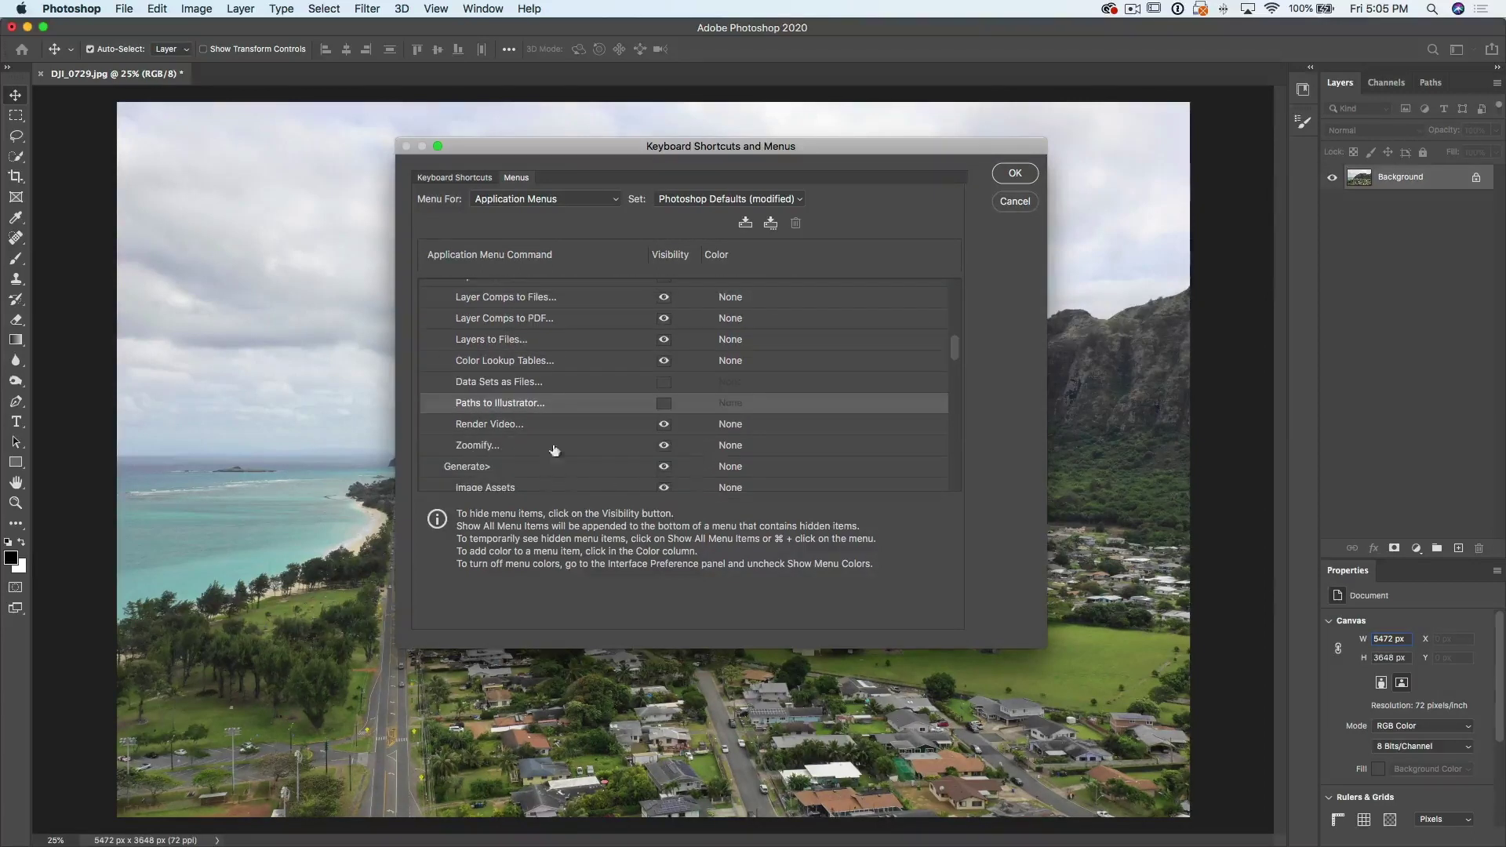
left_click(664, 445)
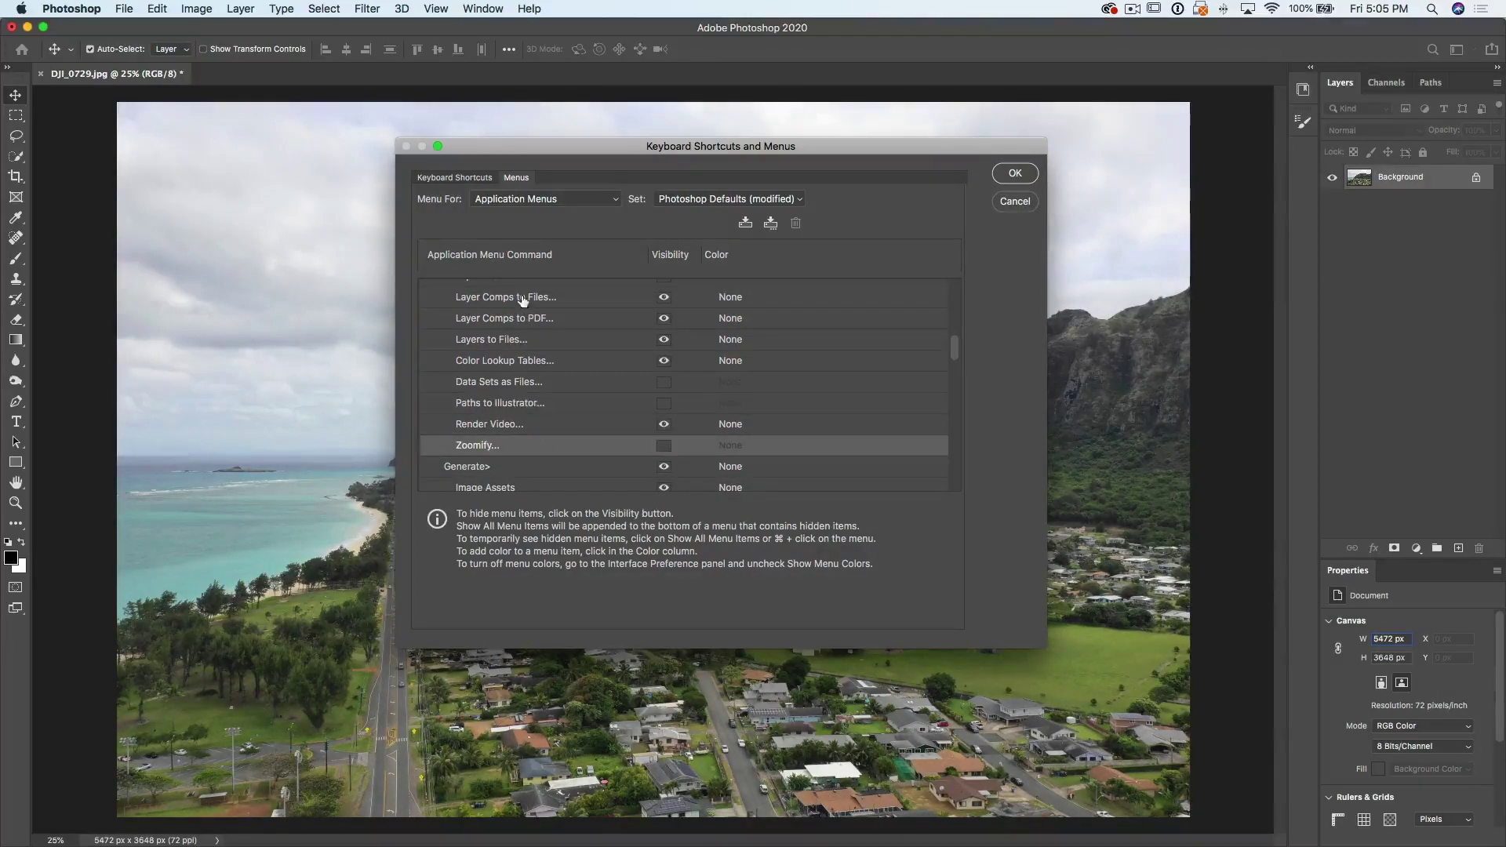
left_click(1013, 173)
Check File > Export: the hidden commands are gone and the list ends with Show All Menu Items
left_click(125, 9)
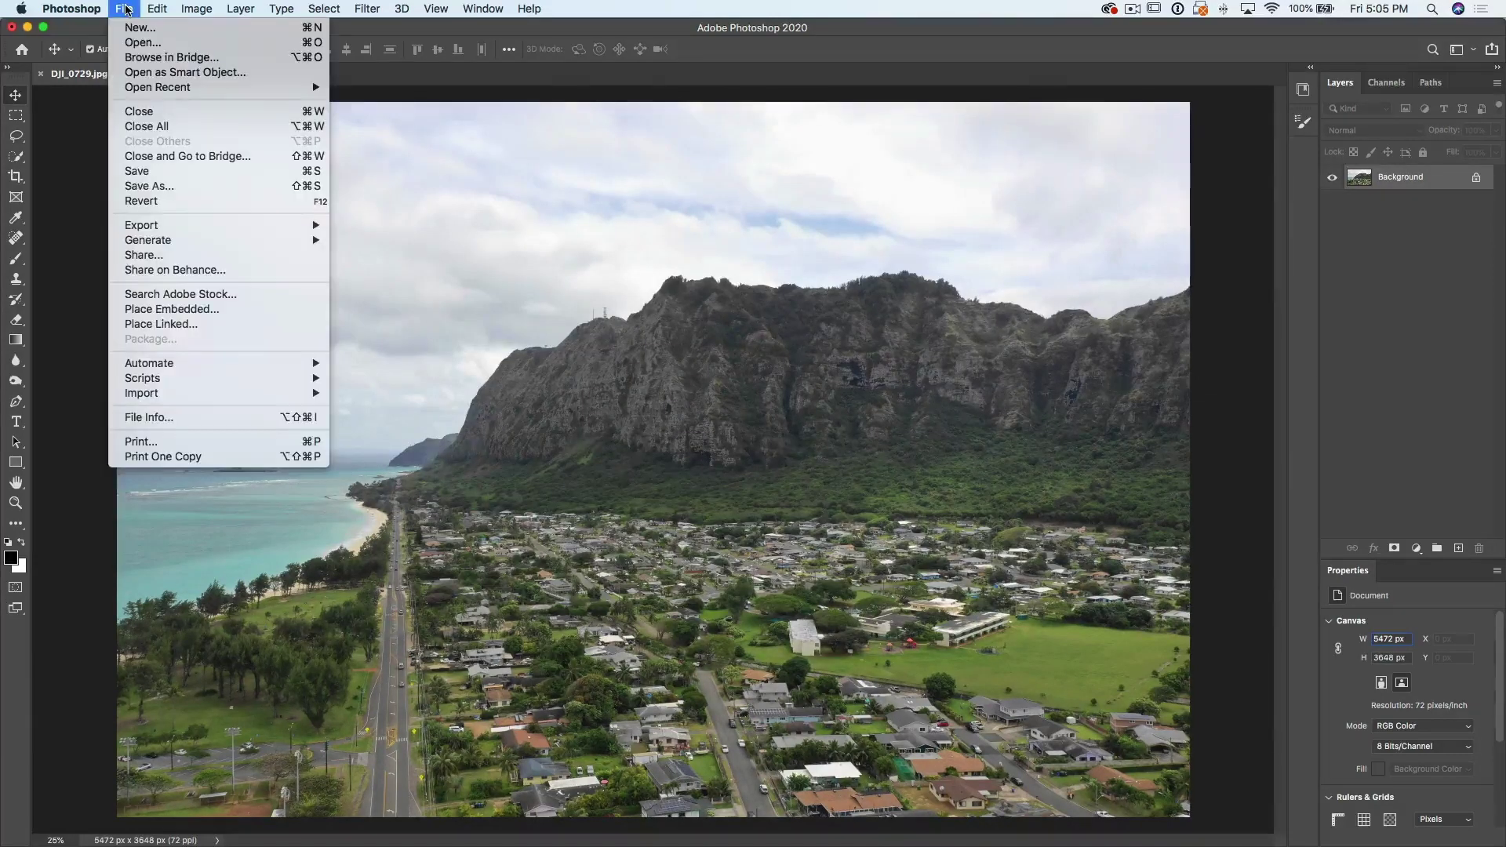
mouse_move(173, 229)
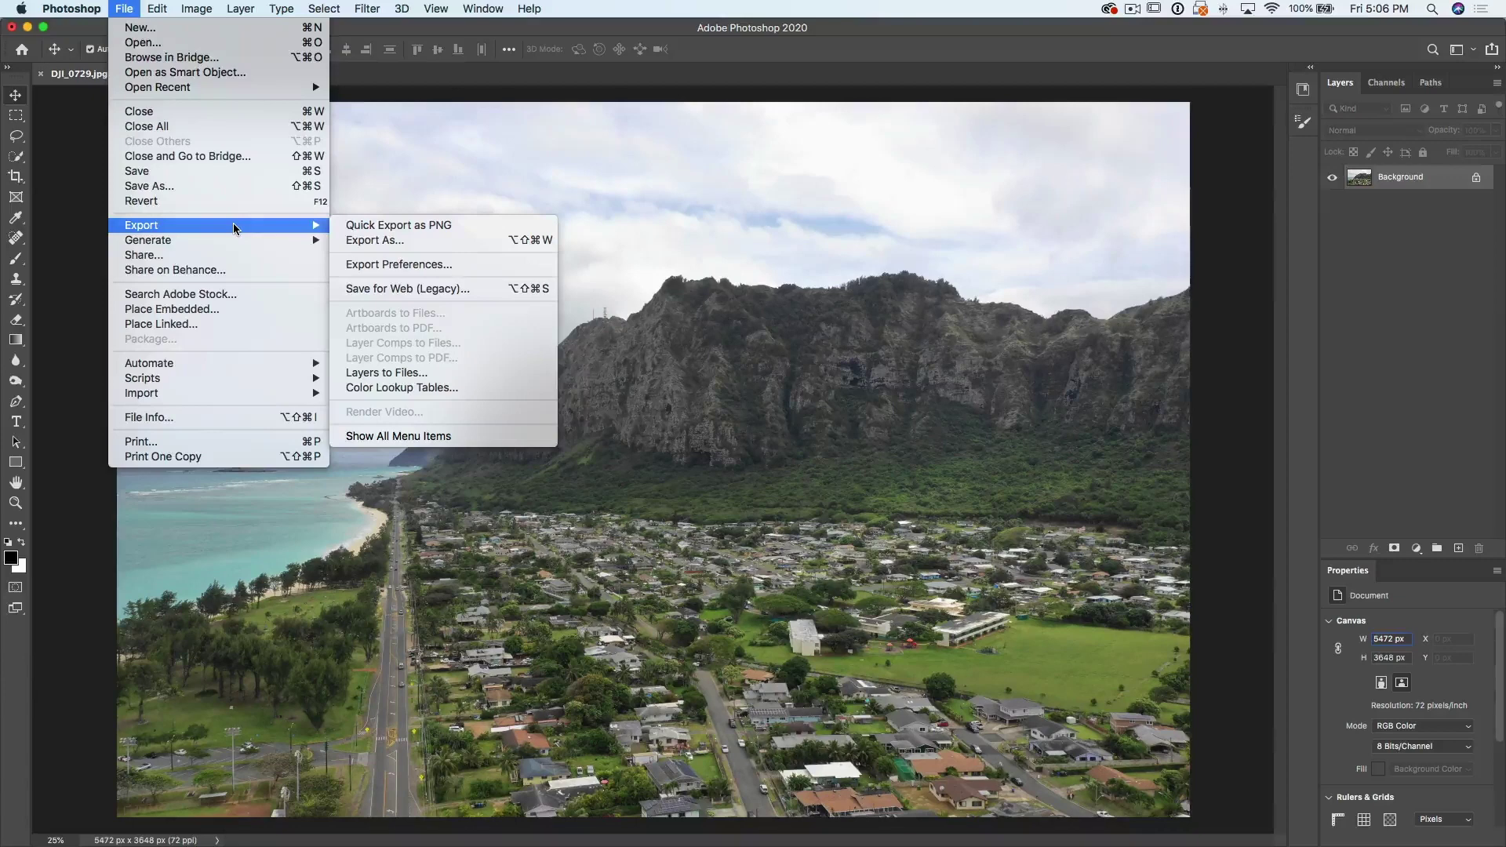
mouse_move(145, 4)
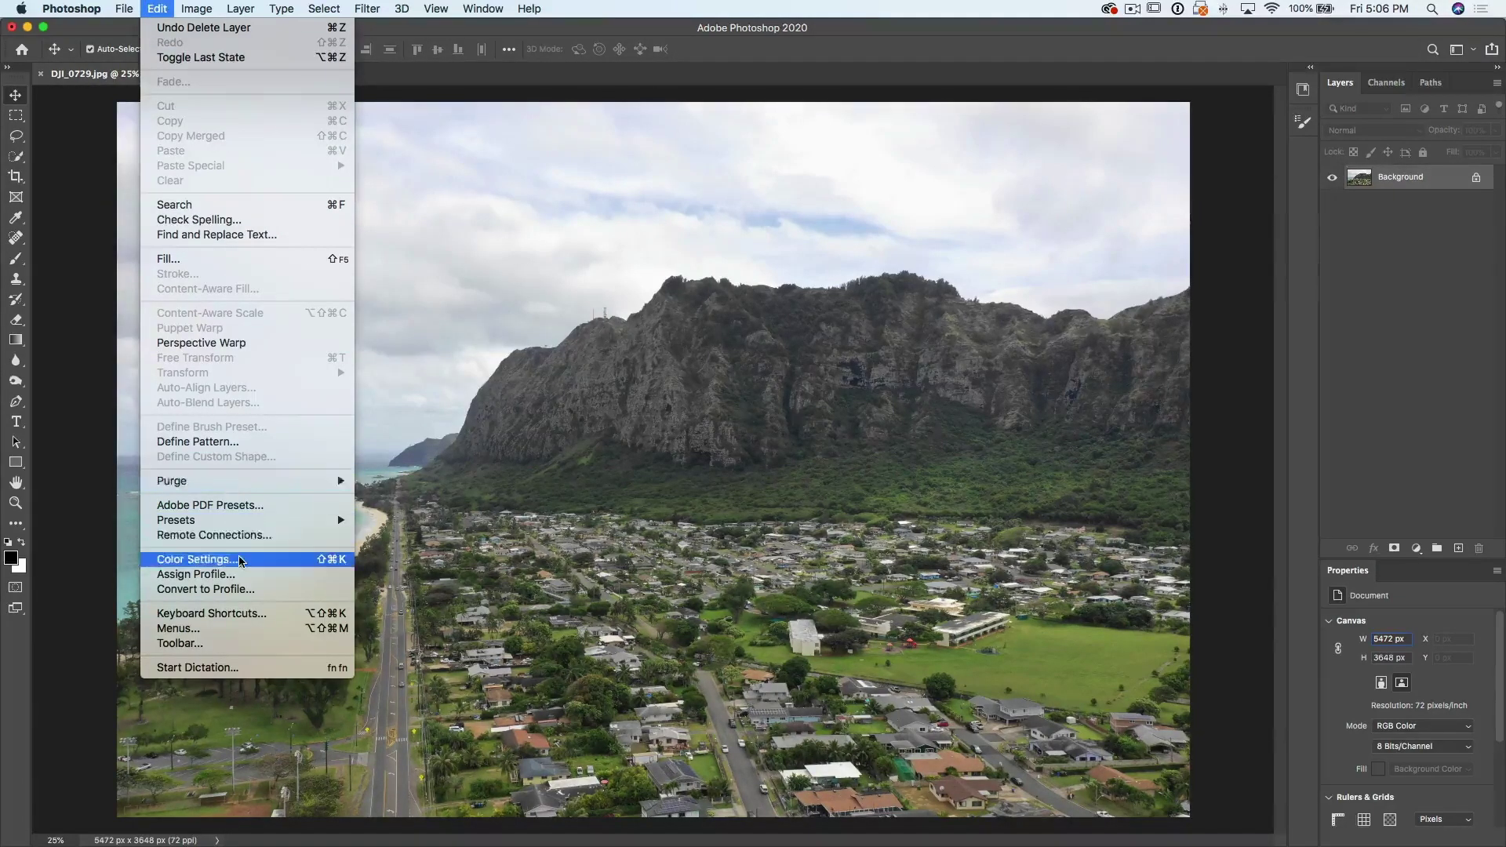
left_click(232, 615)
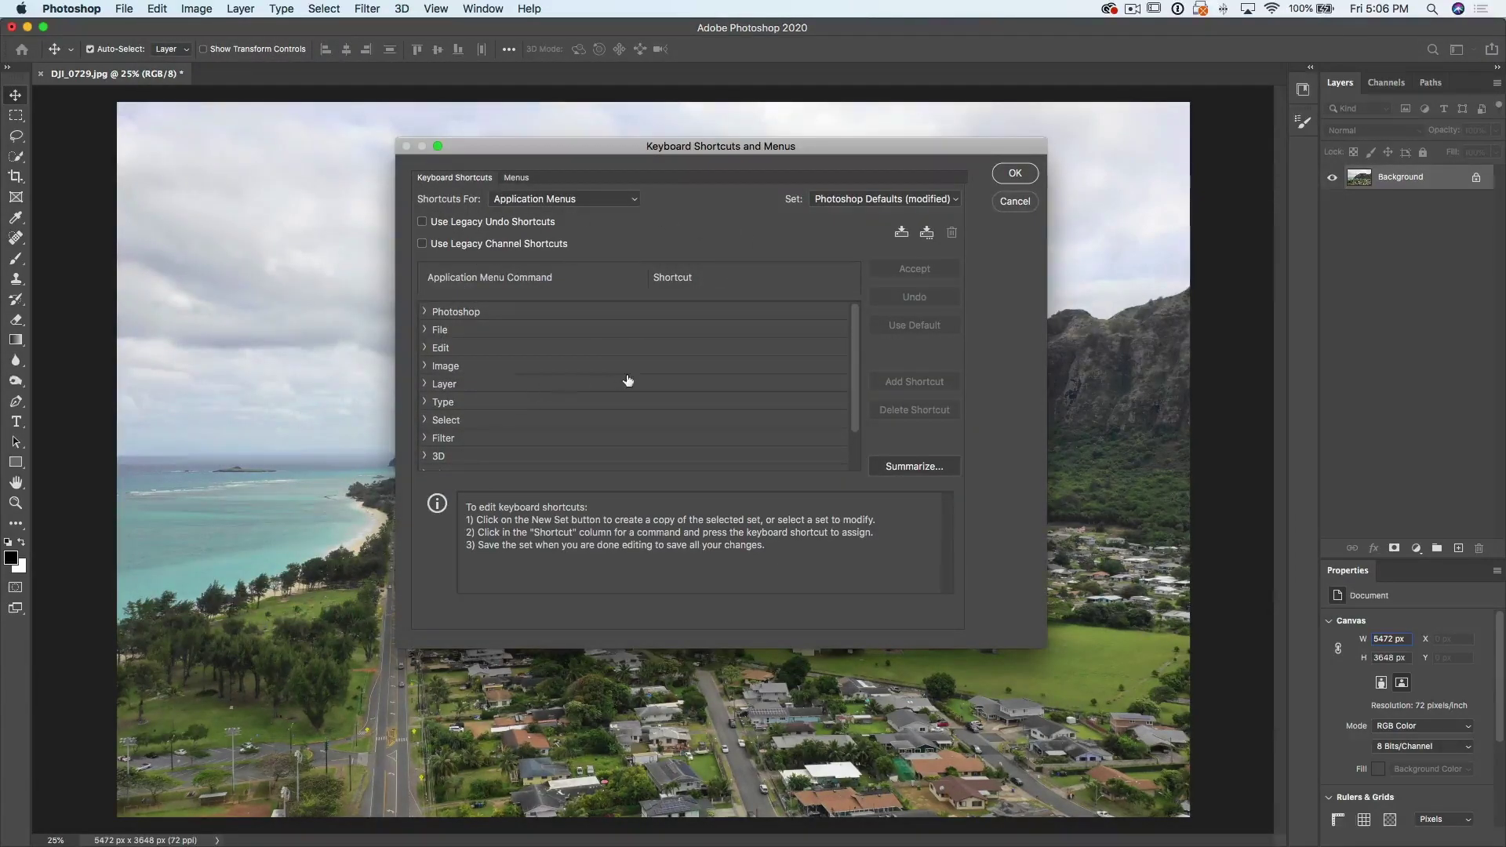
Export a summary of all Photoshop shortcuts to the Desktop as Photoshop Defaults (modified).htm
left_click(425, 330)
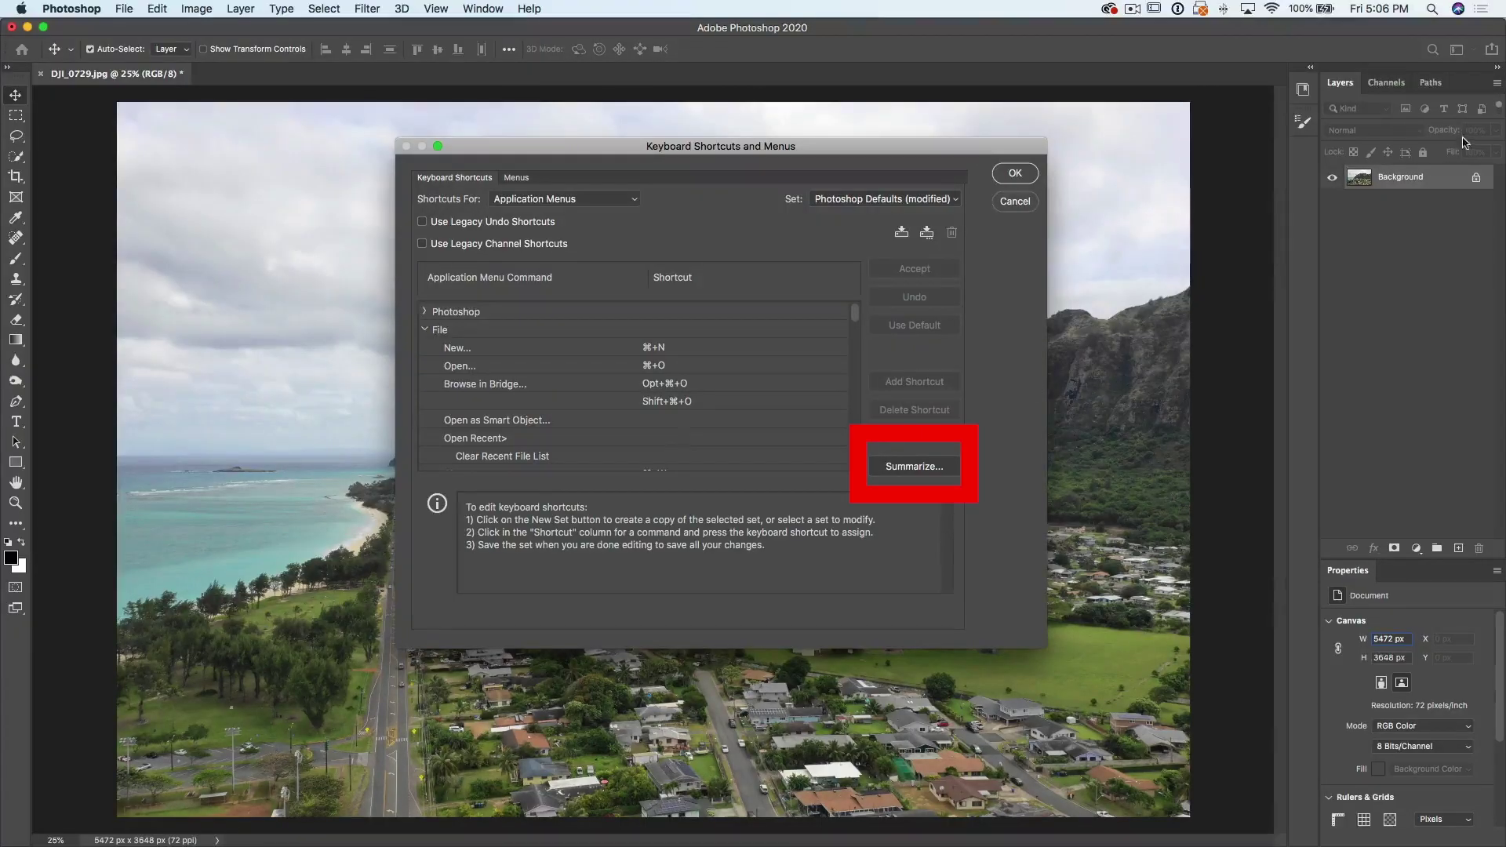
left_click(926, 468)
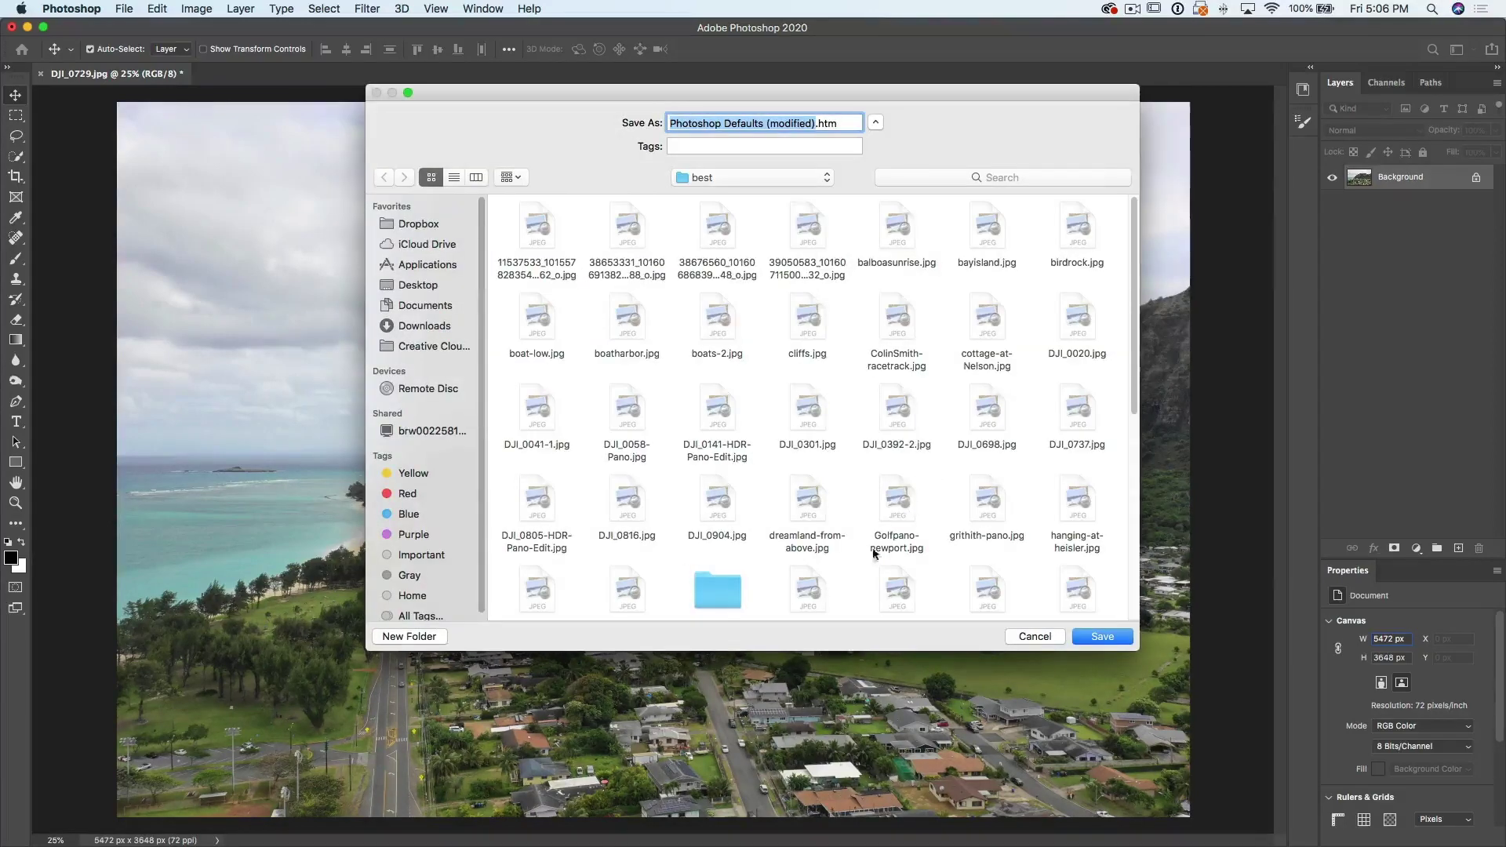
left_click(420, 287)
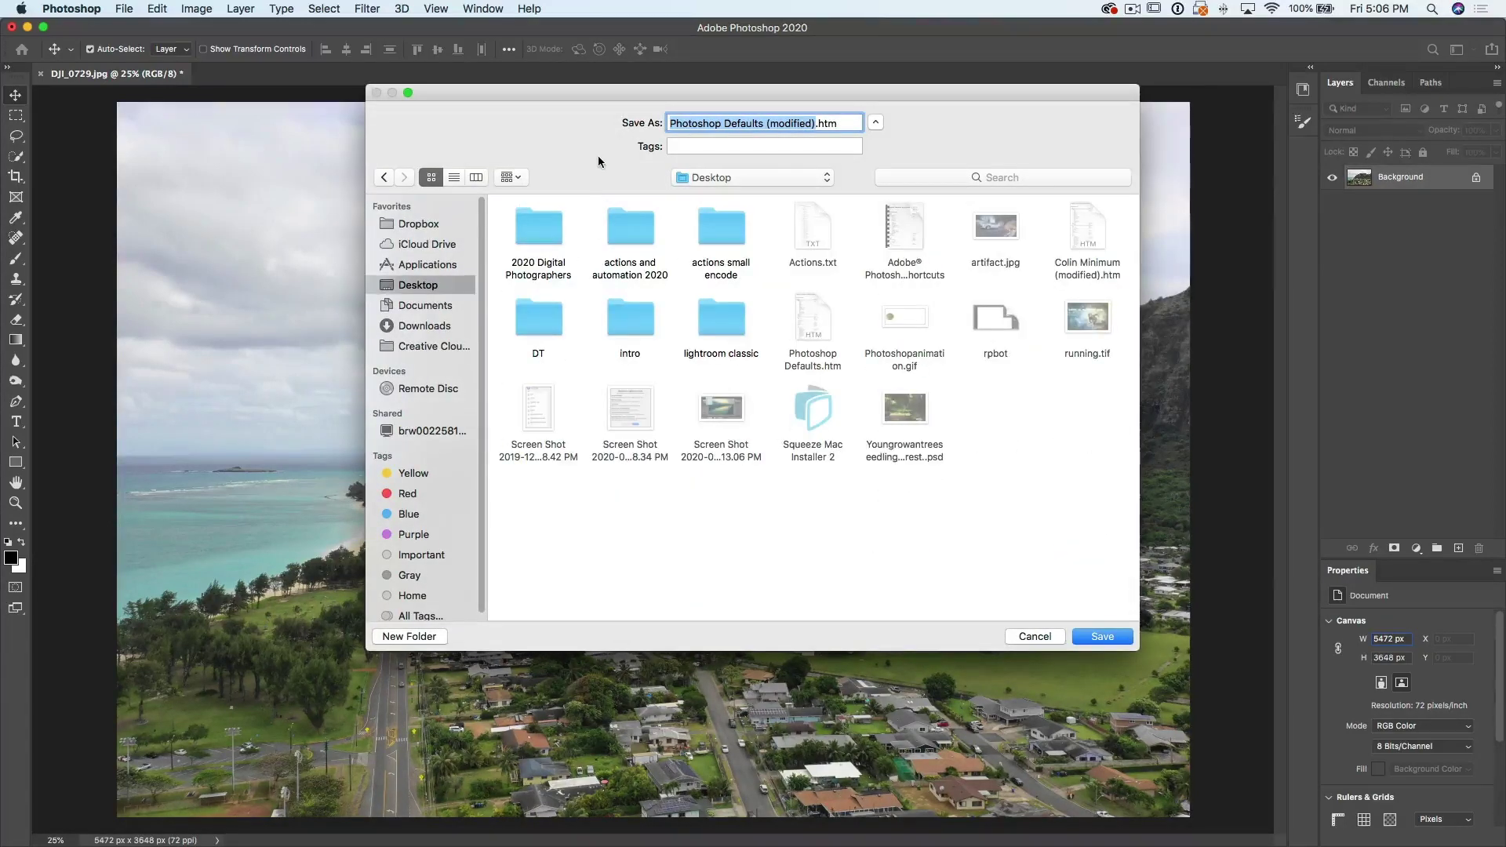
left_click(1104, 636)
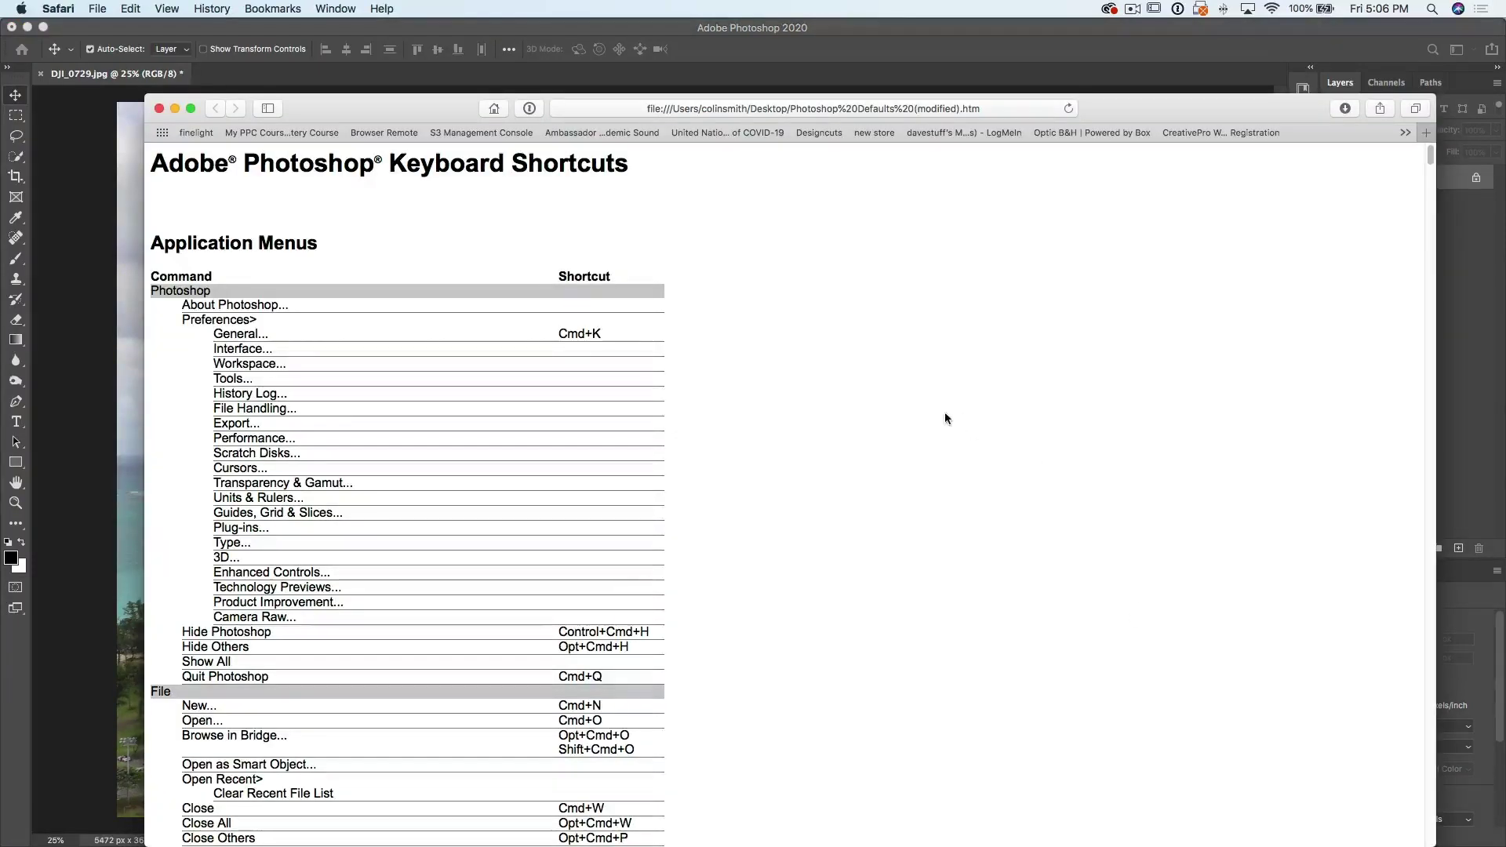
Print the Safari shortcuts page to a PDF on the Desktop, replacing the existing file
left_click_drag(753, 100, 725, 49)
scroll(689, 246, "down", 1)
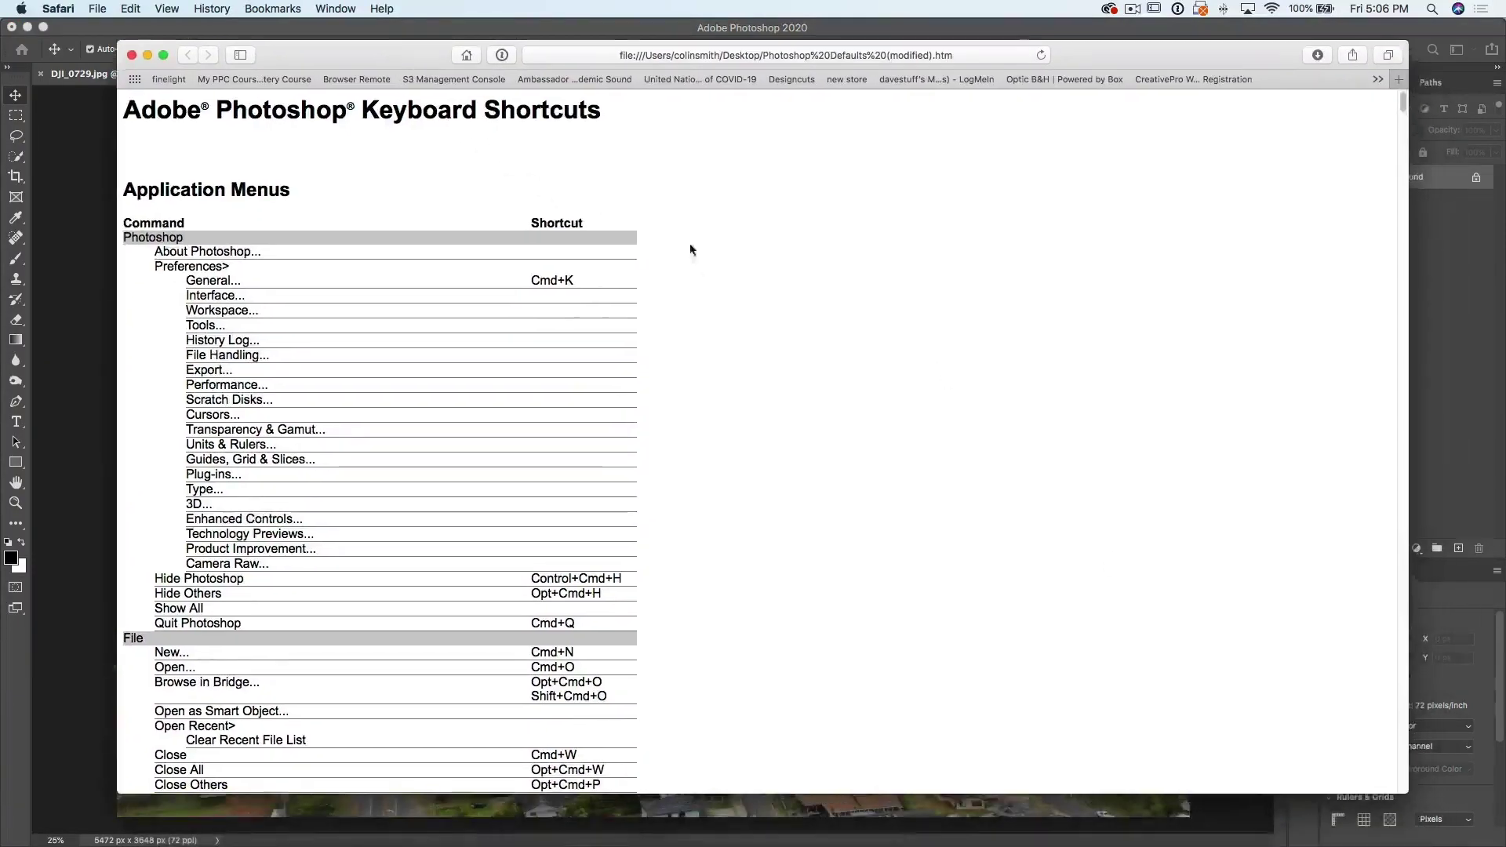
scroll(750, 345, "down", 20)
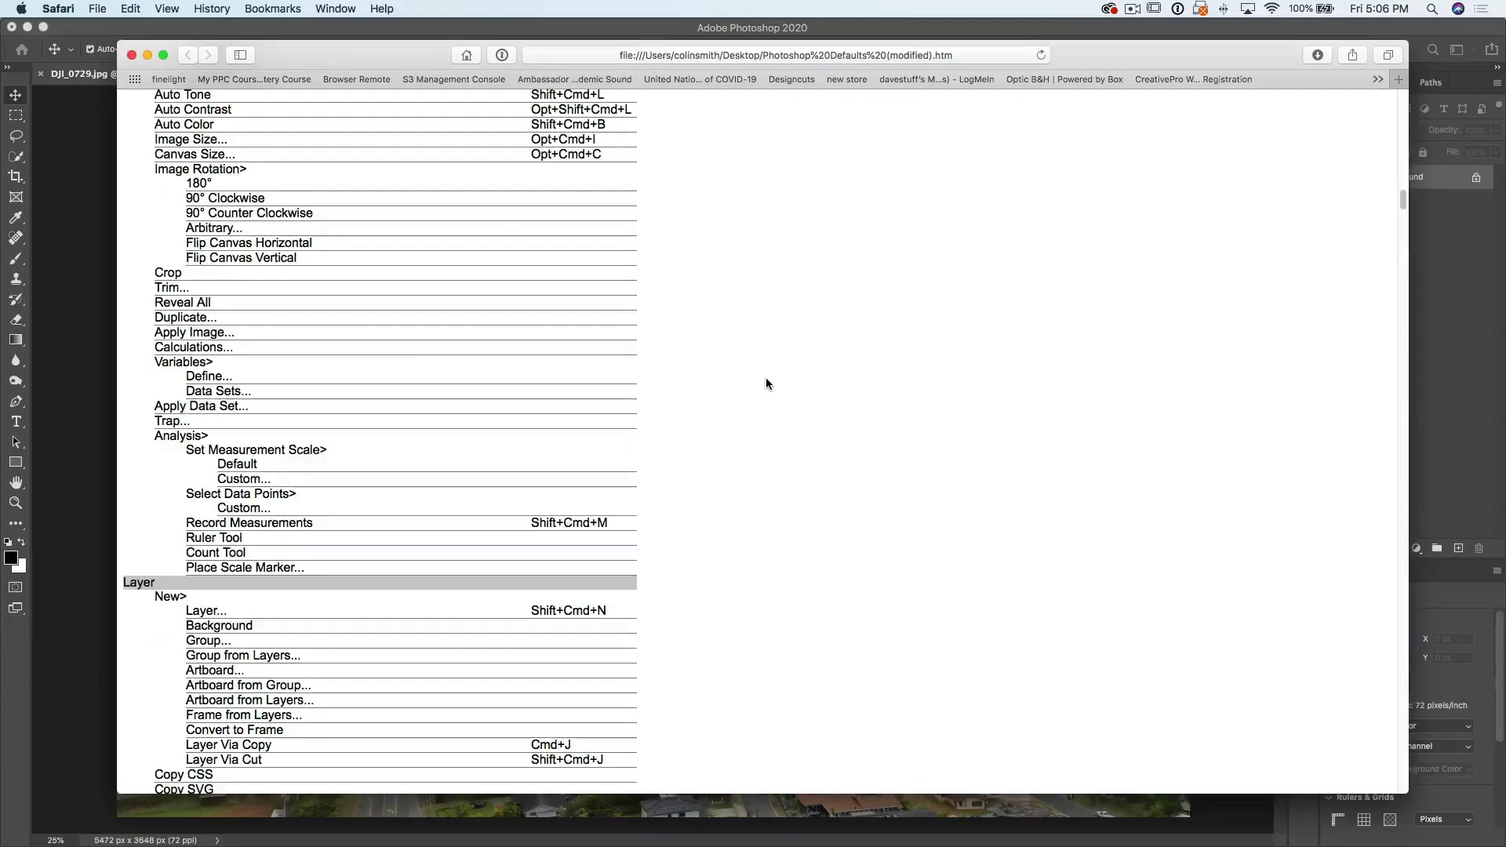
scroll(765, 383, "down", 20)
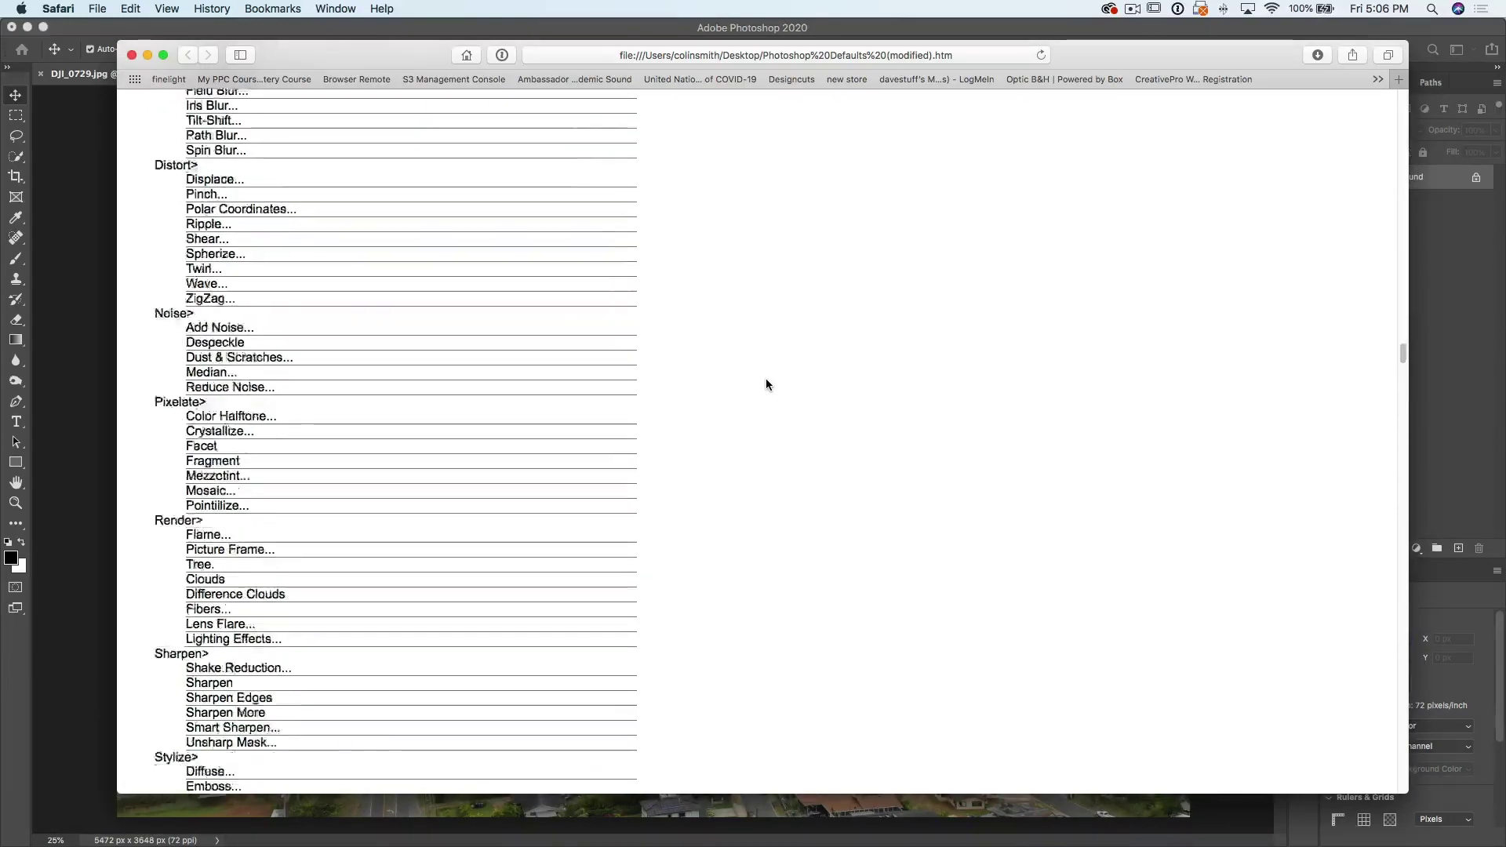
scroll(765, 385, "down", 10)
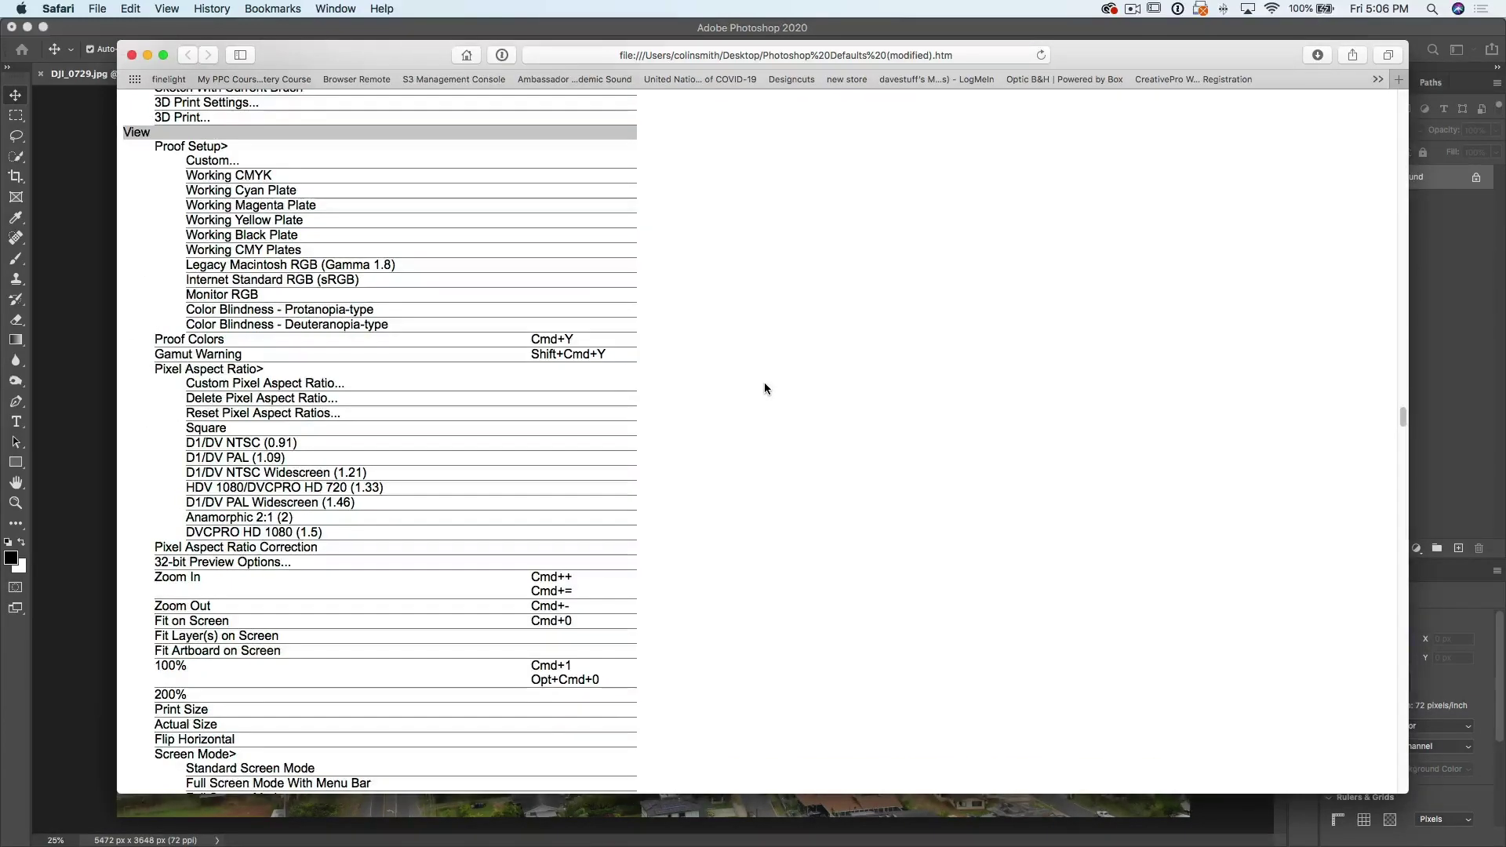
left_click(97, 9)
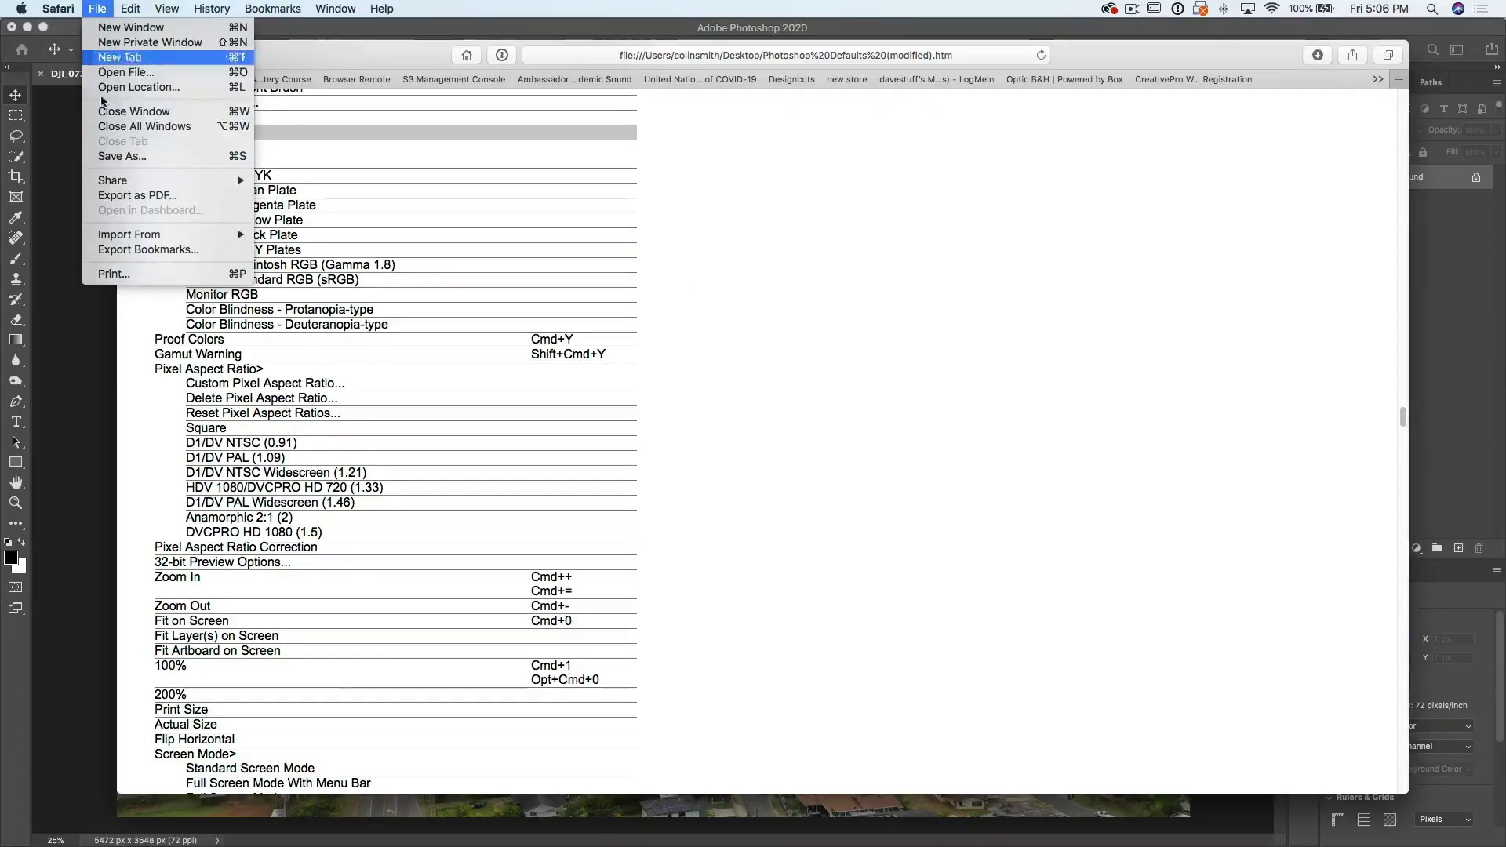
left_click(113, 274)
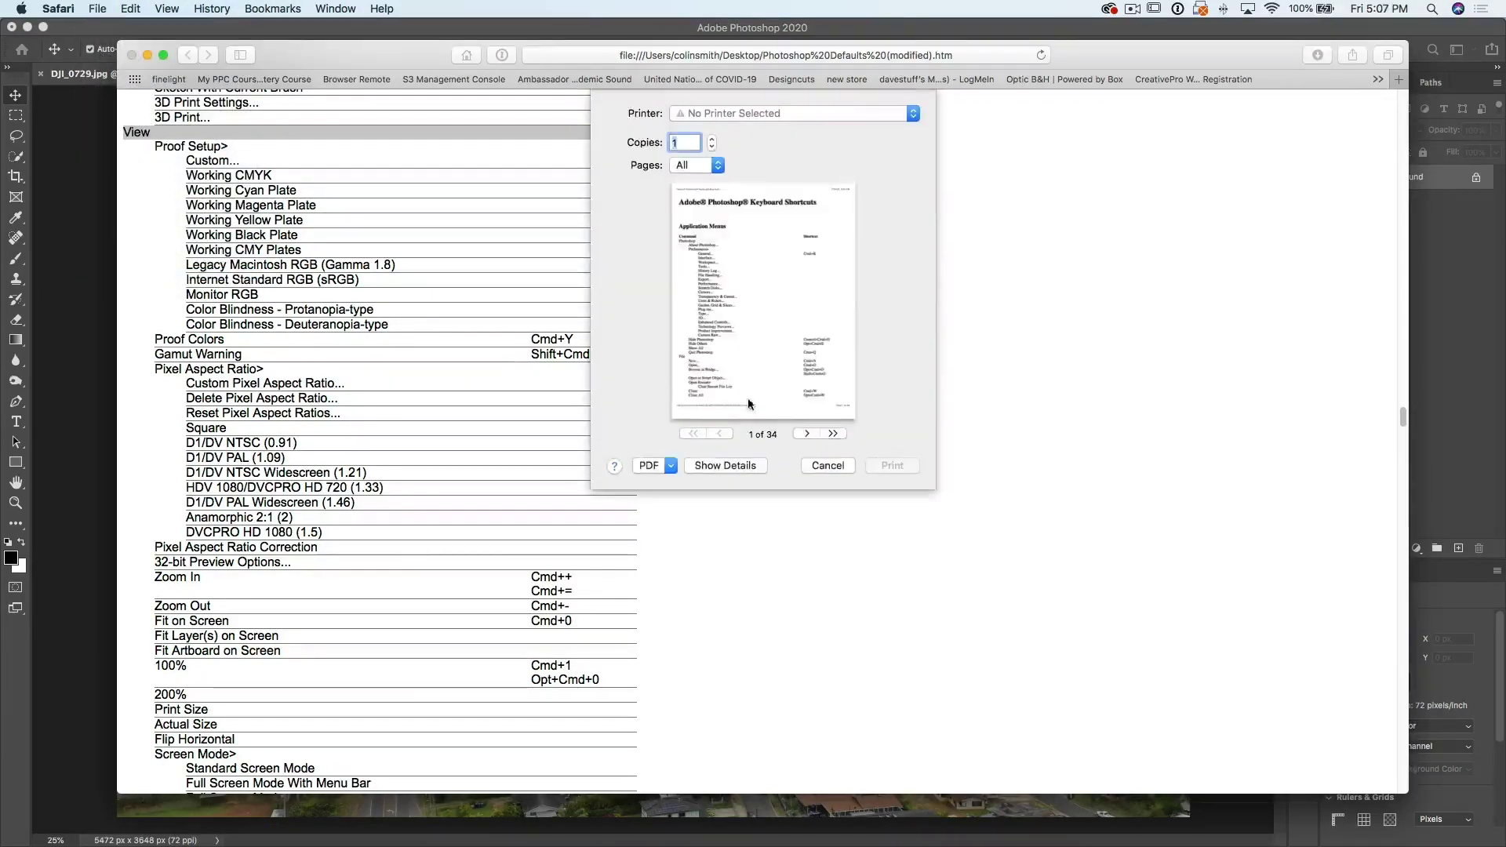
left_click(671, 466)
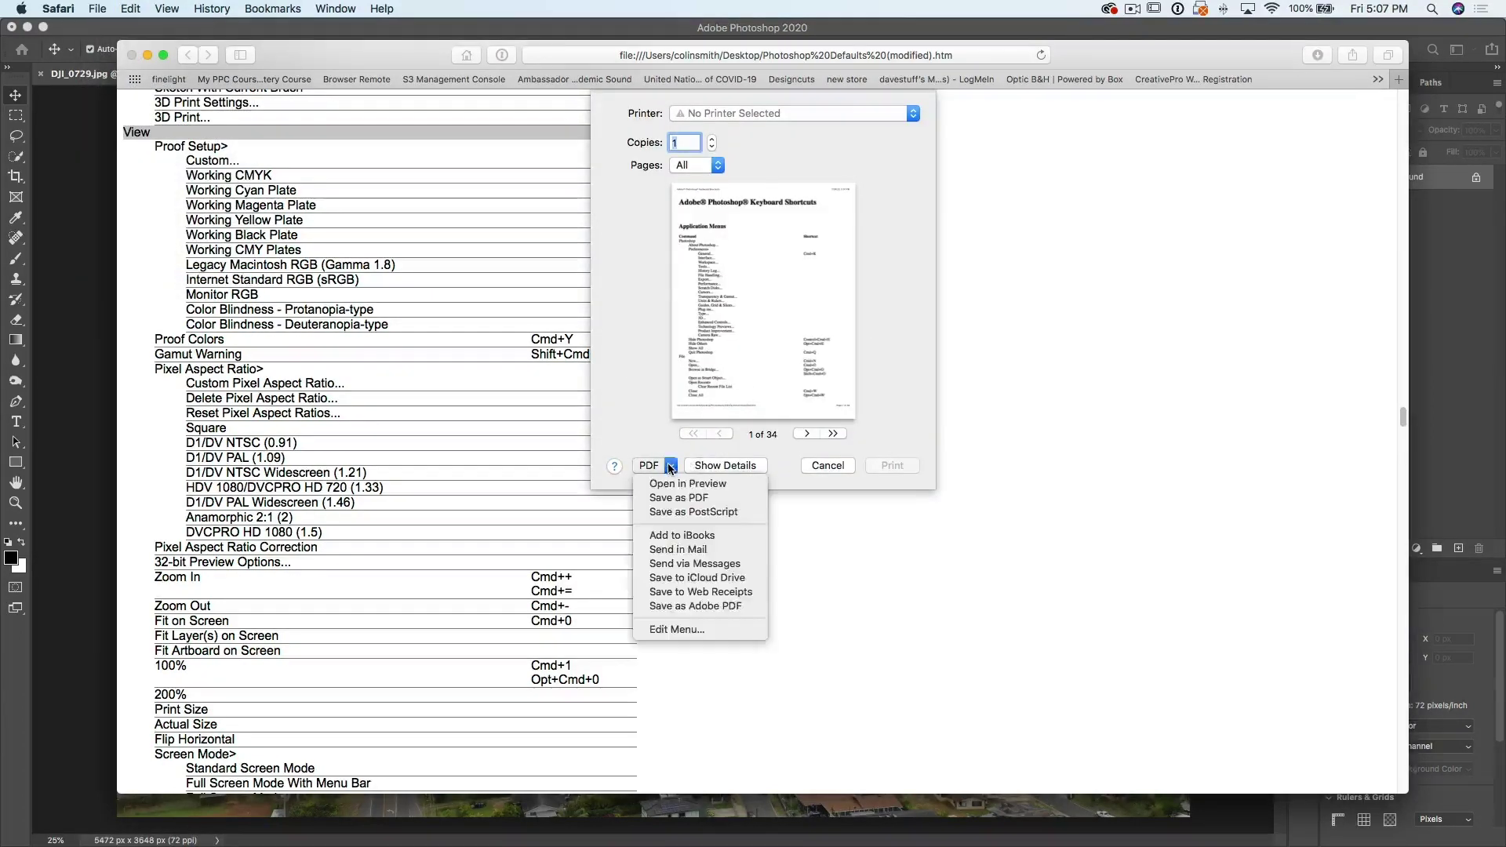
left_click(700, 499)
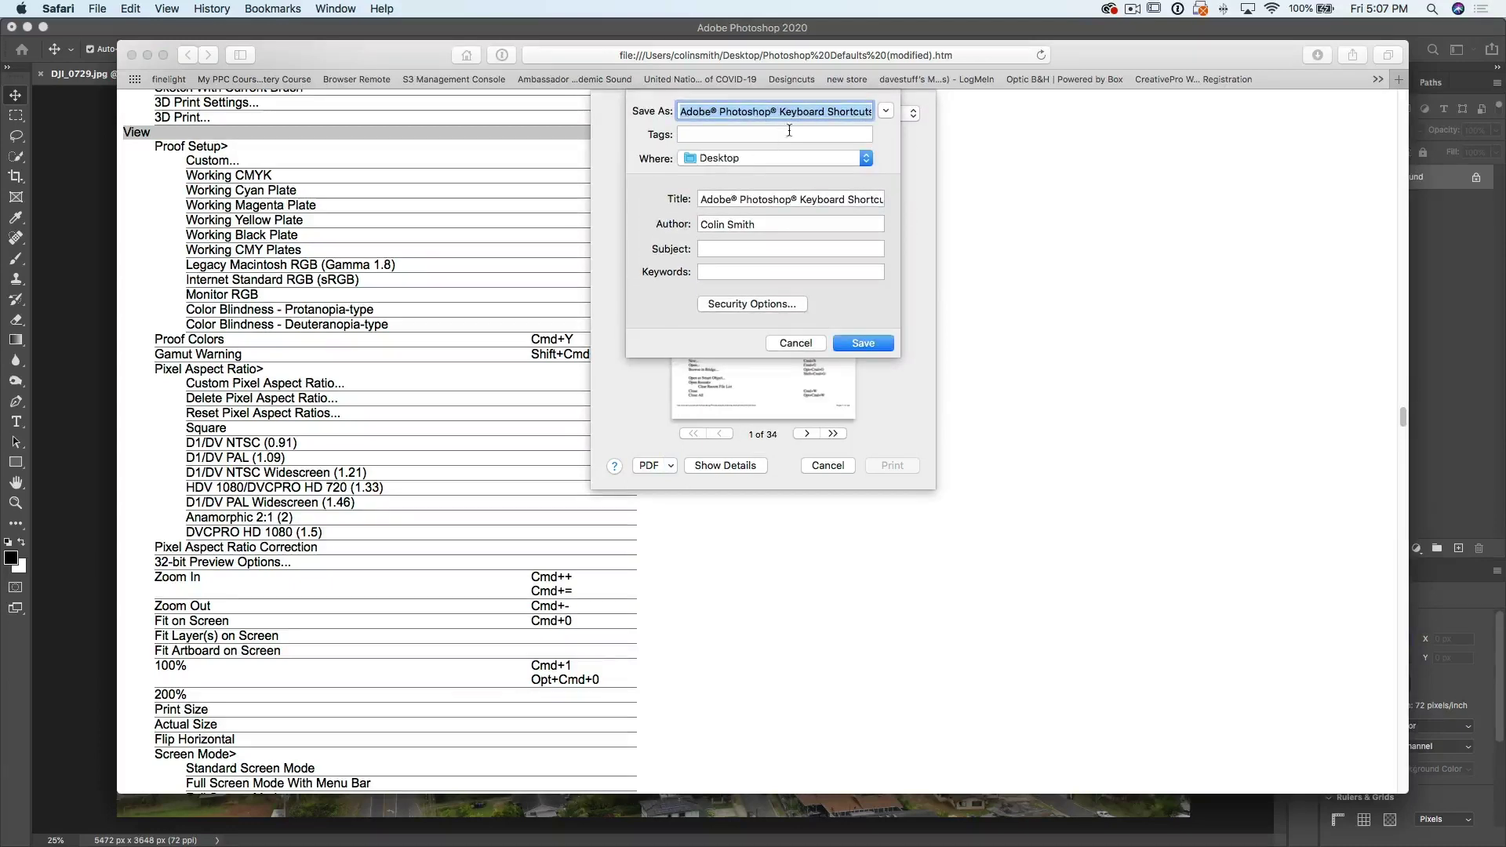
left_click(861, 342)
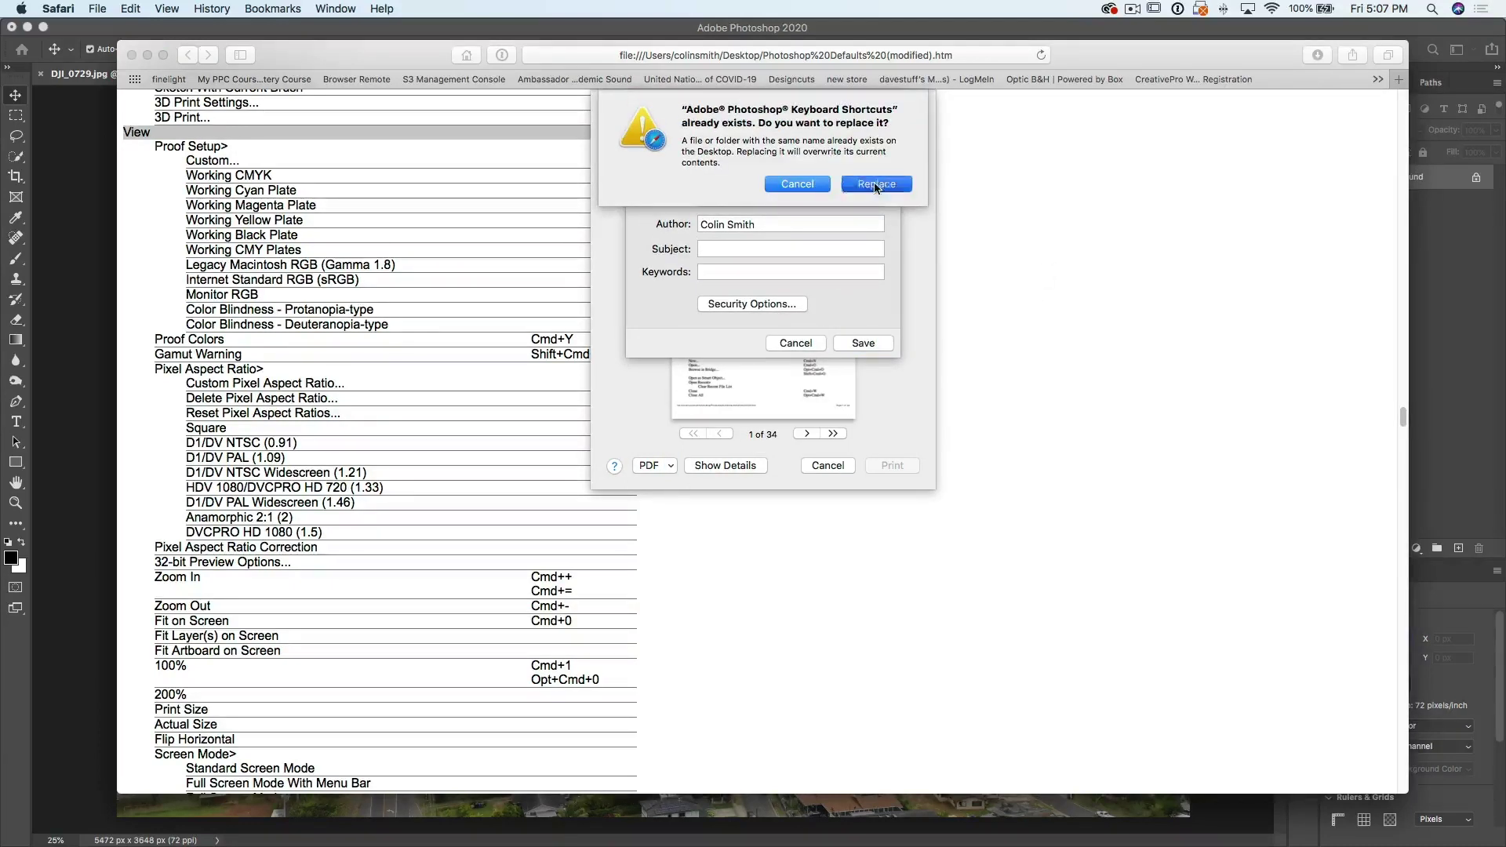
left_click(877, 185)
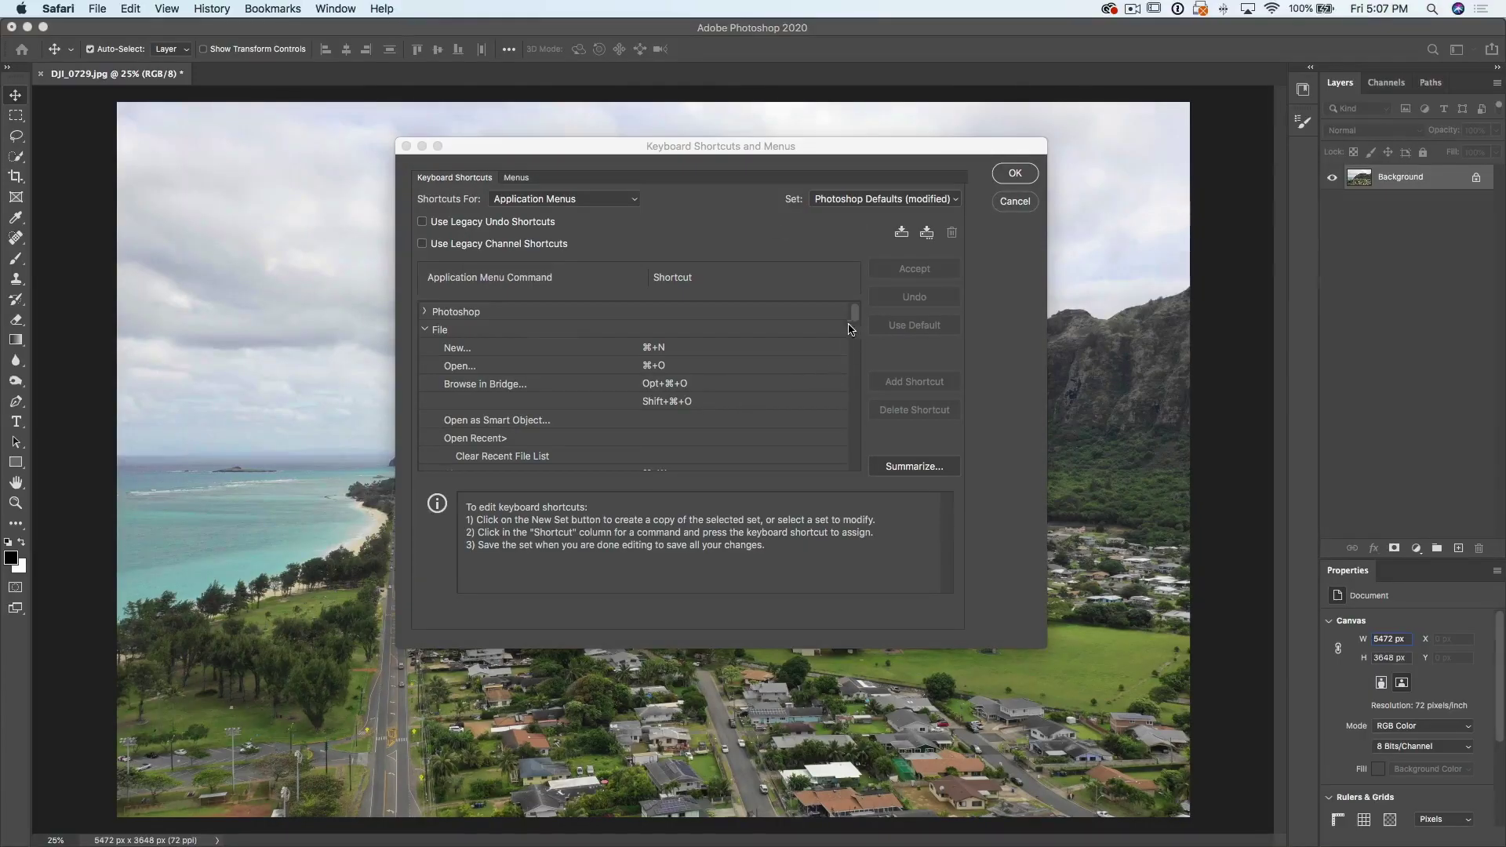
Collapse File, check the Select menu, and expand Select shortcuts down to Modify > Feather
left_click(427, 331)
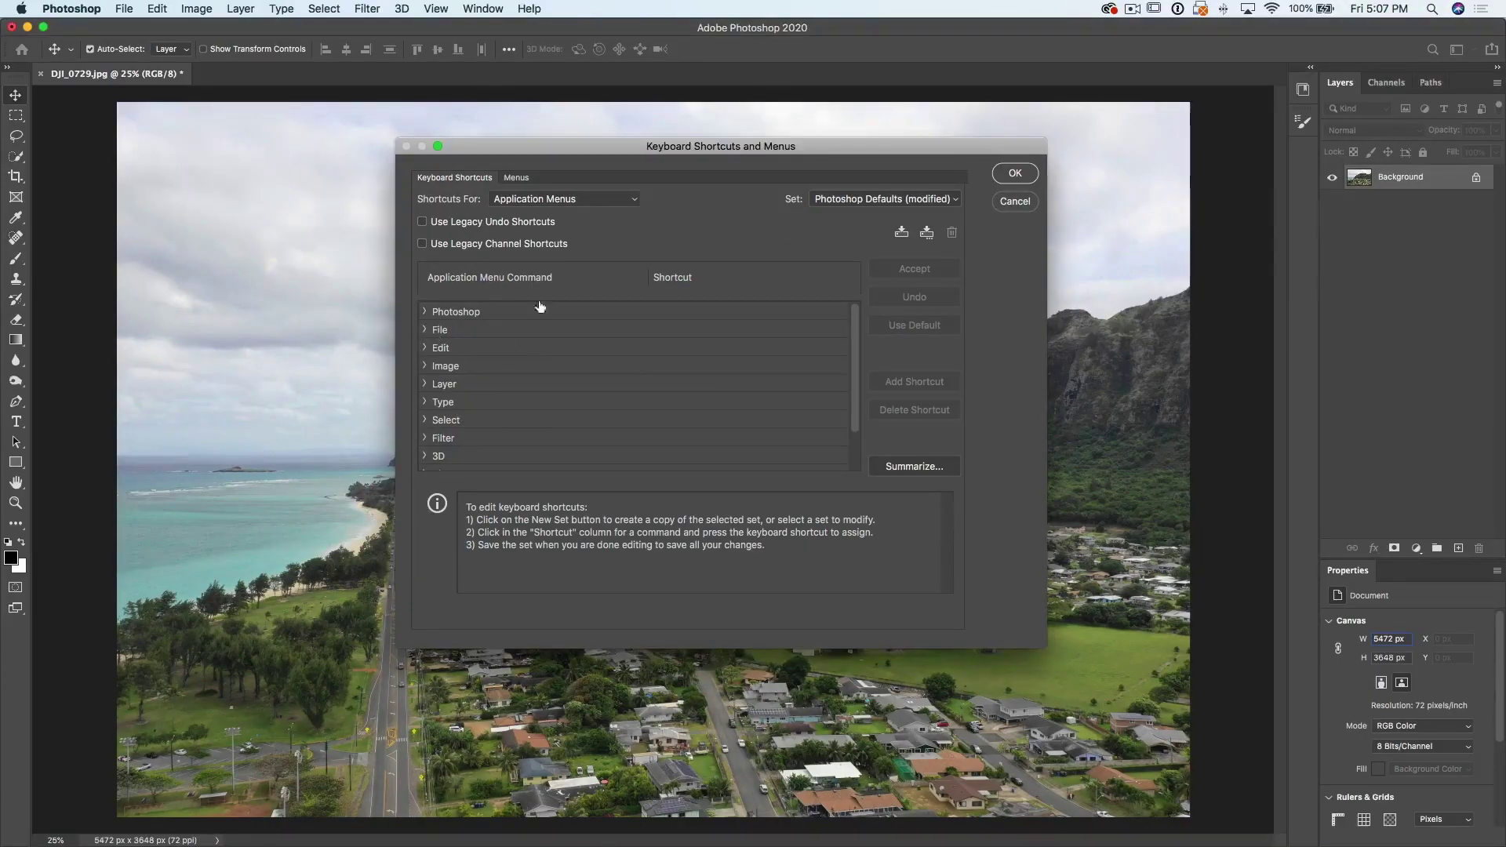
left_click(321, 9)
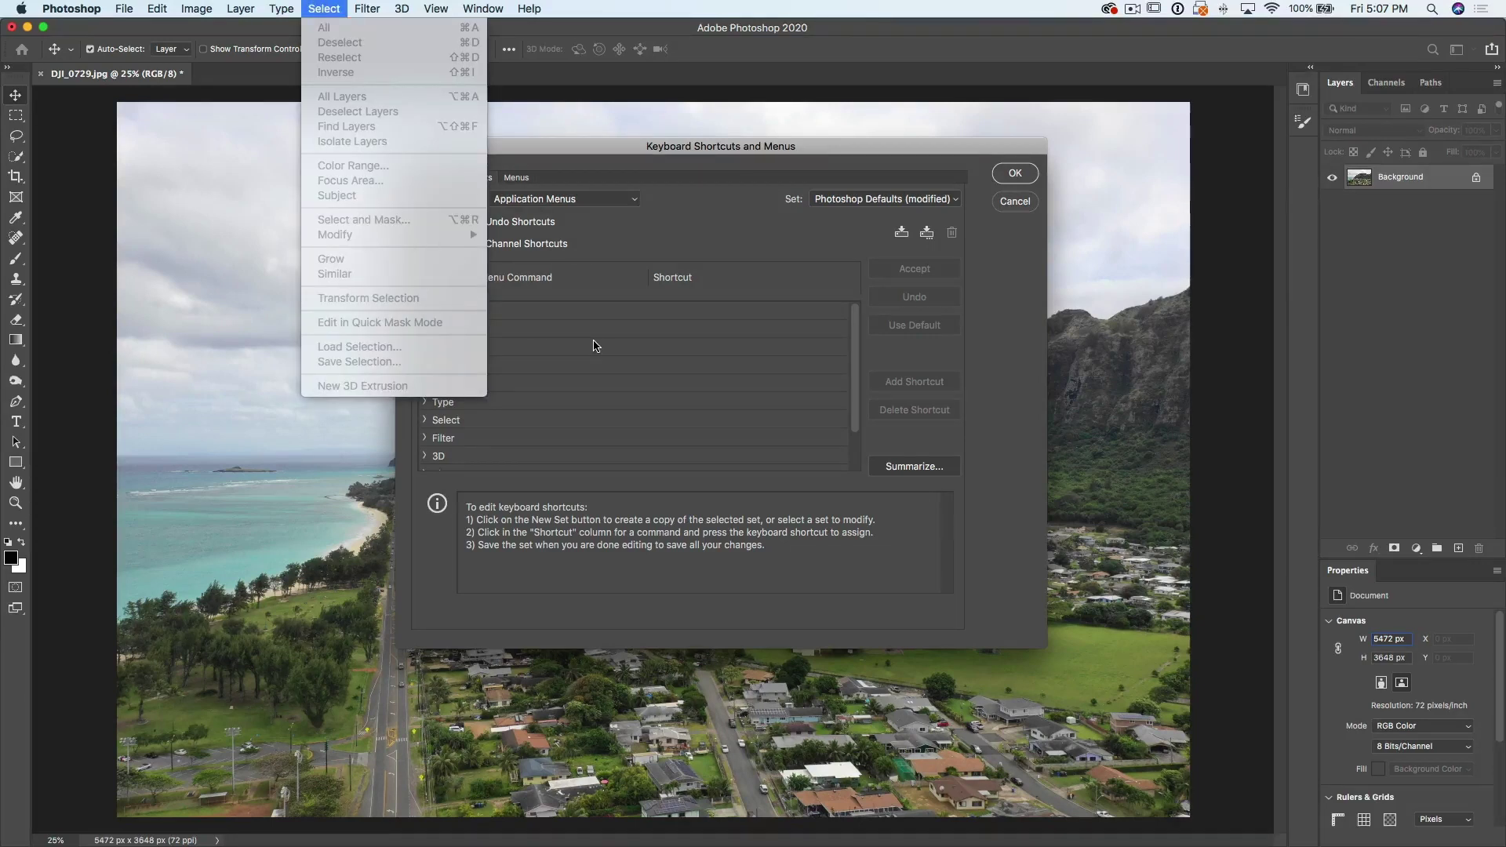
left_click(580, 151)
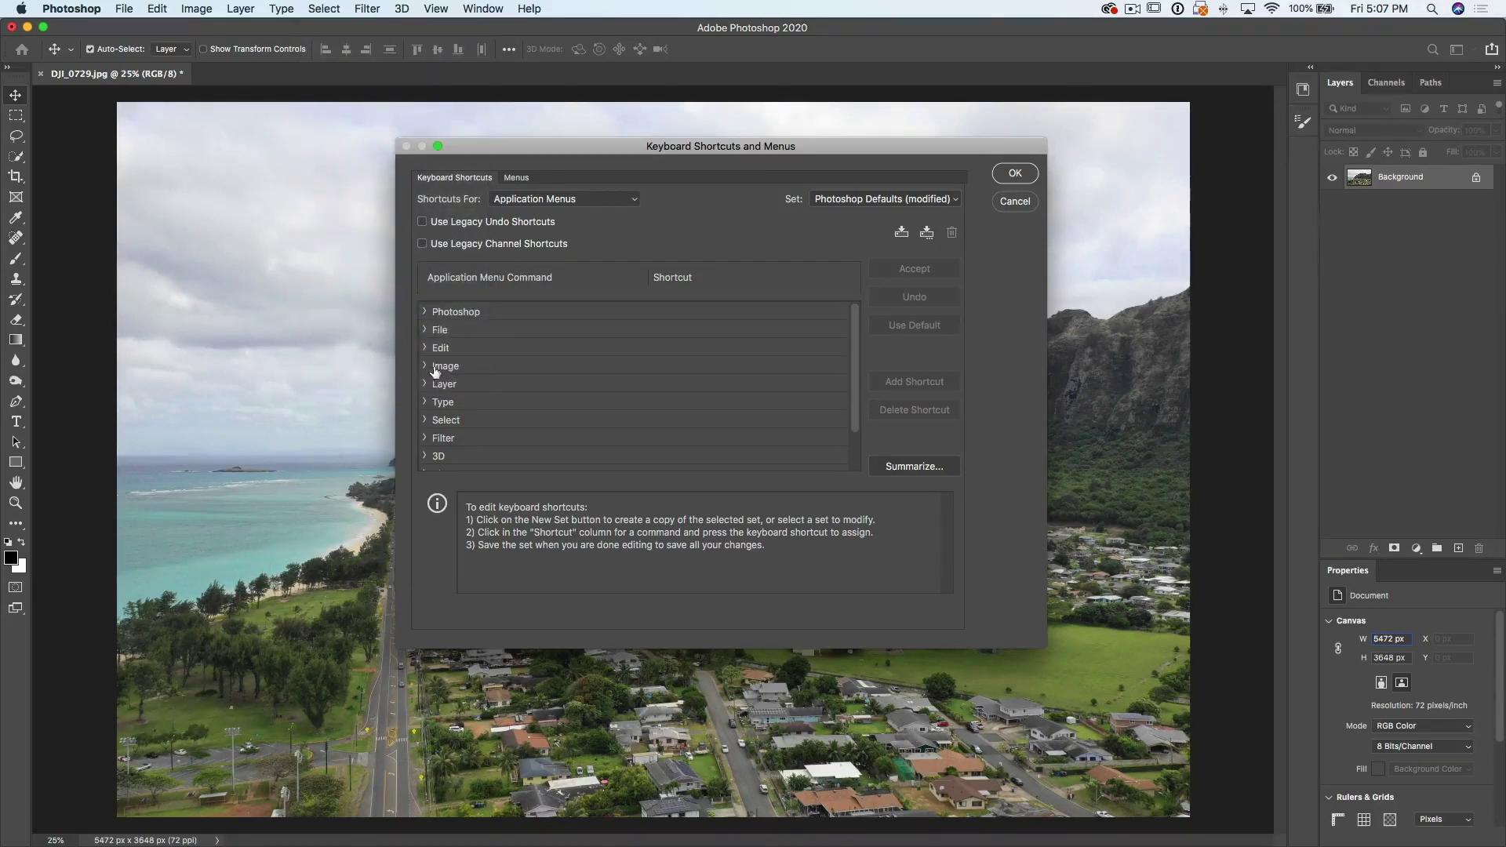
left_click(424, 420)
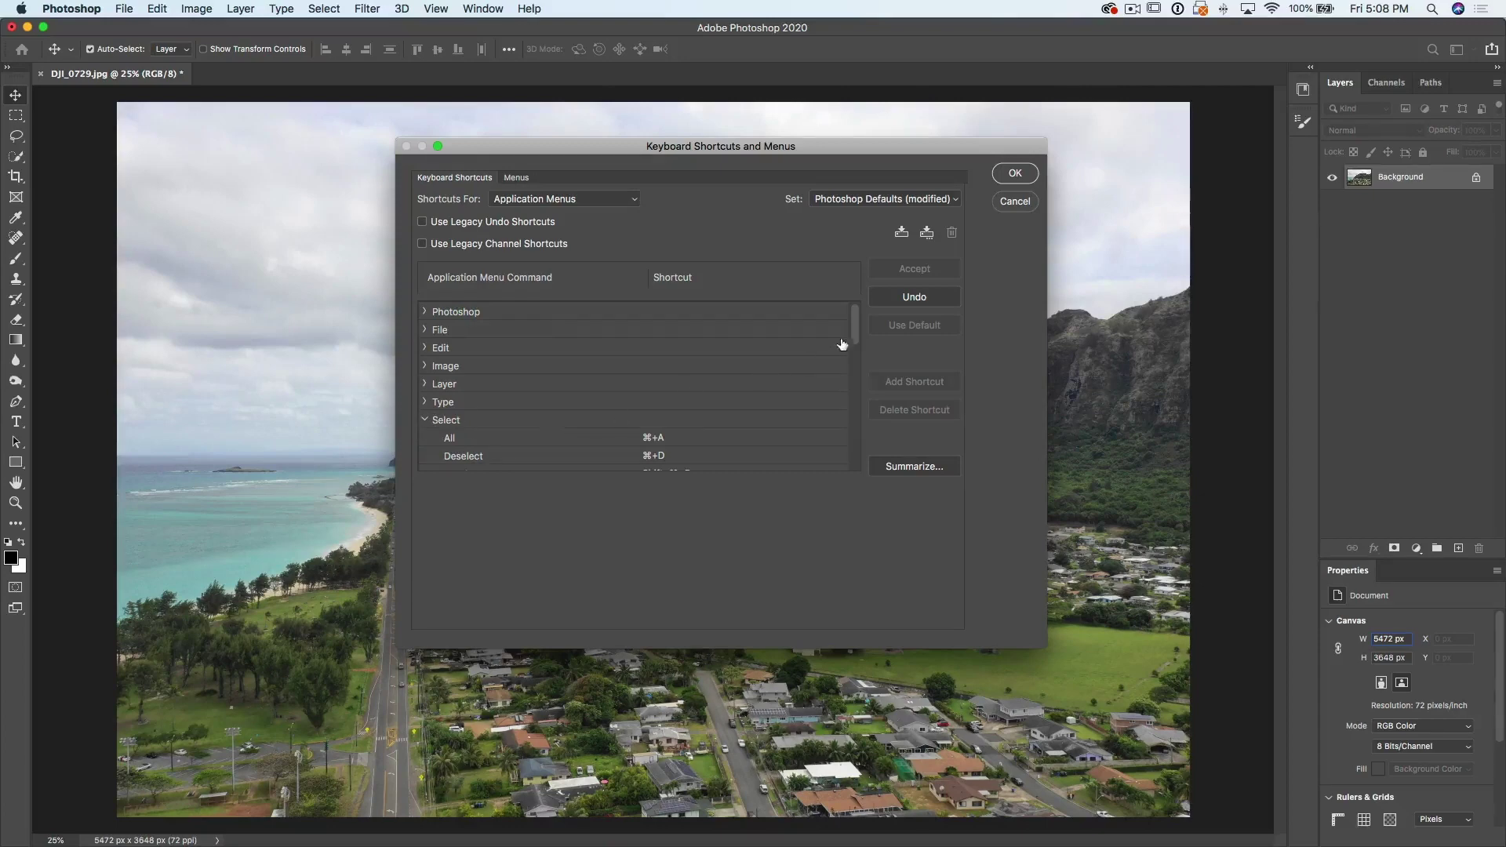
left_click_drag(855, 331, 853, 412)
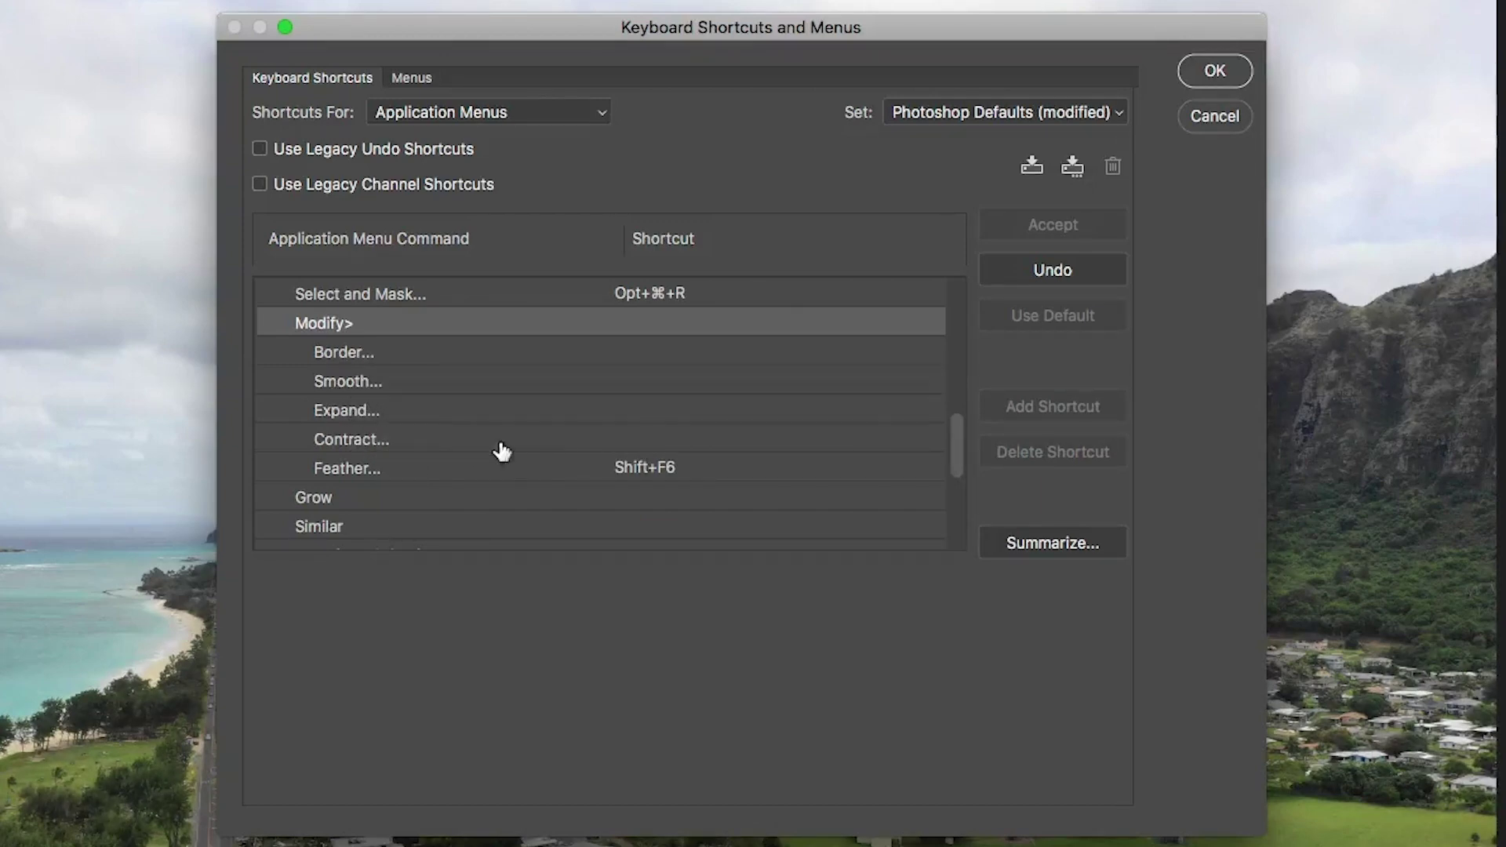
left_click(638, 410)
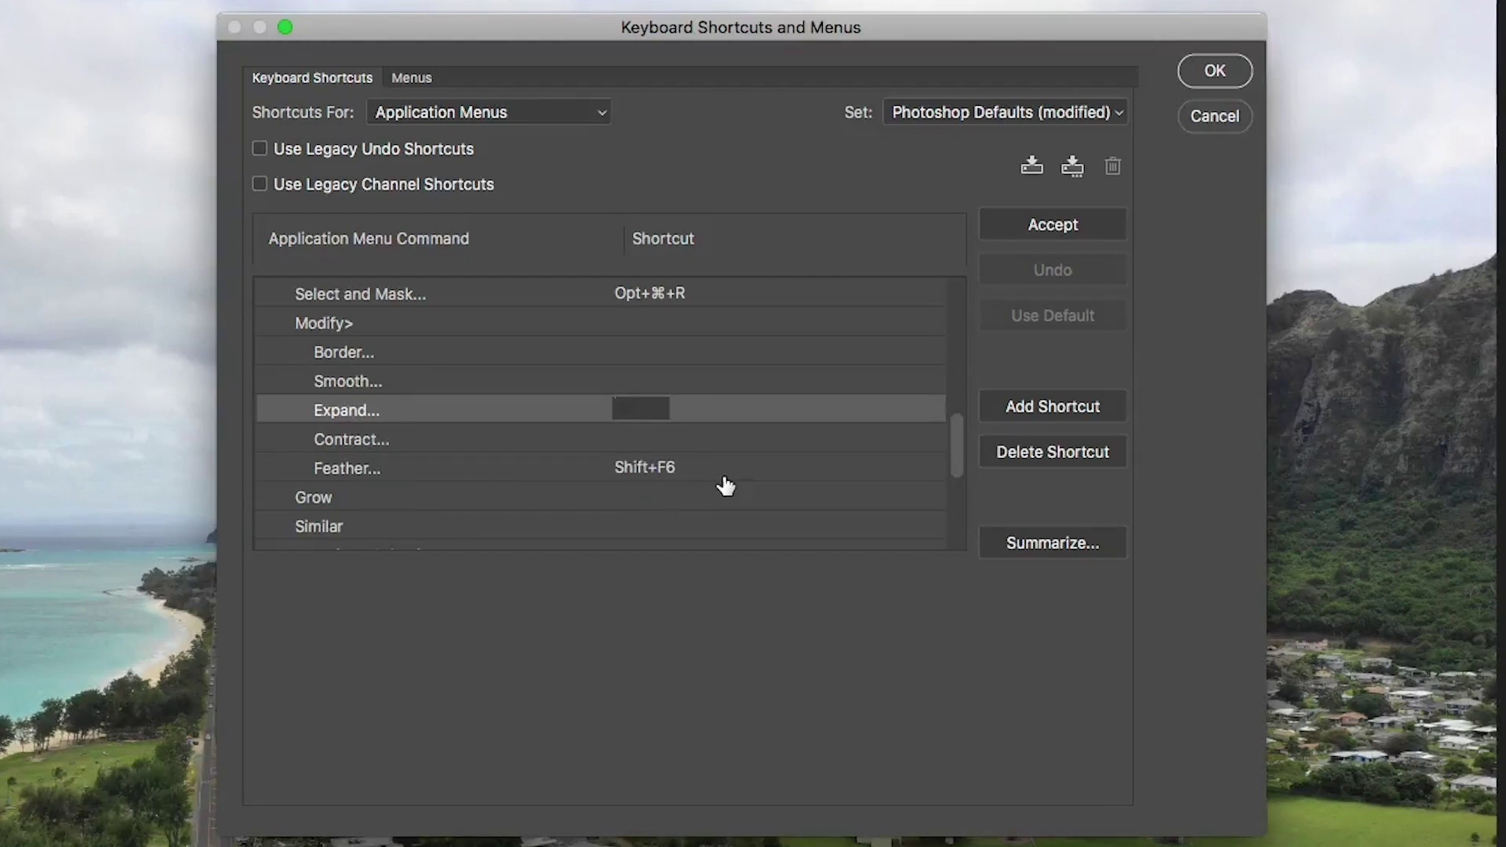
Replace Feather's Shift+F6 shortcut with Shift+⌘+F and accept the change
left_click(646, 466)
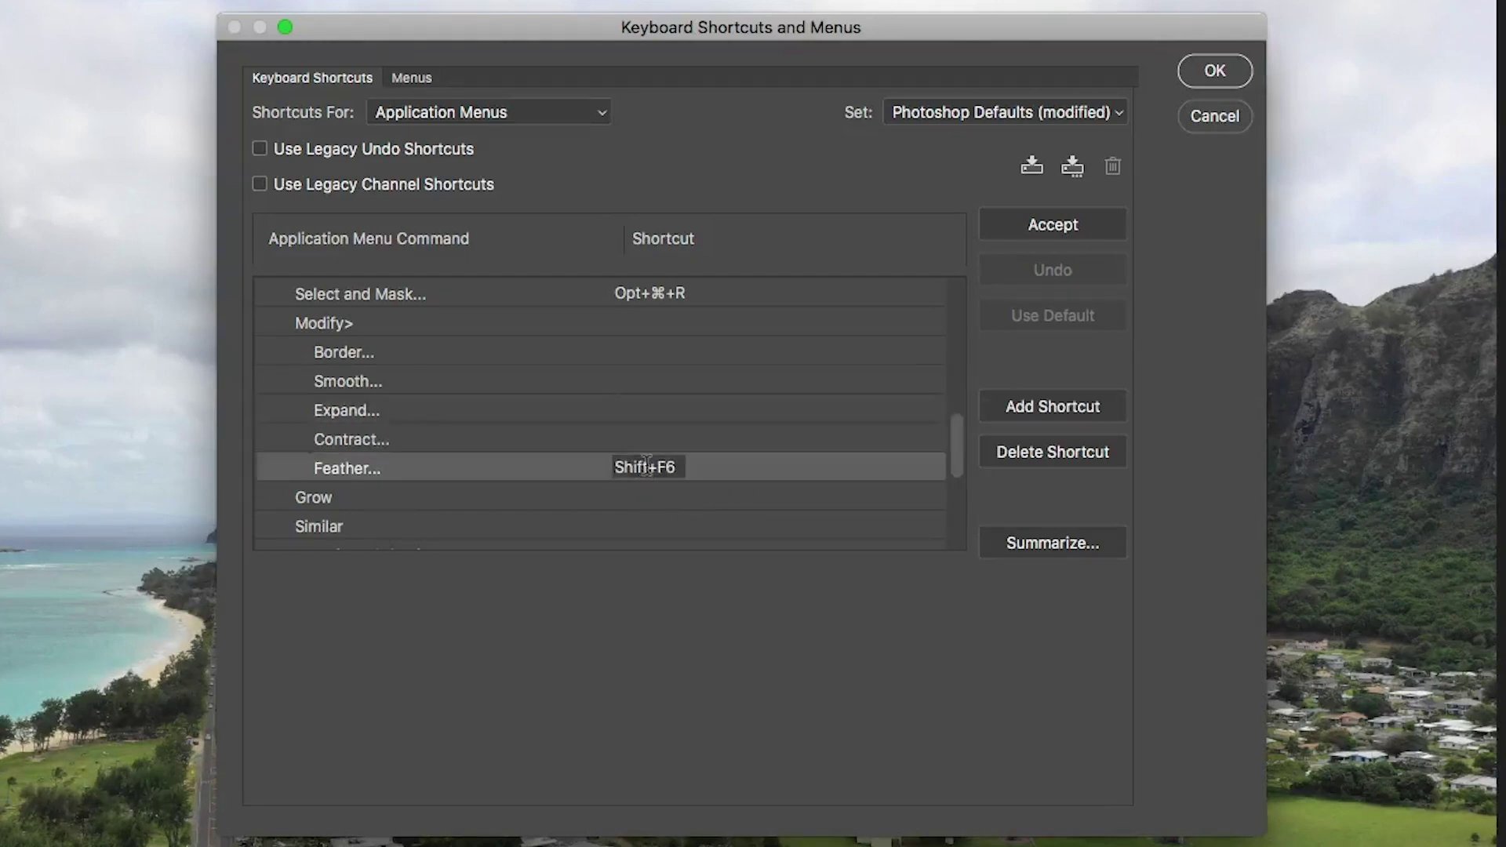
triple_click(646, 466)
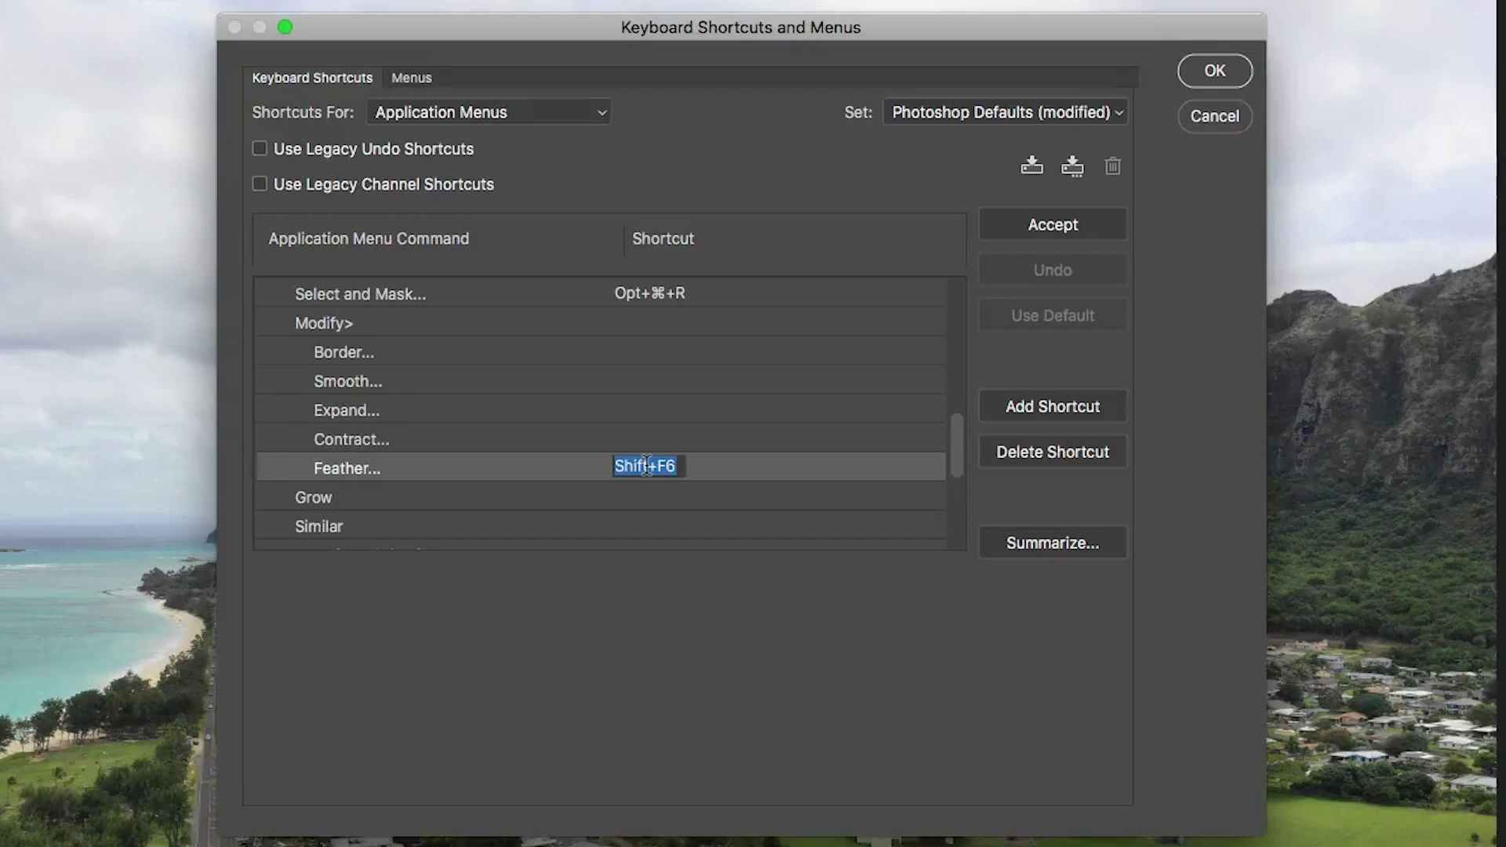
key("shift+super+f")
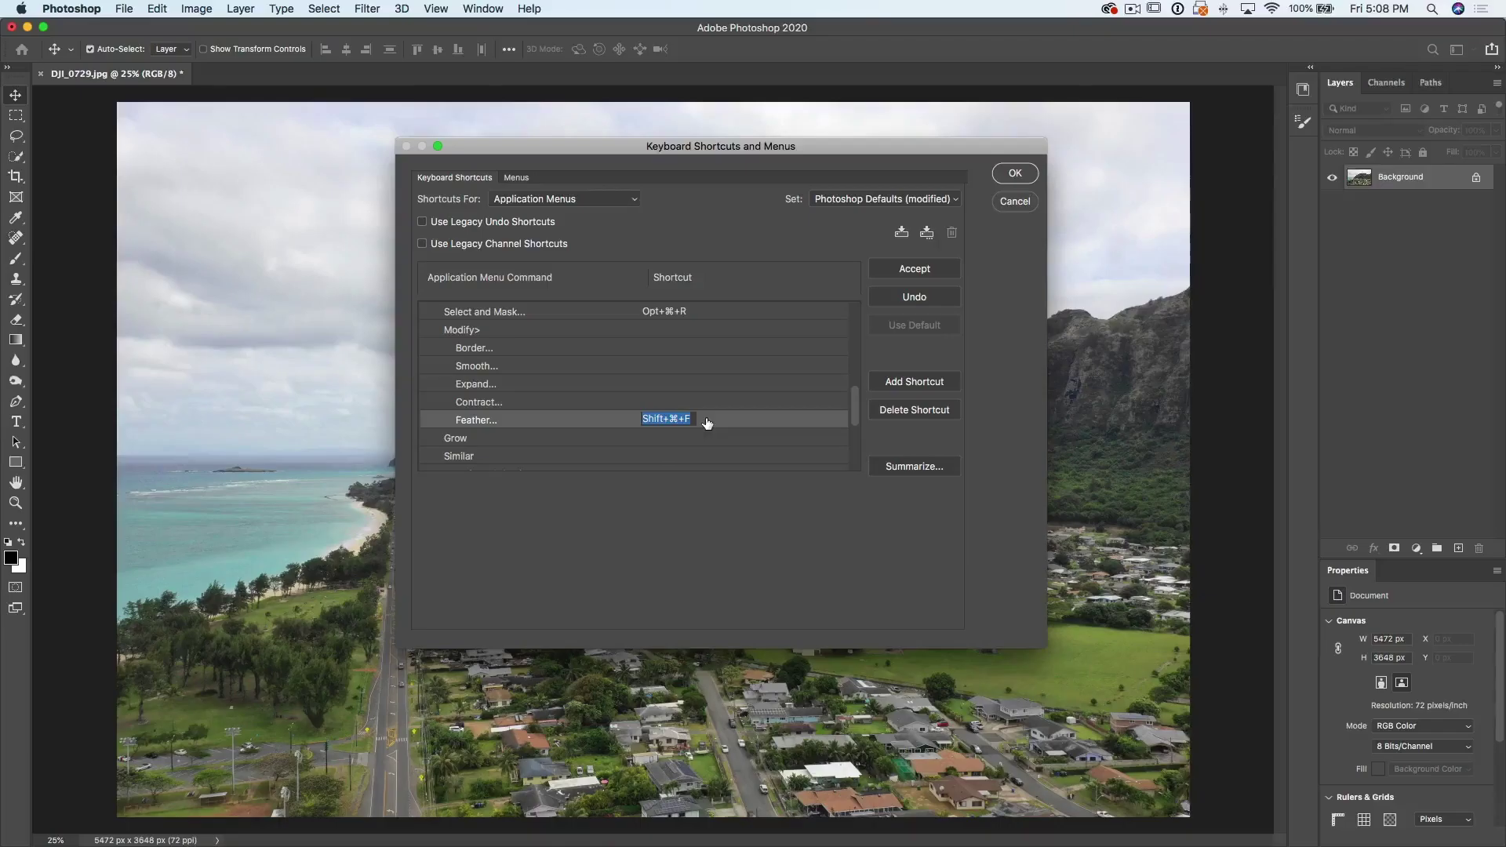
left_click(717, 383)
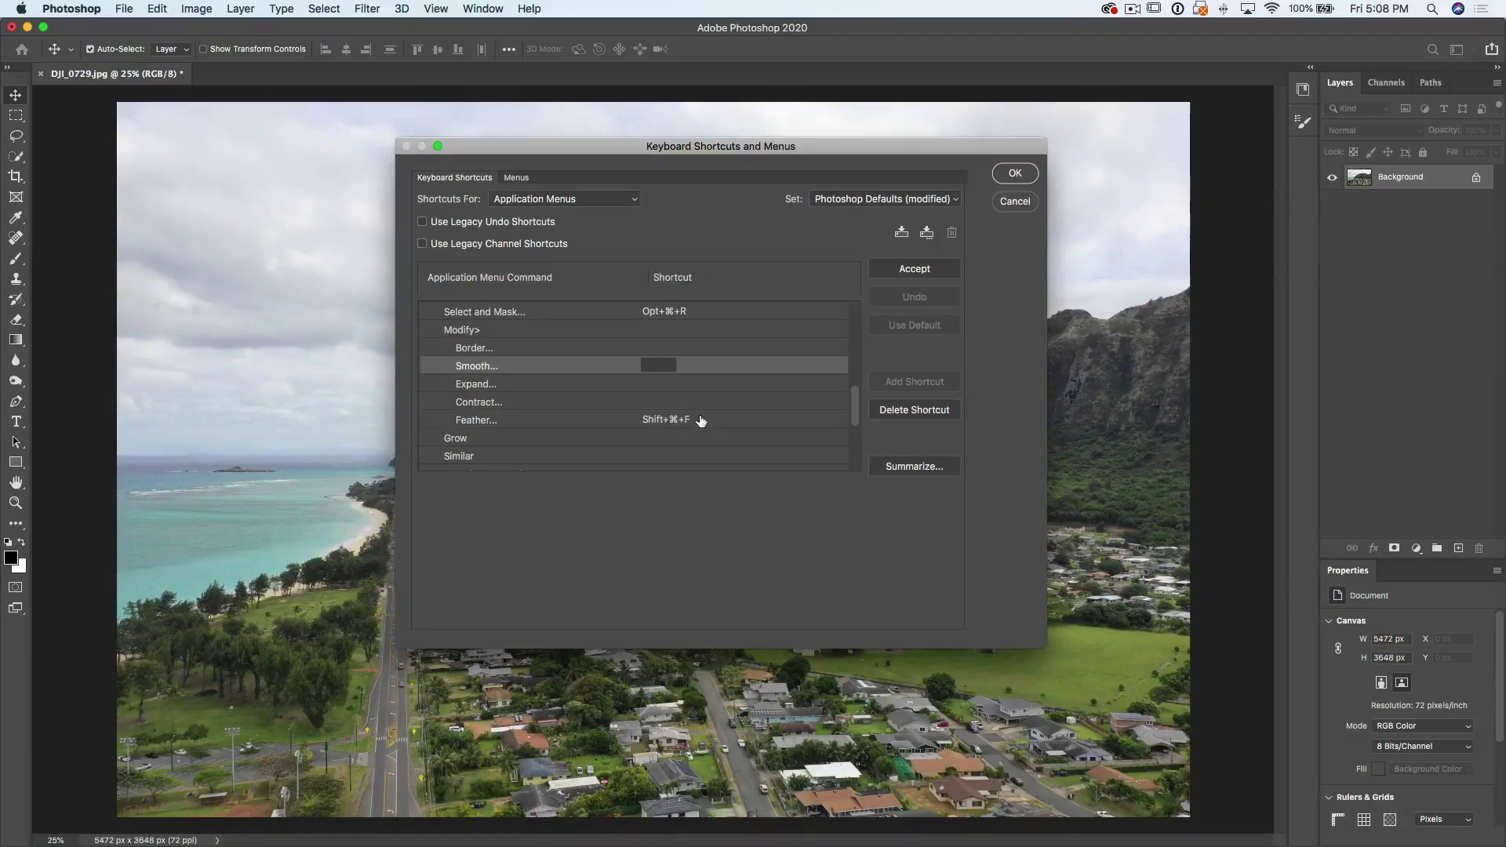
left_click(684, 420)
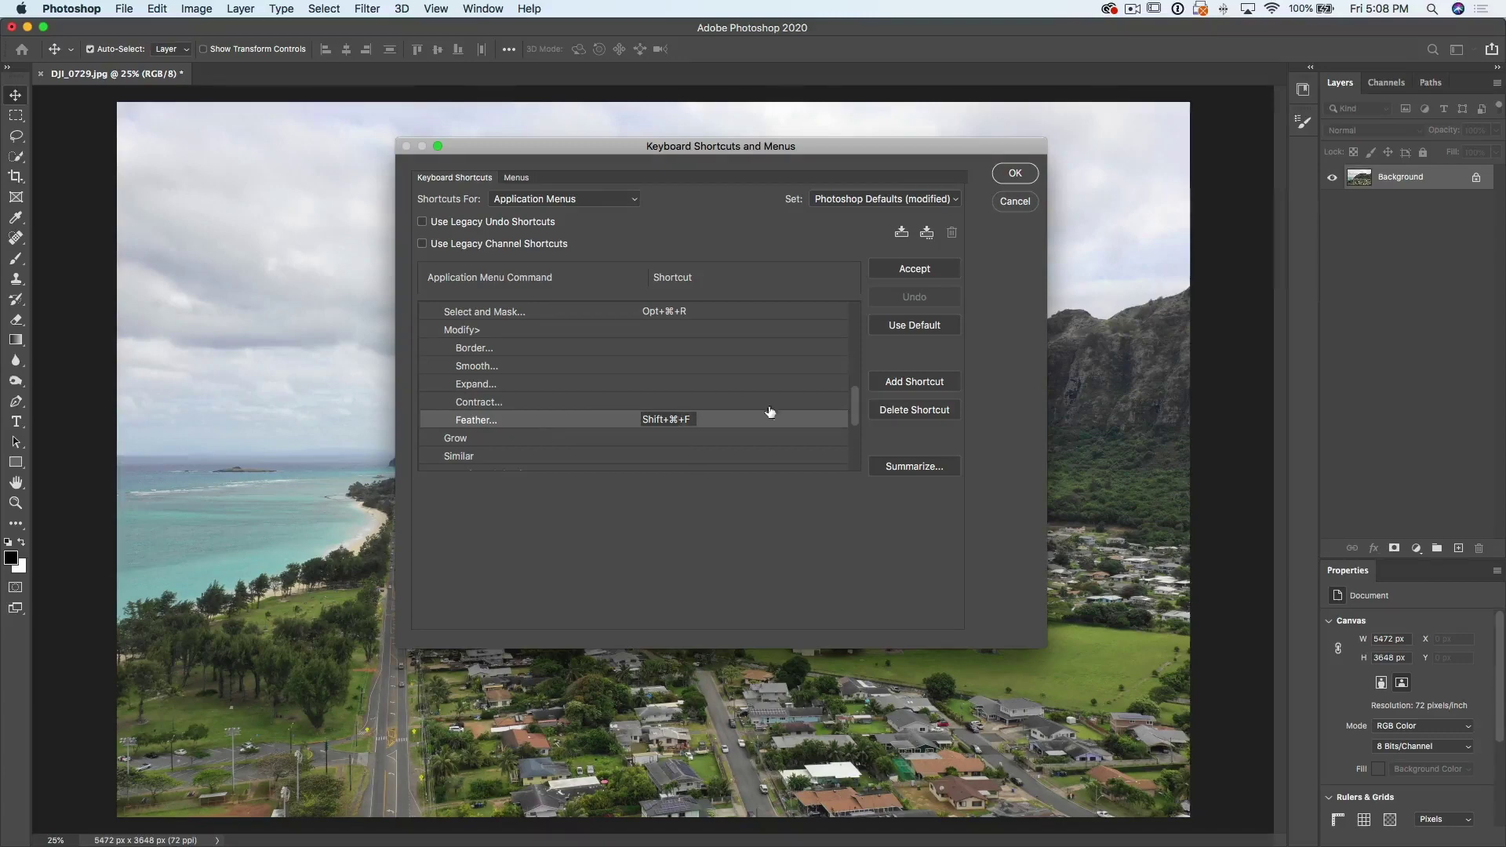
left_click(1017, 175)
left_click(1016, 174)
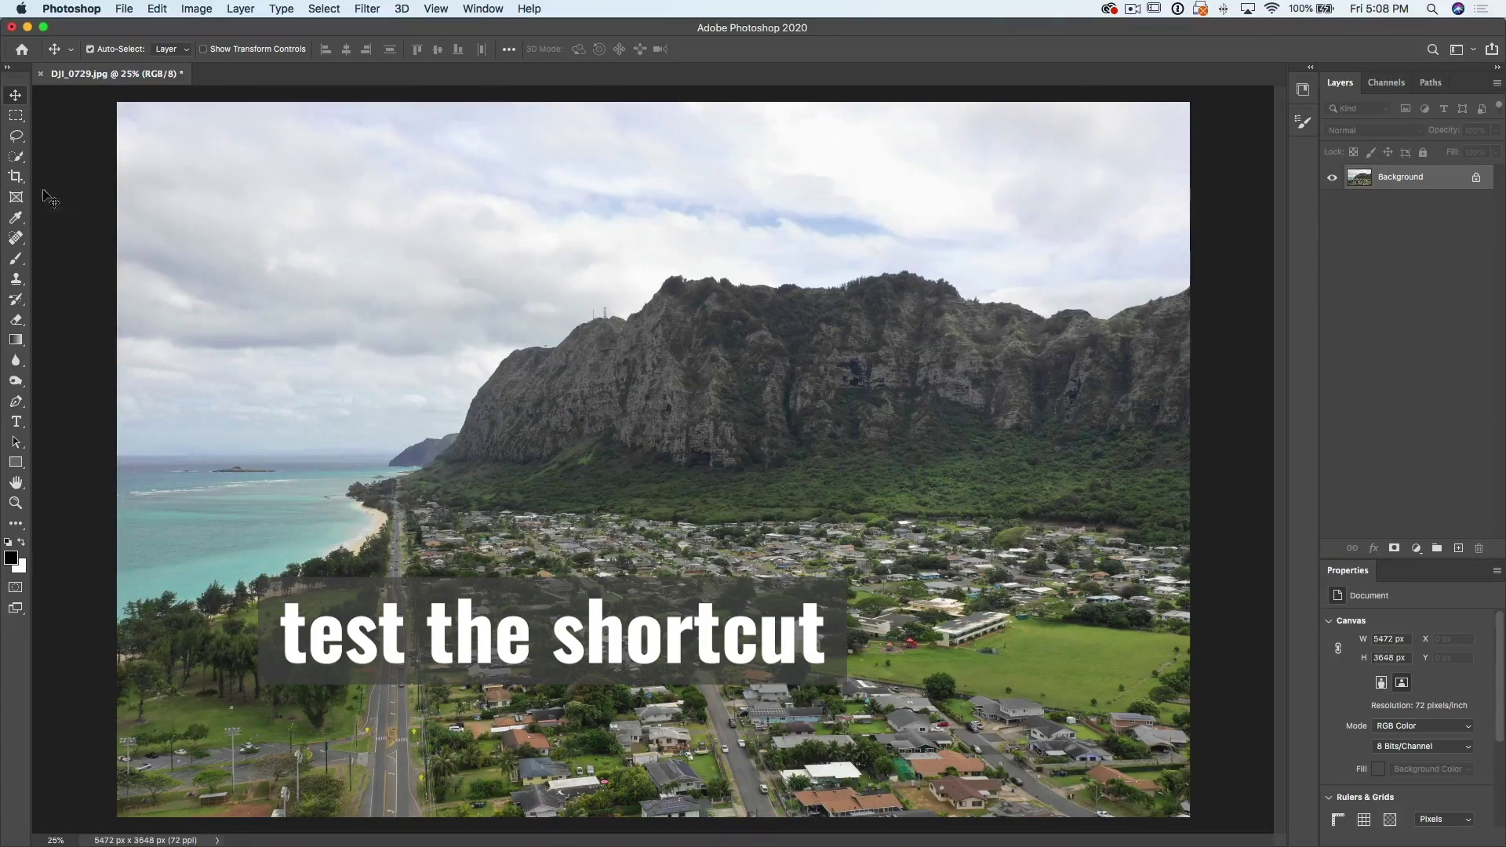
Test the new Feather shortcut on a rectangular selection over the mountain, then cancel Feather Selection
left_click(16, 115)
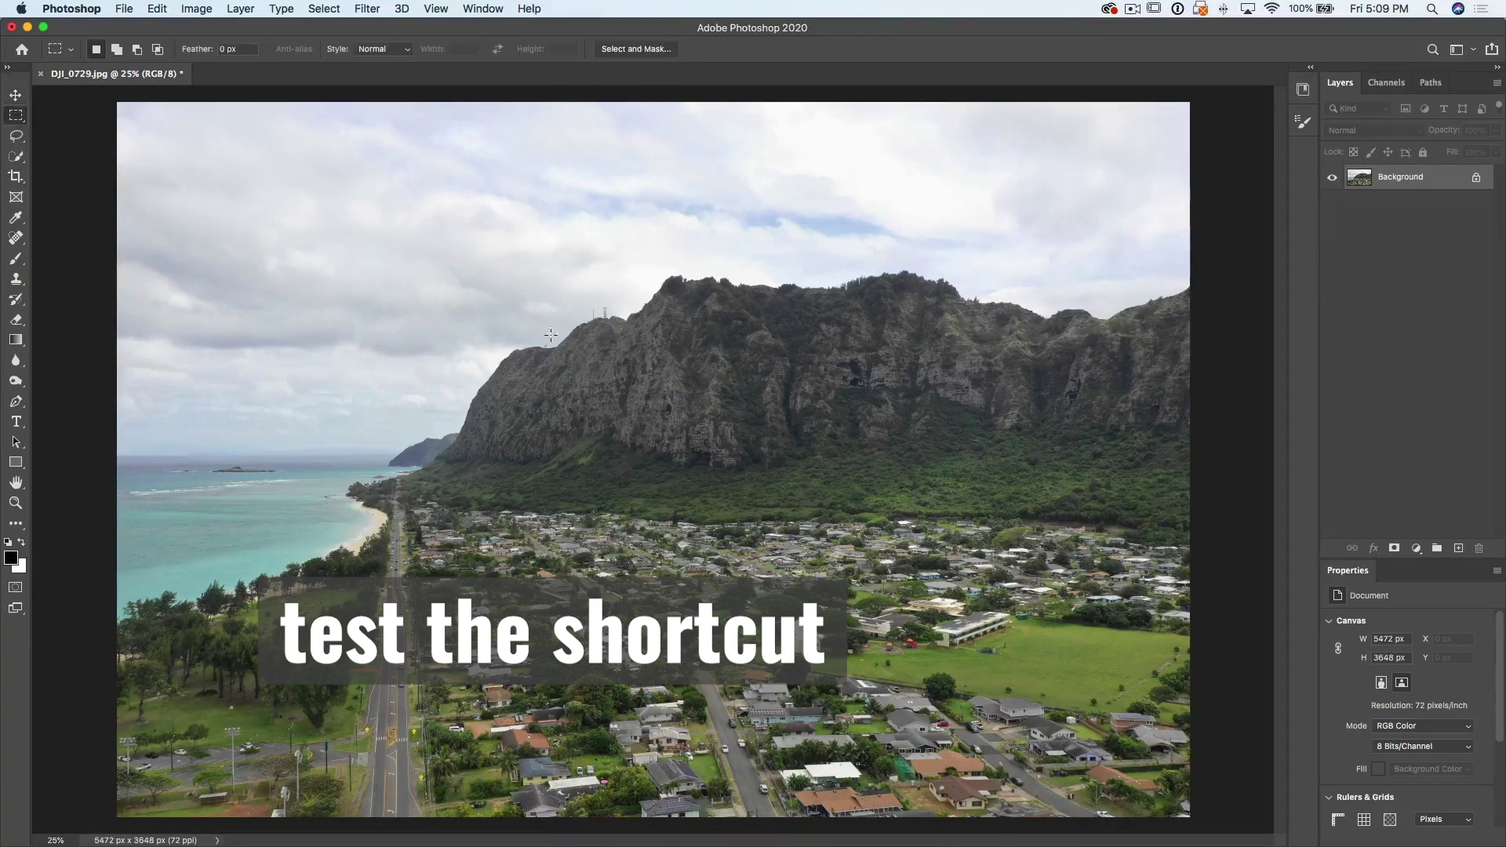
left_click_drag(472, 279, 749, 476)
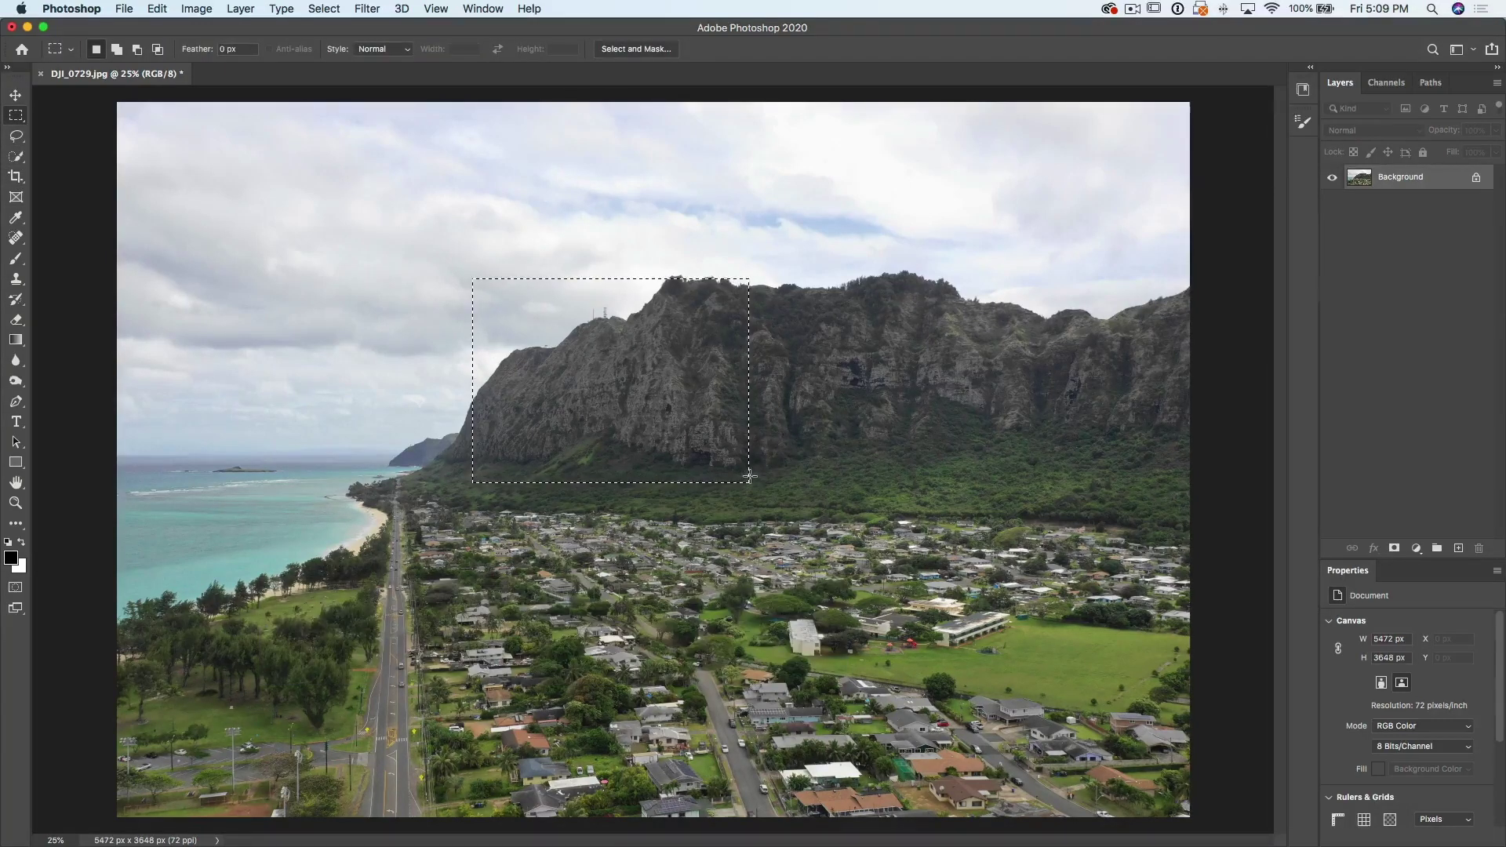
key("shift+F6")
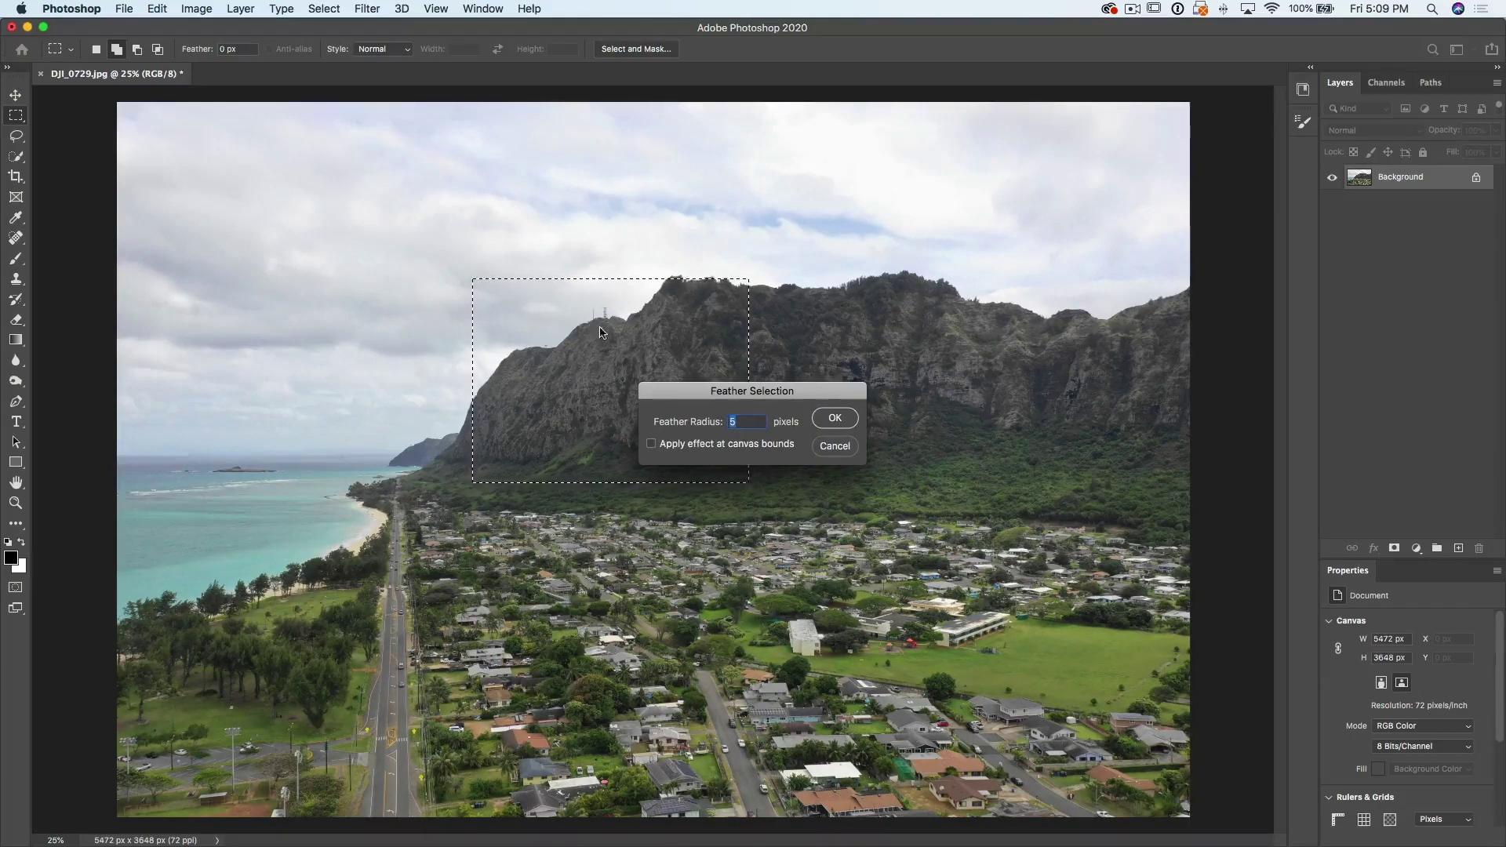
left_click(835, 446)
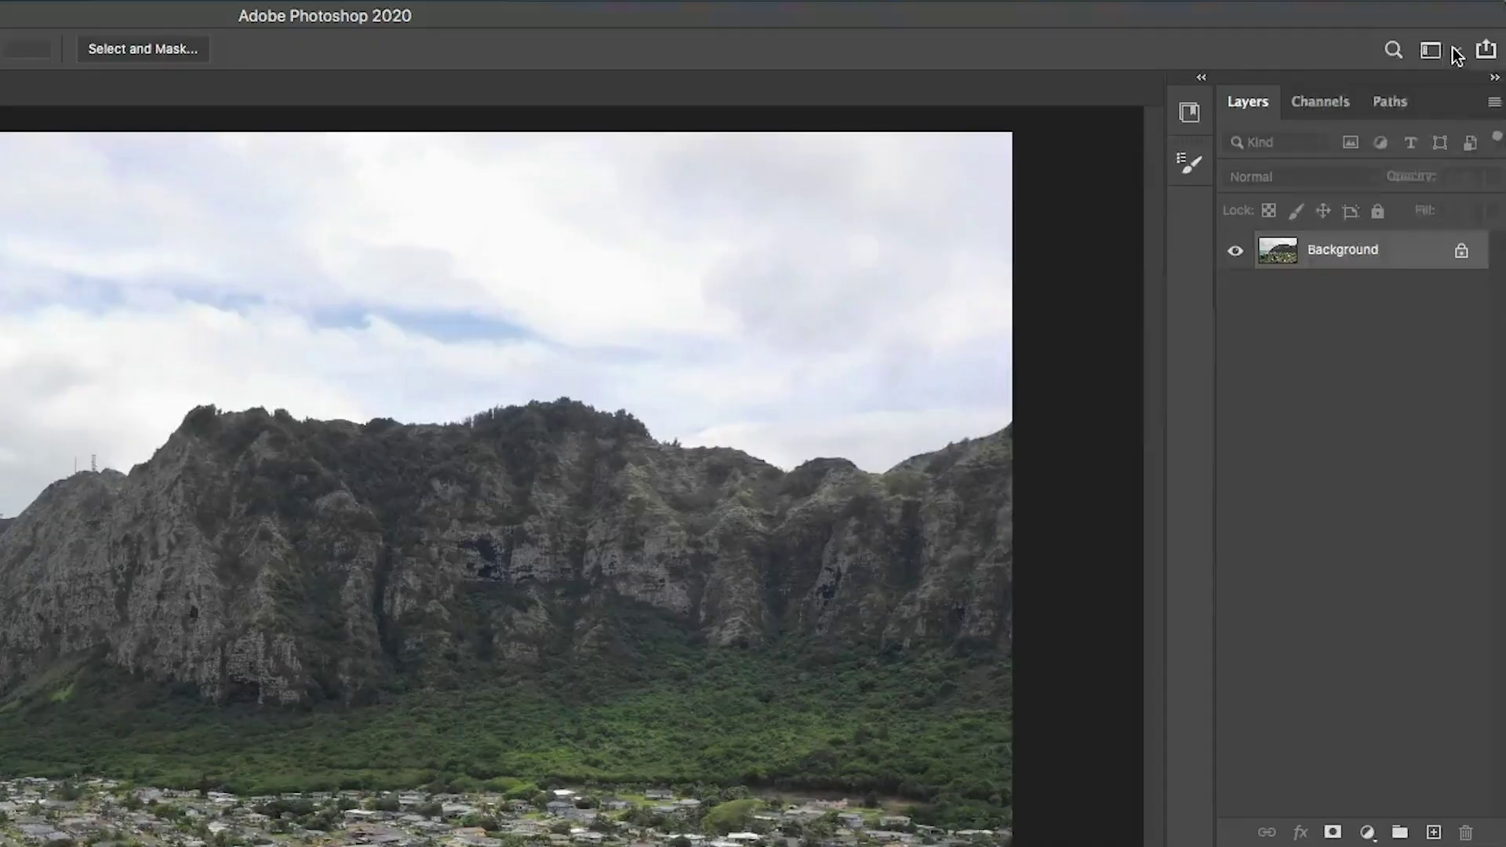
left_click(1452, 49)
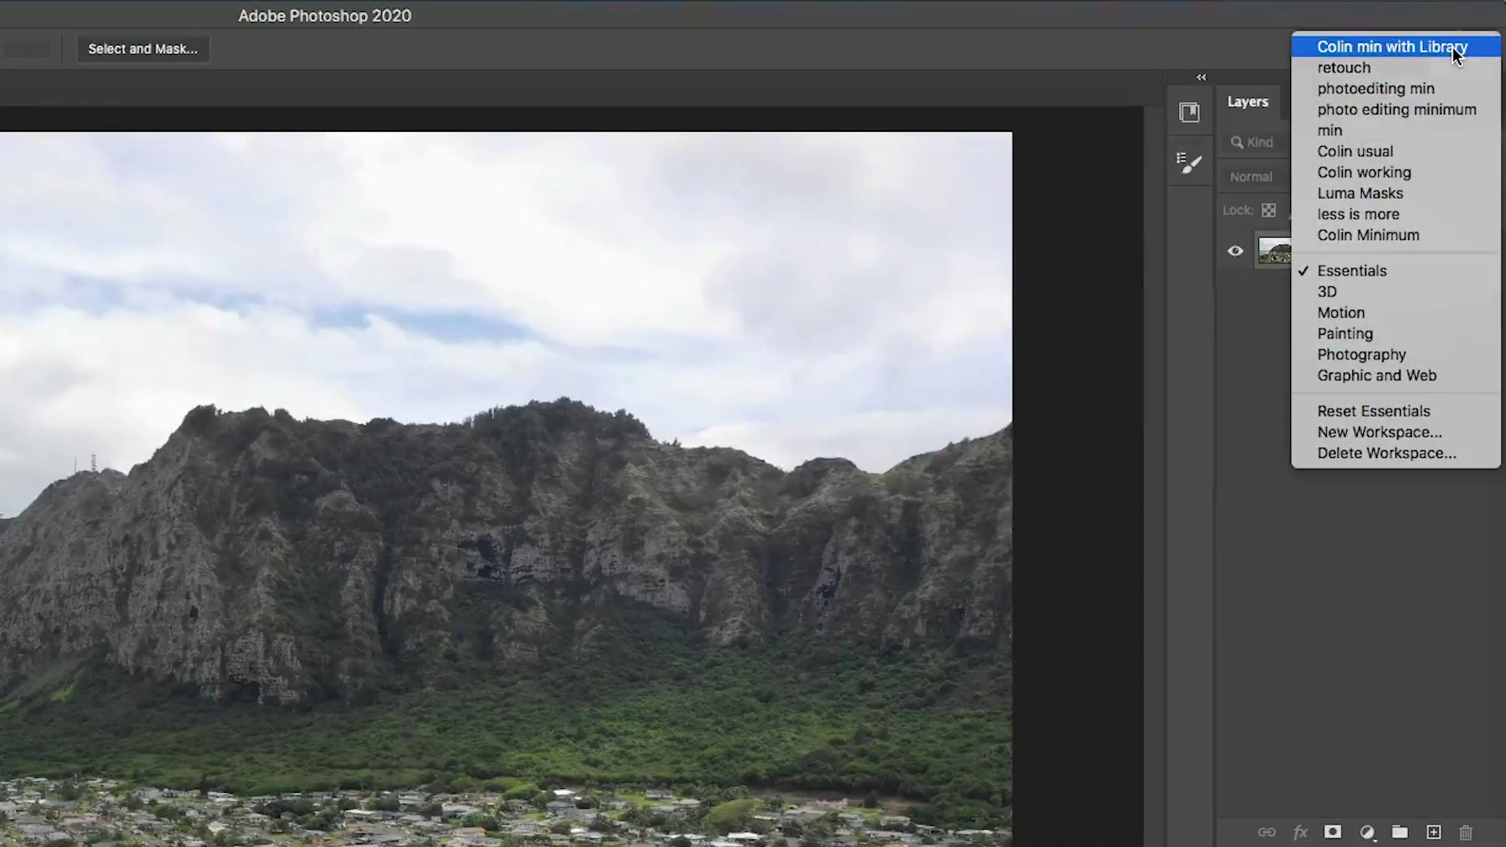
Save a new workspace named Colin Photo that includes menus and toolbar
left_click(1376, 429)
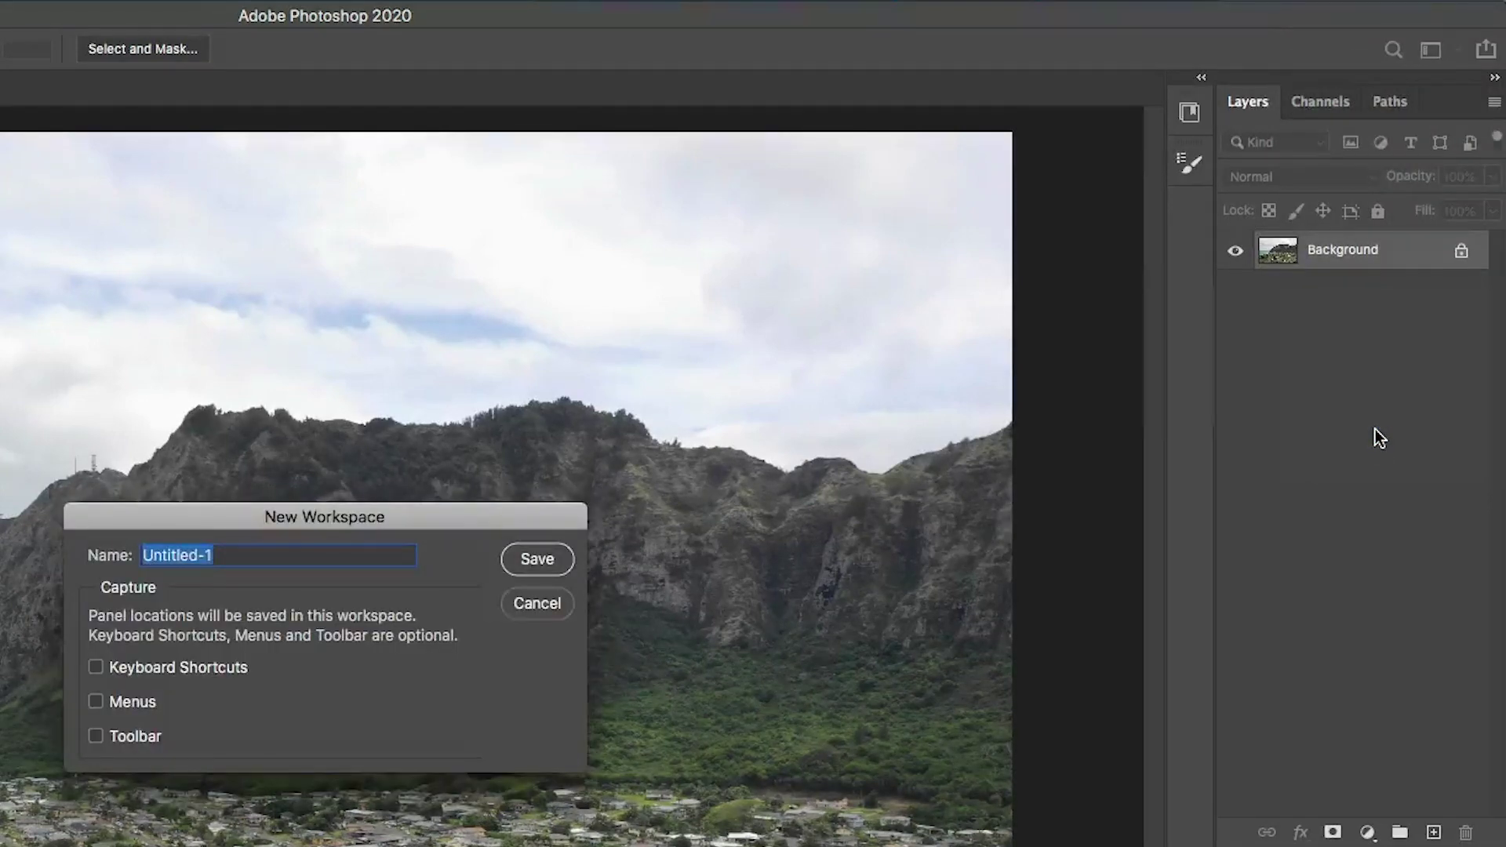
type("Colin Photo")
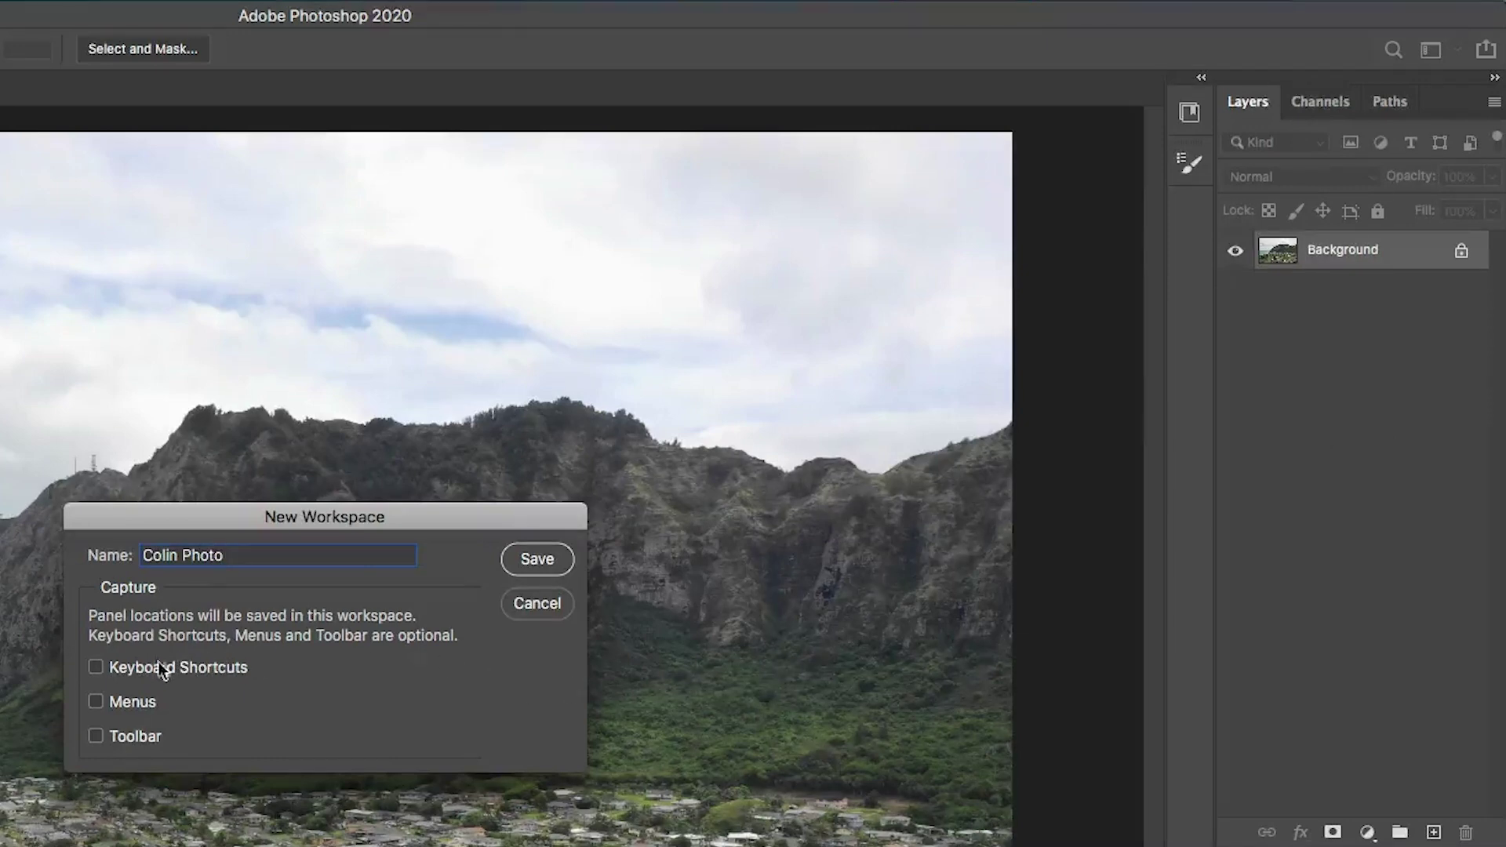
left_click(133, 698)
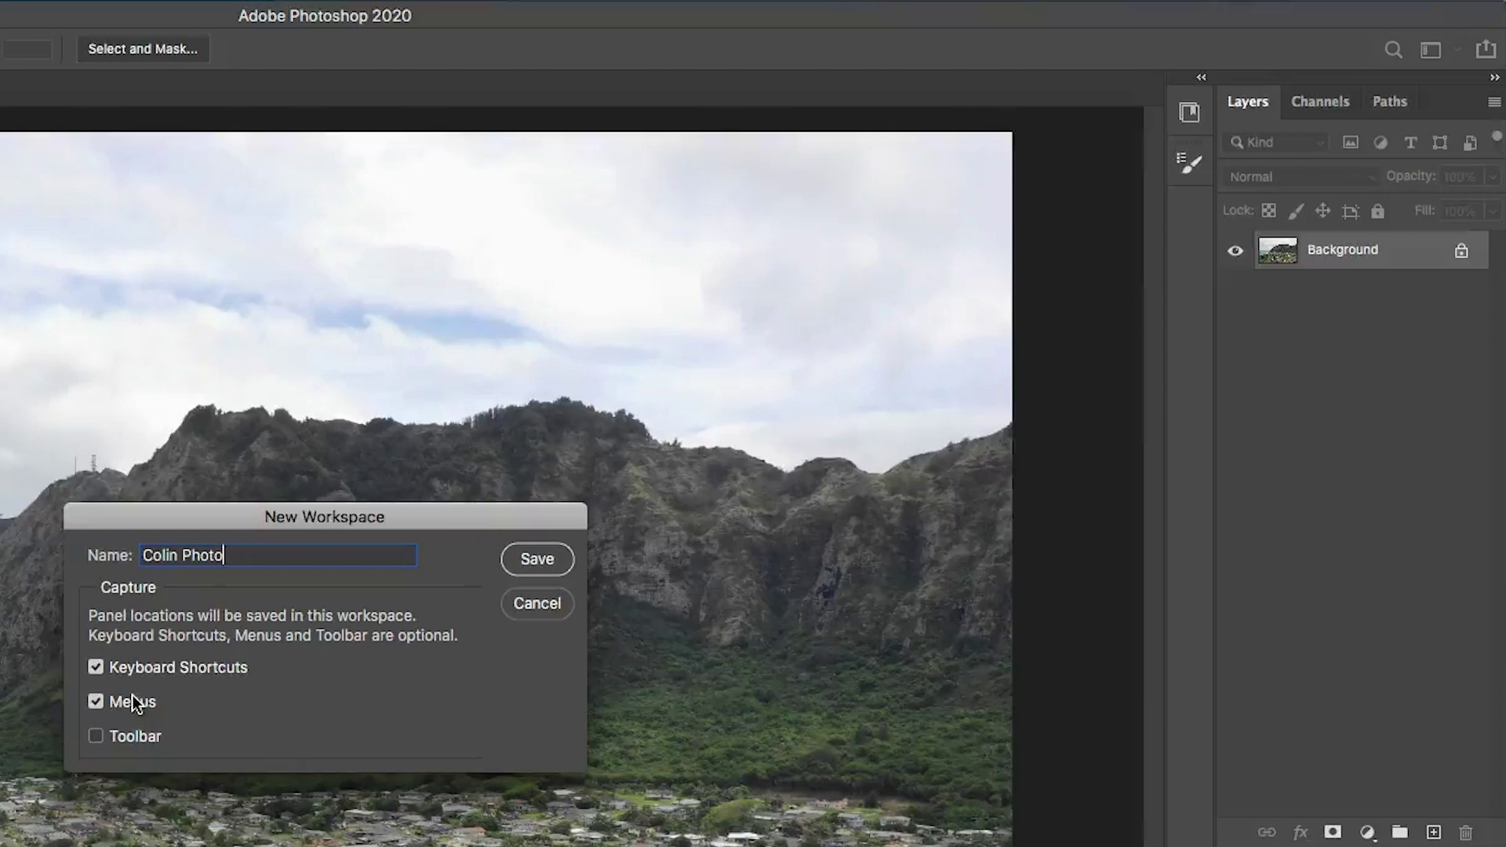
left_click(135, 735)
left_click(537, 560)
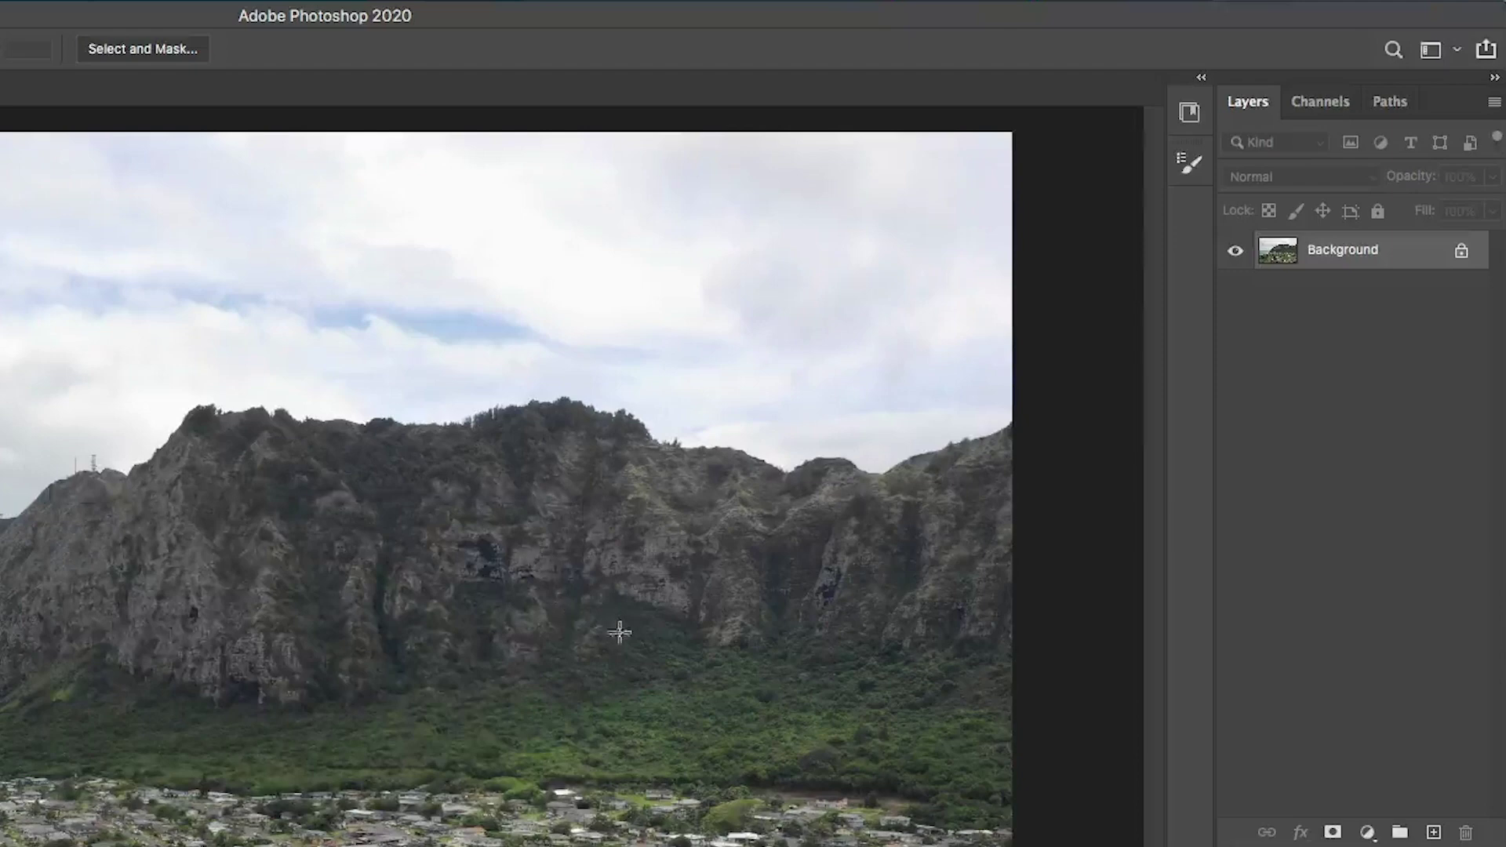
left_click(1457, 50)
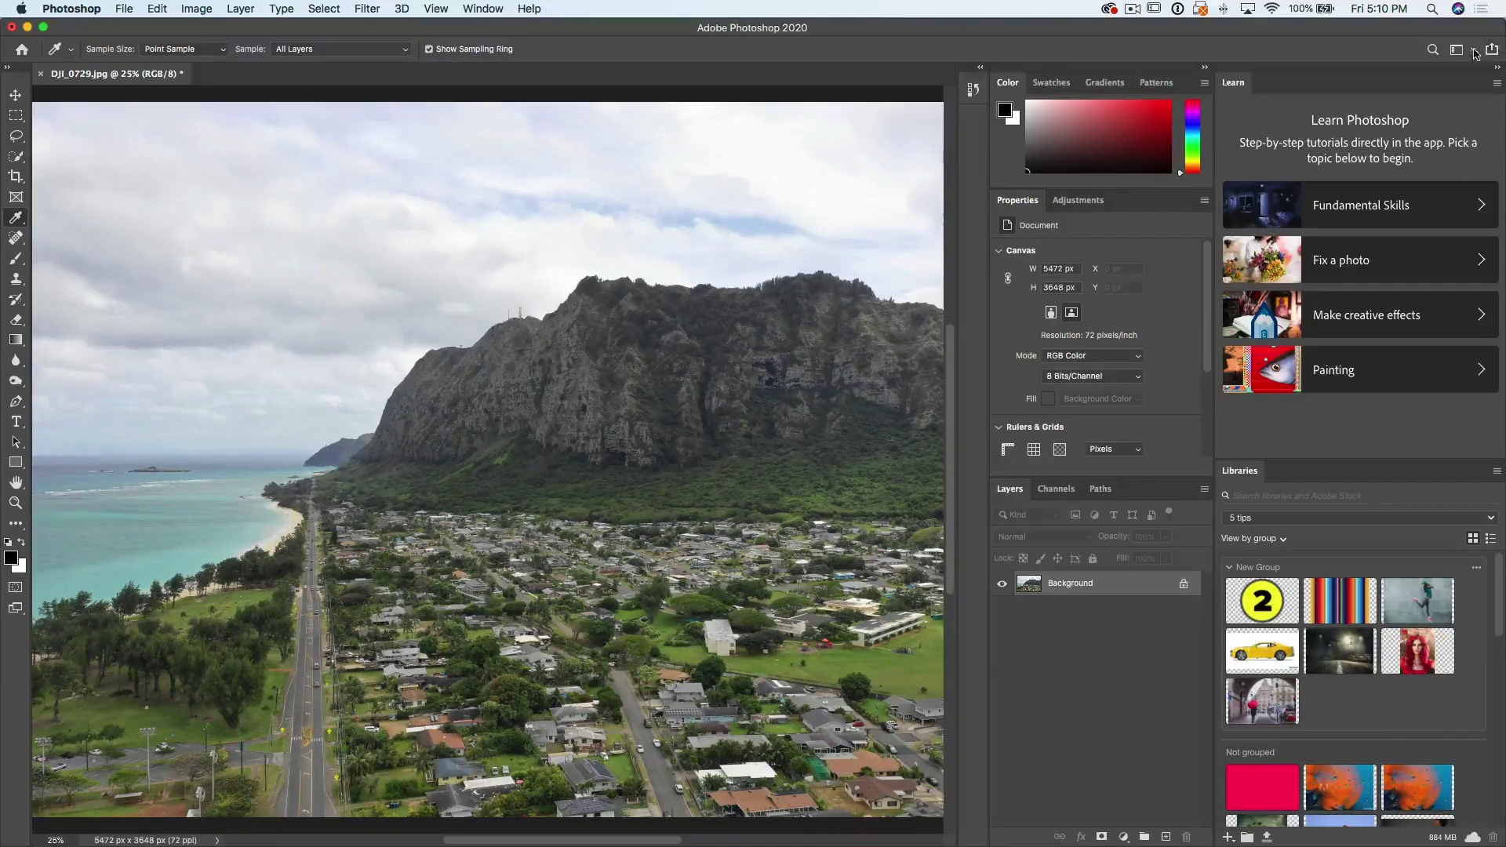
Load the Colin Photo workspace and float the Libraries and Layers panels over the canvas
left_click(1475, 50)
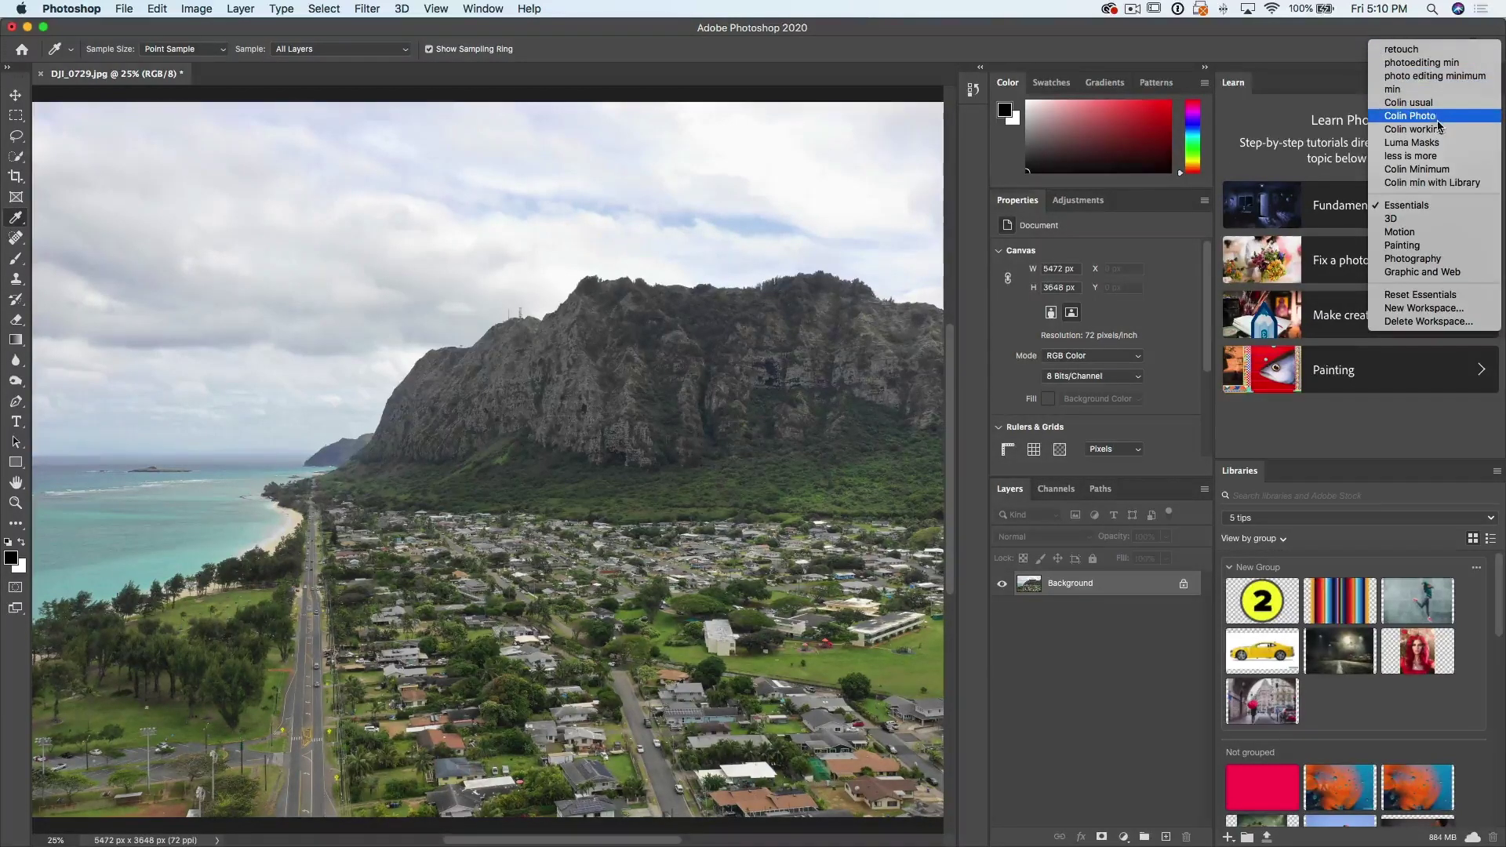
left_click(1410, 116)
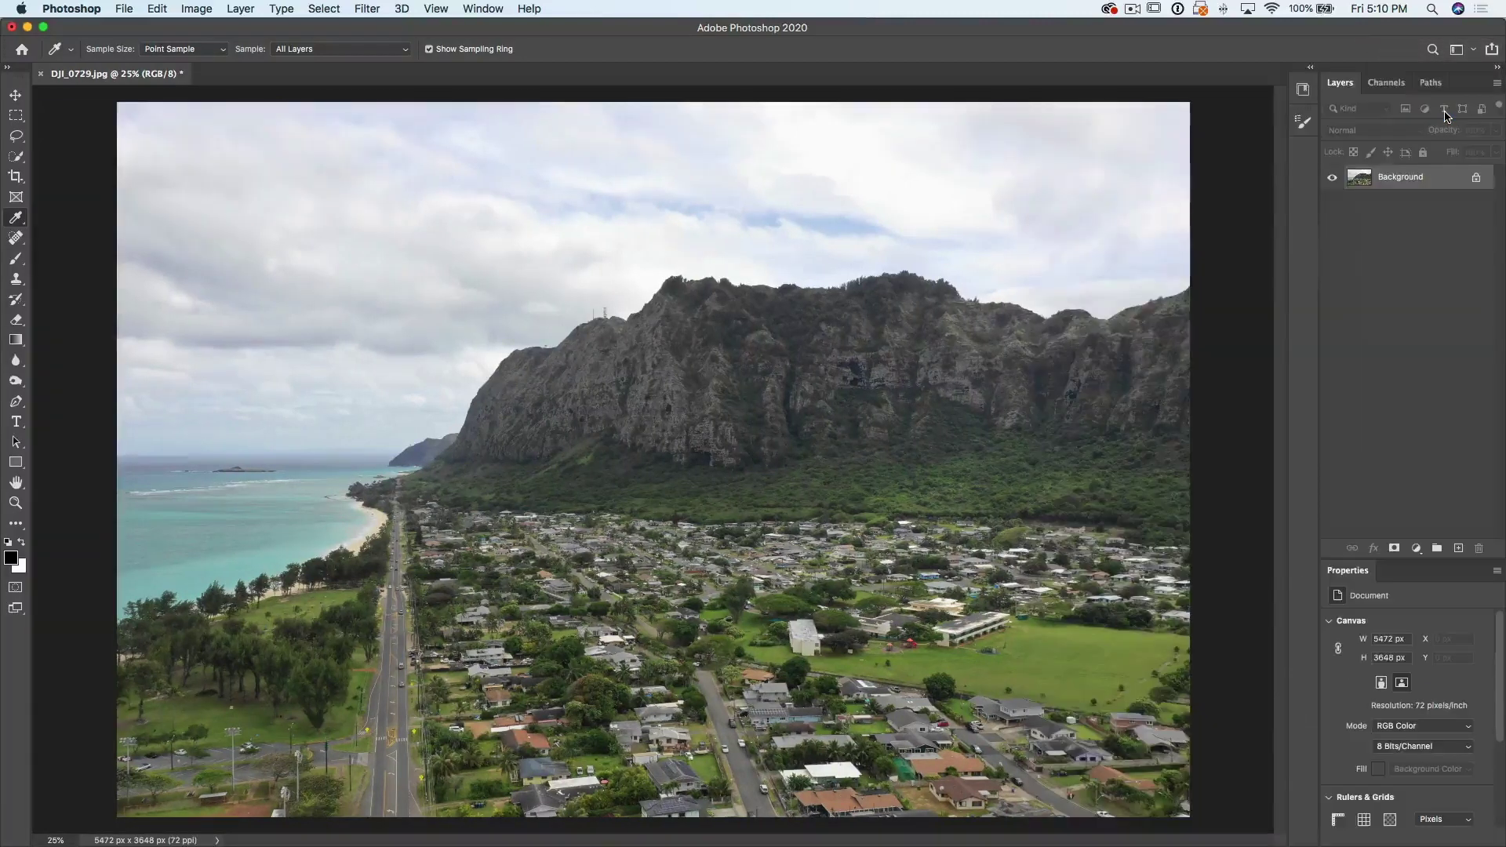
left_click(1305, 91)
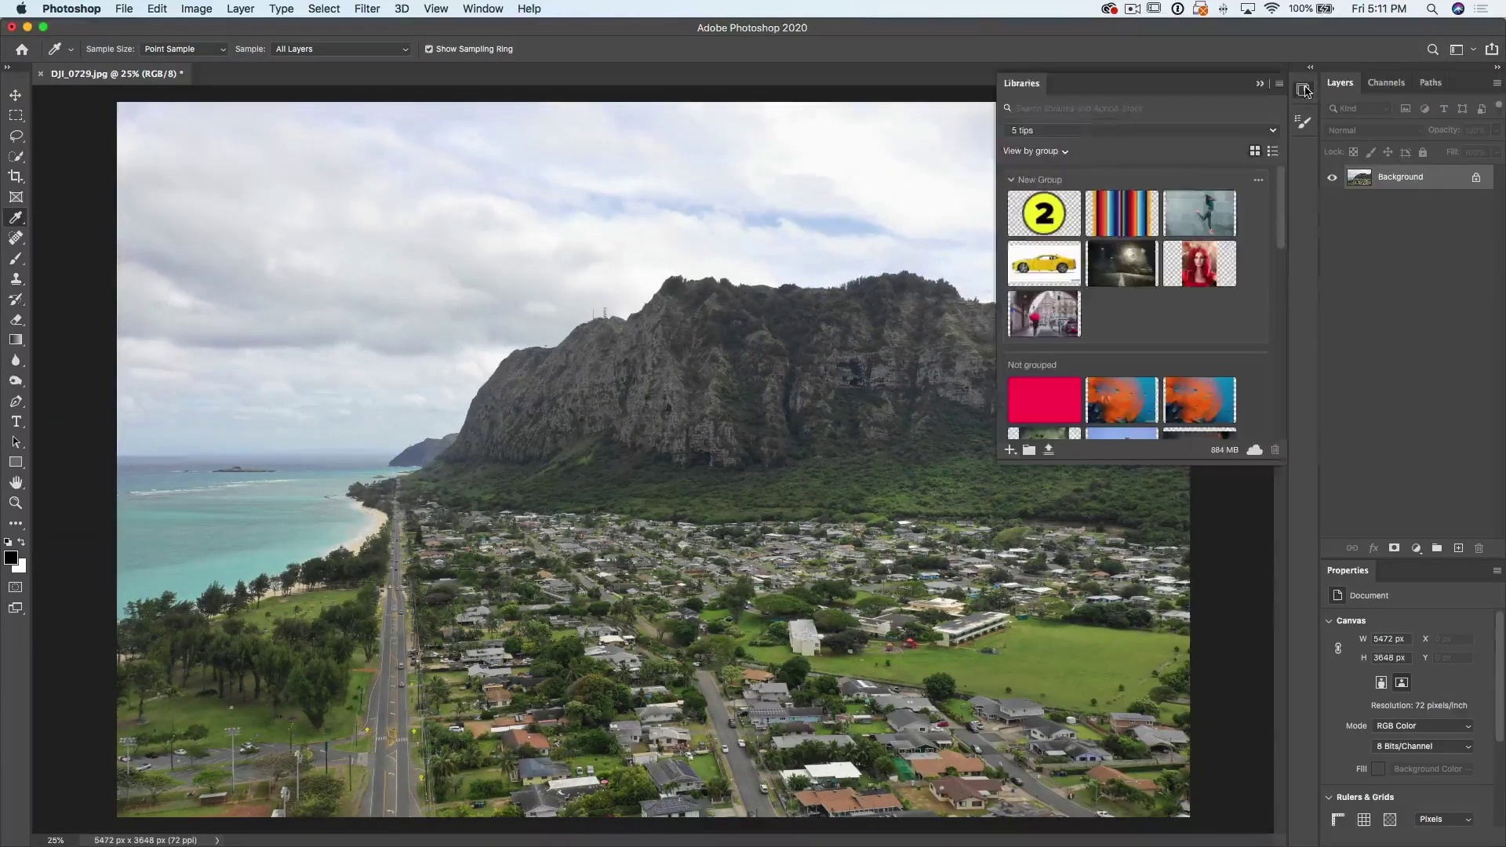
left_click_drag(1027, 87, 796, 102)
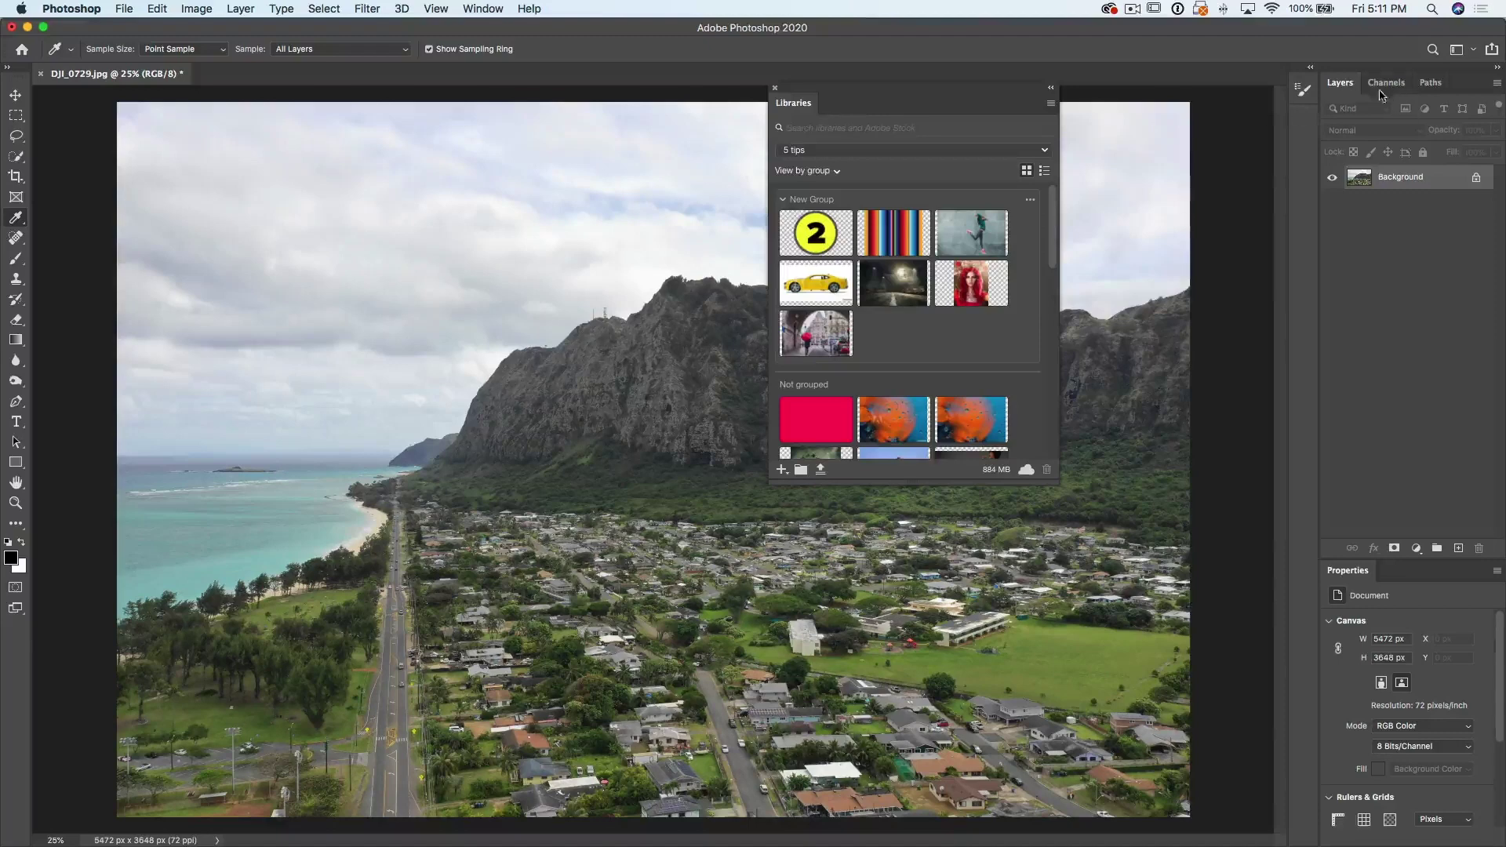
left_click_drag(1344, 89, 448, 146)
left_click_drag(610, 620, 672, 377)
Open the Patterns, Adjustments and Paragraph panels, floating Paragraph separately
left_click(483, 9)
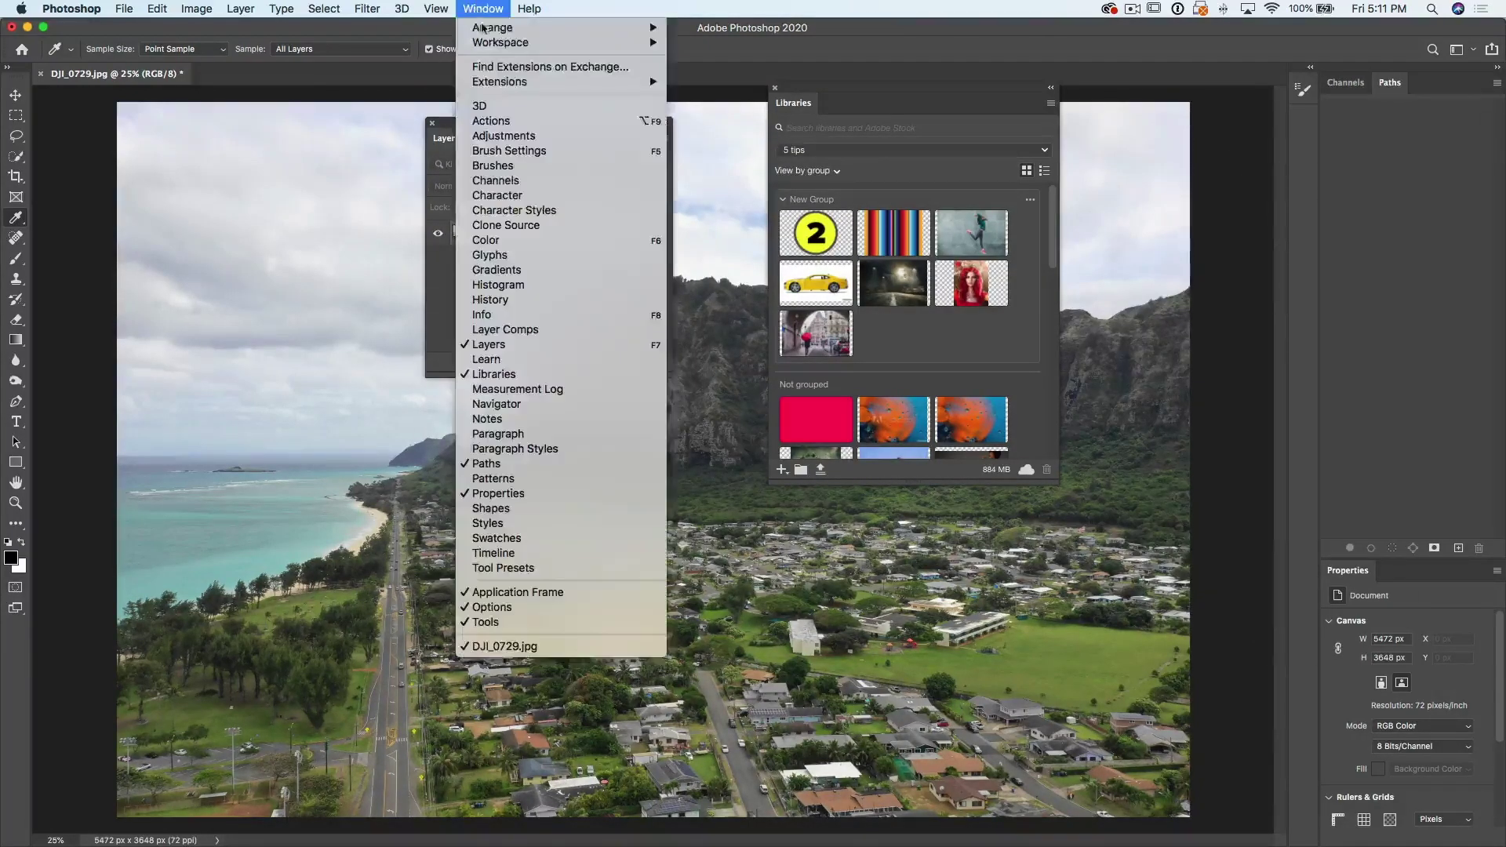
left_click(492, 479)
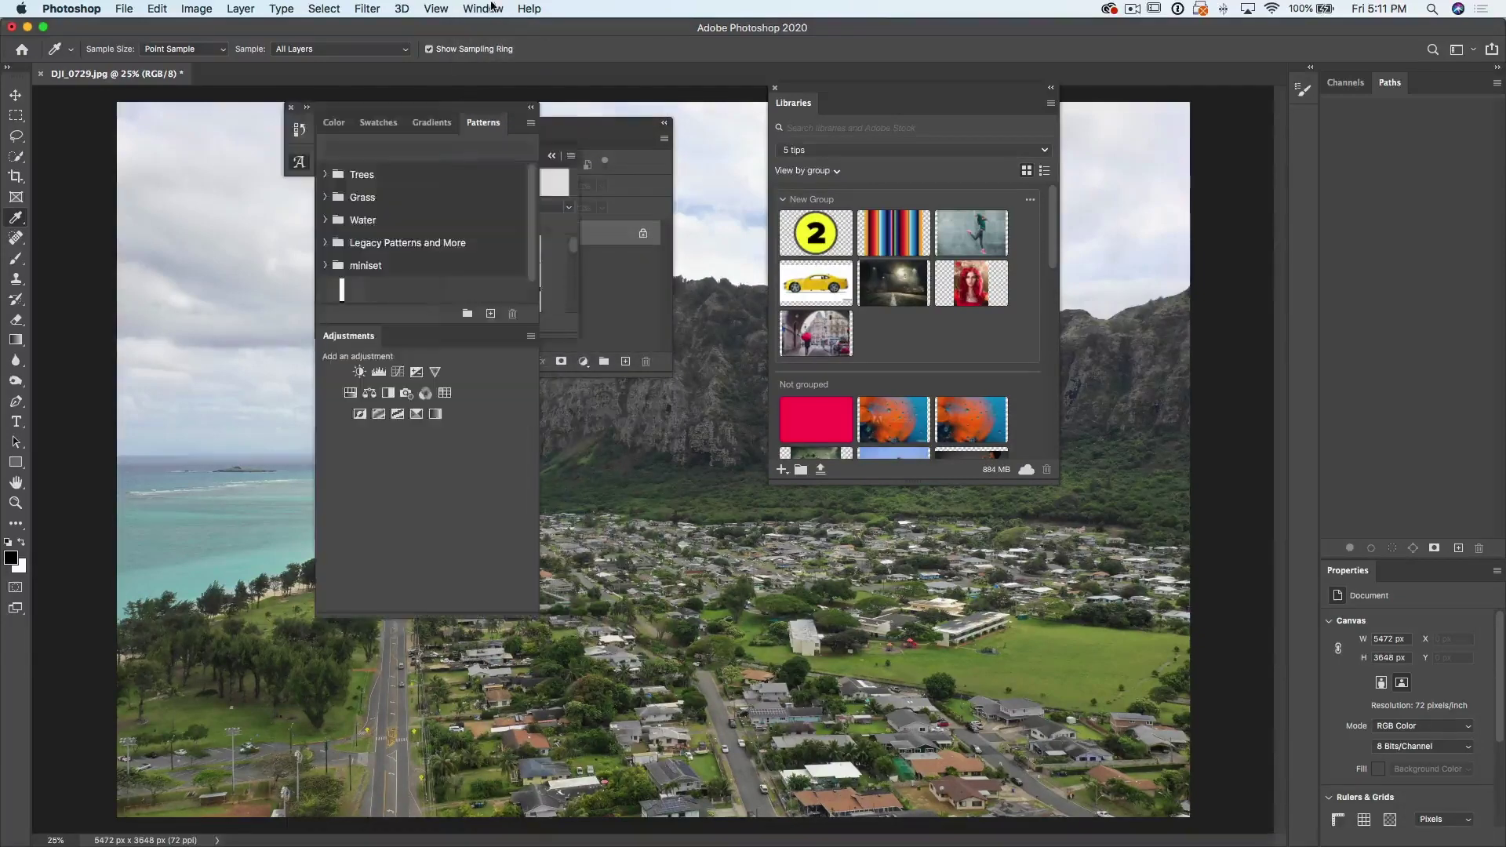
left_click(483, 9)
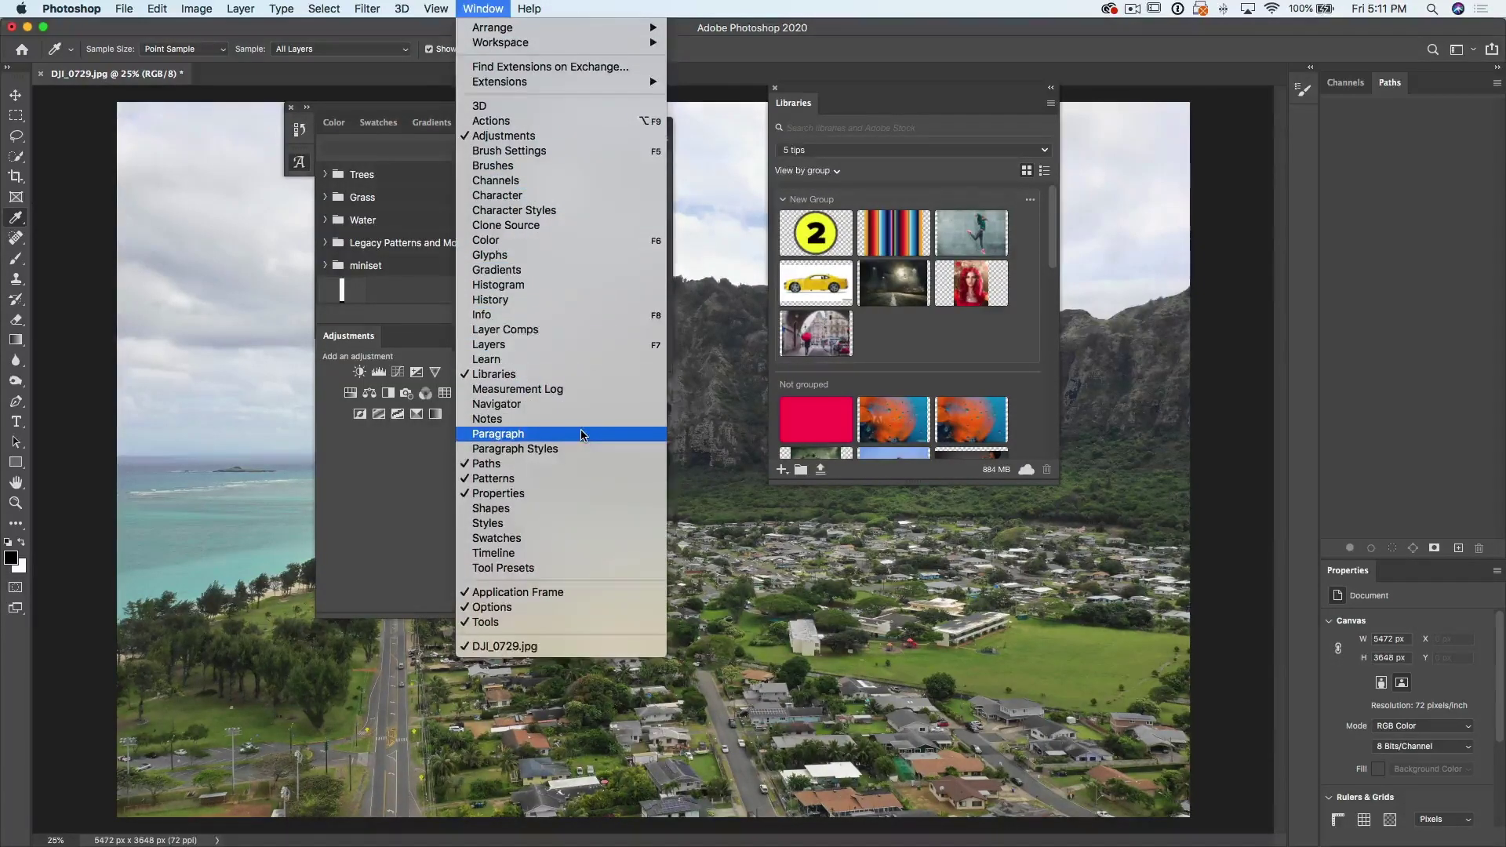
left_click(614, 401)
left_click_drag(393, 155, 155, 256)
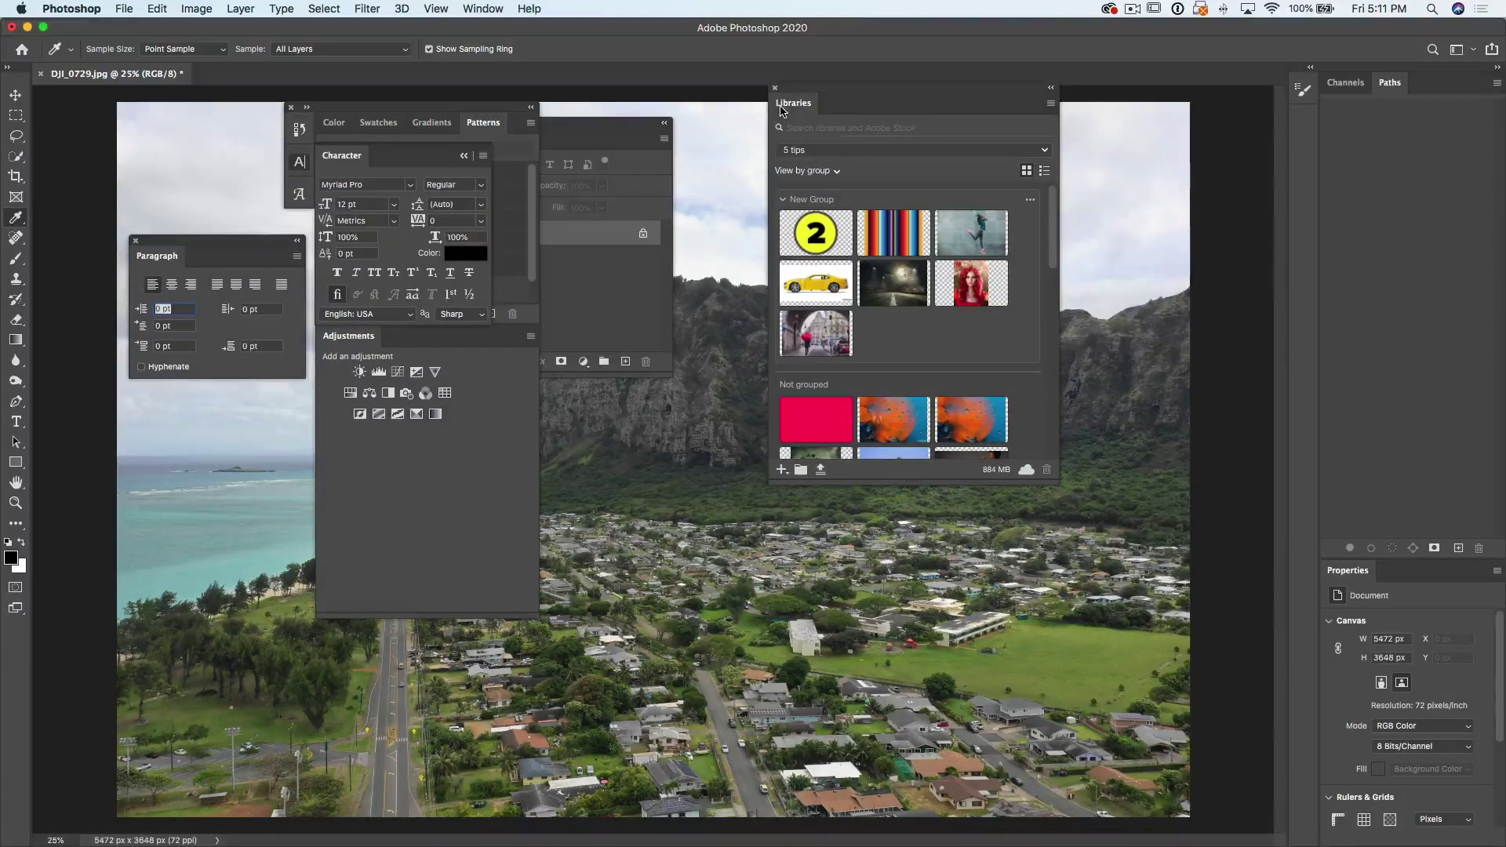
Reset Colin Photo so floating panels disappear and Layers is docked again
left_click(1477, 50)
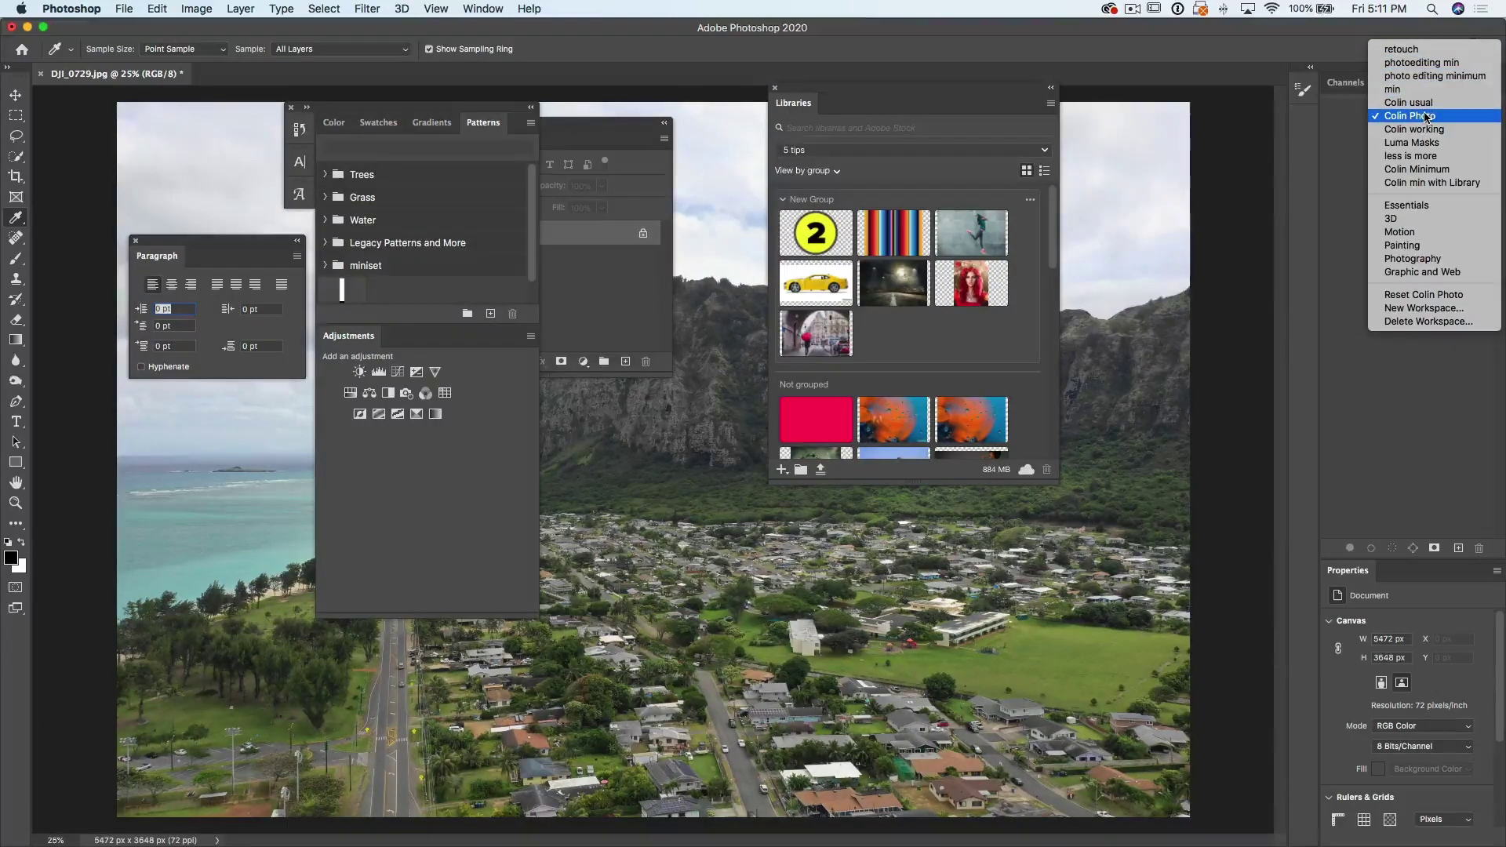
left_click(1408, 296)
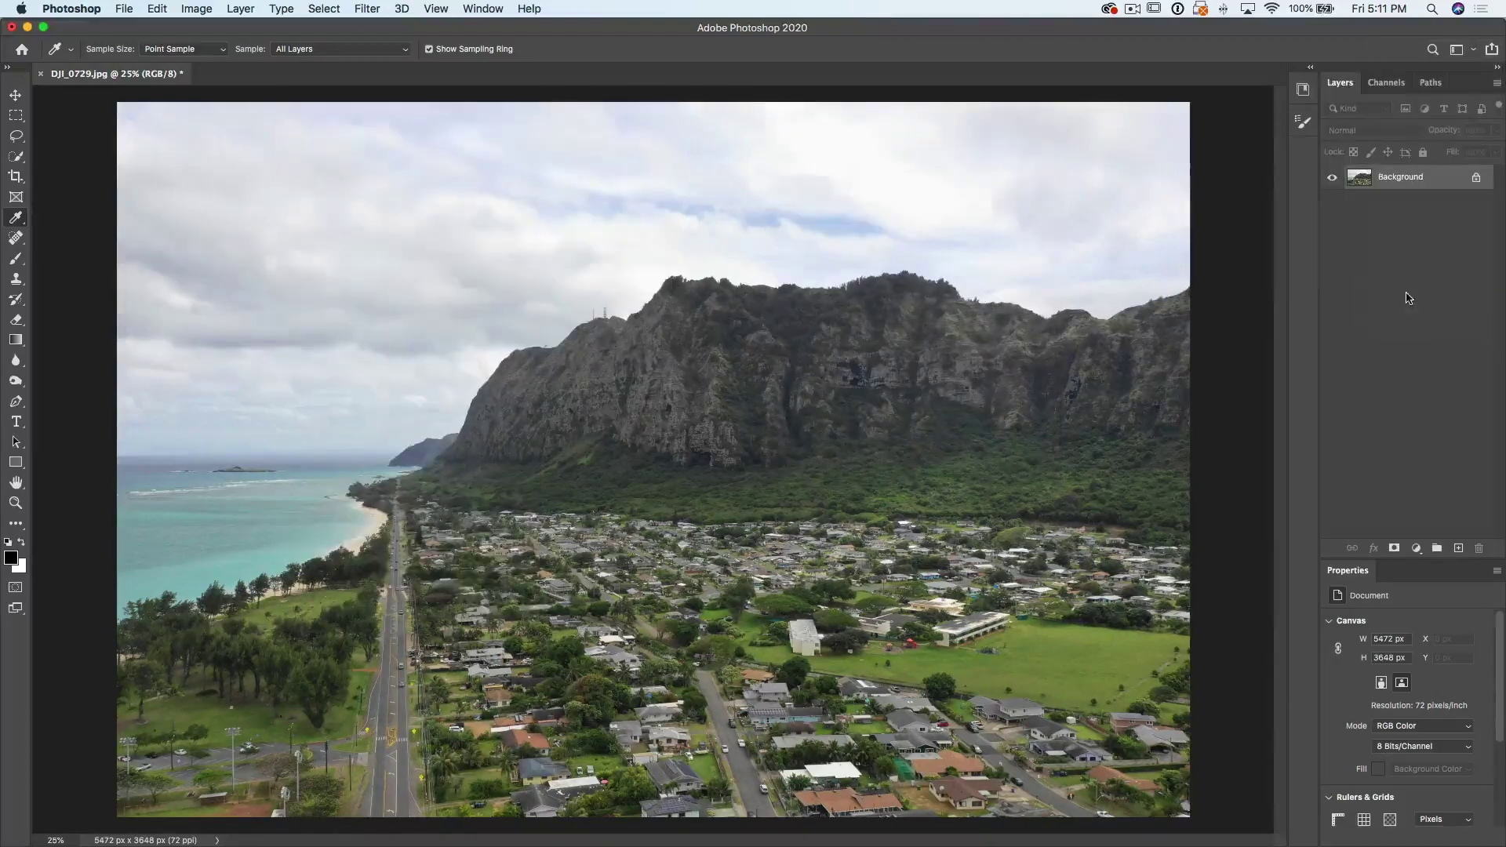